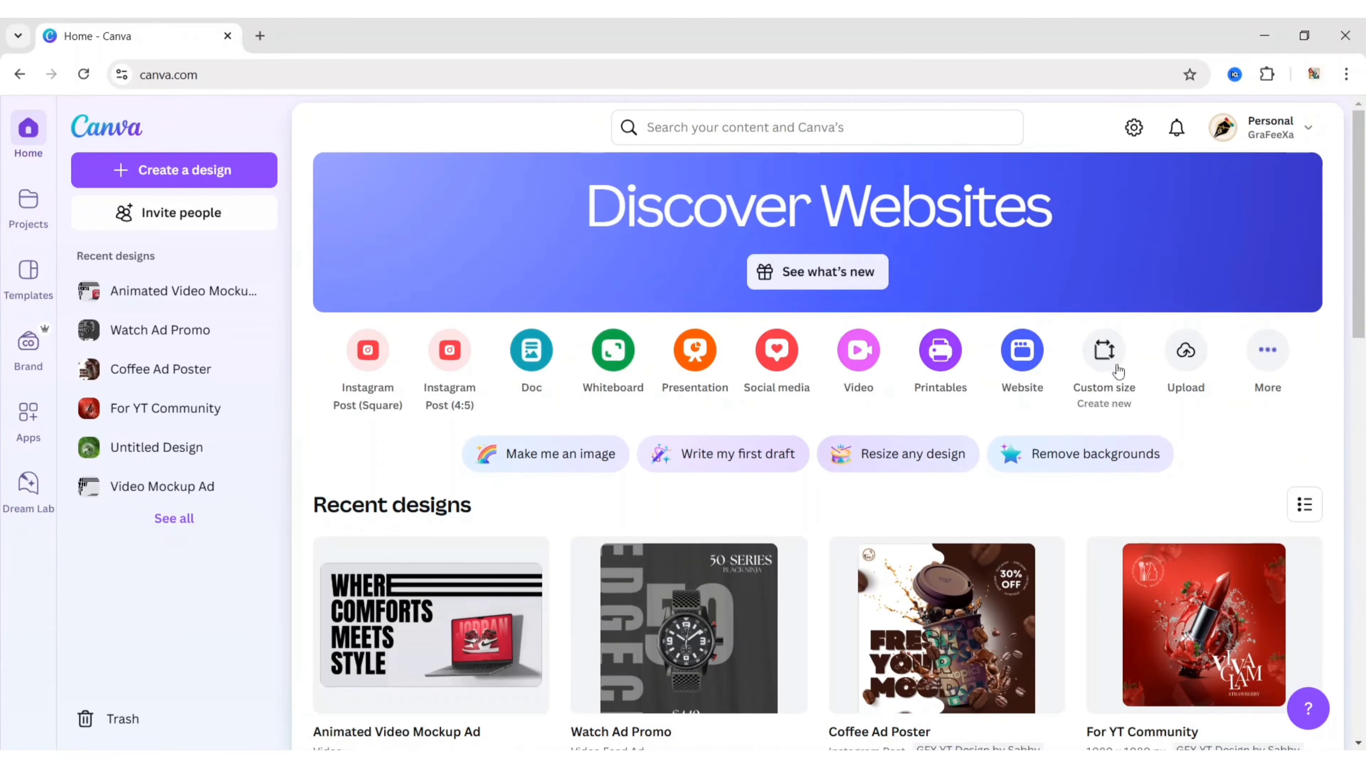
Step: Create a custom-size design 53.98 mm wide by 85.60 mm high
{"action": "left_click", "coordinate": [1117, 367]}
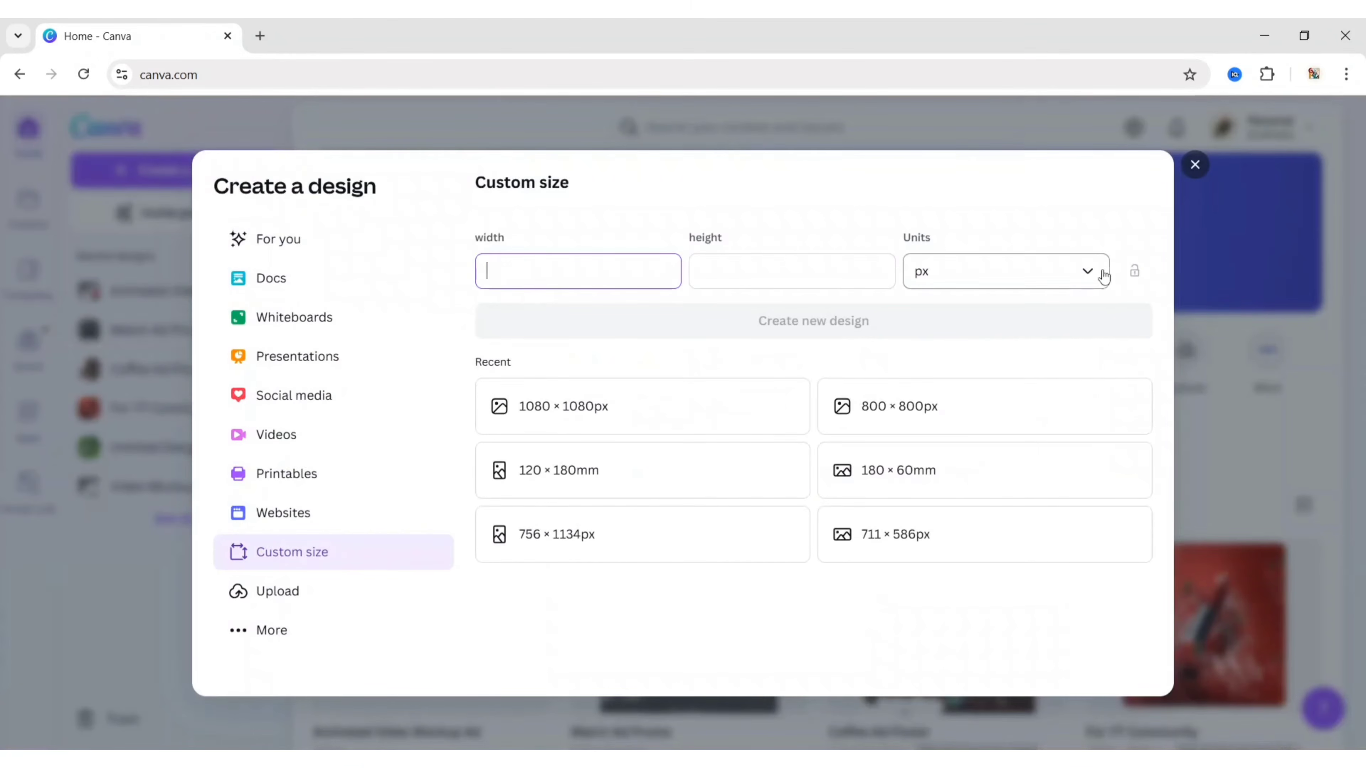
{"action": "left_click", "coordinate": [1091, 271]}
{"action": "left_click", "coordinate": [1025, 395]}
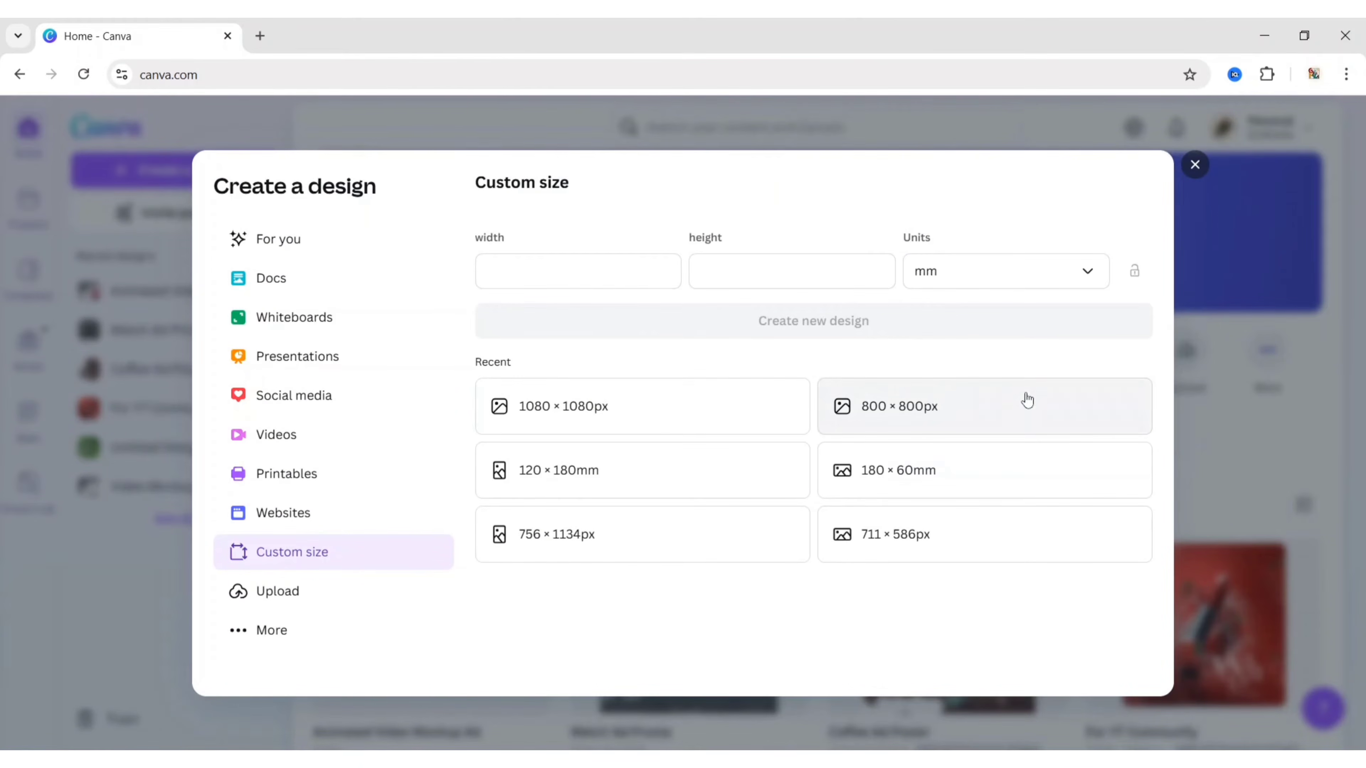
{"action": "type", "text": "53.98"}
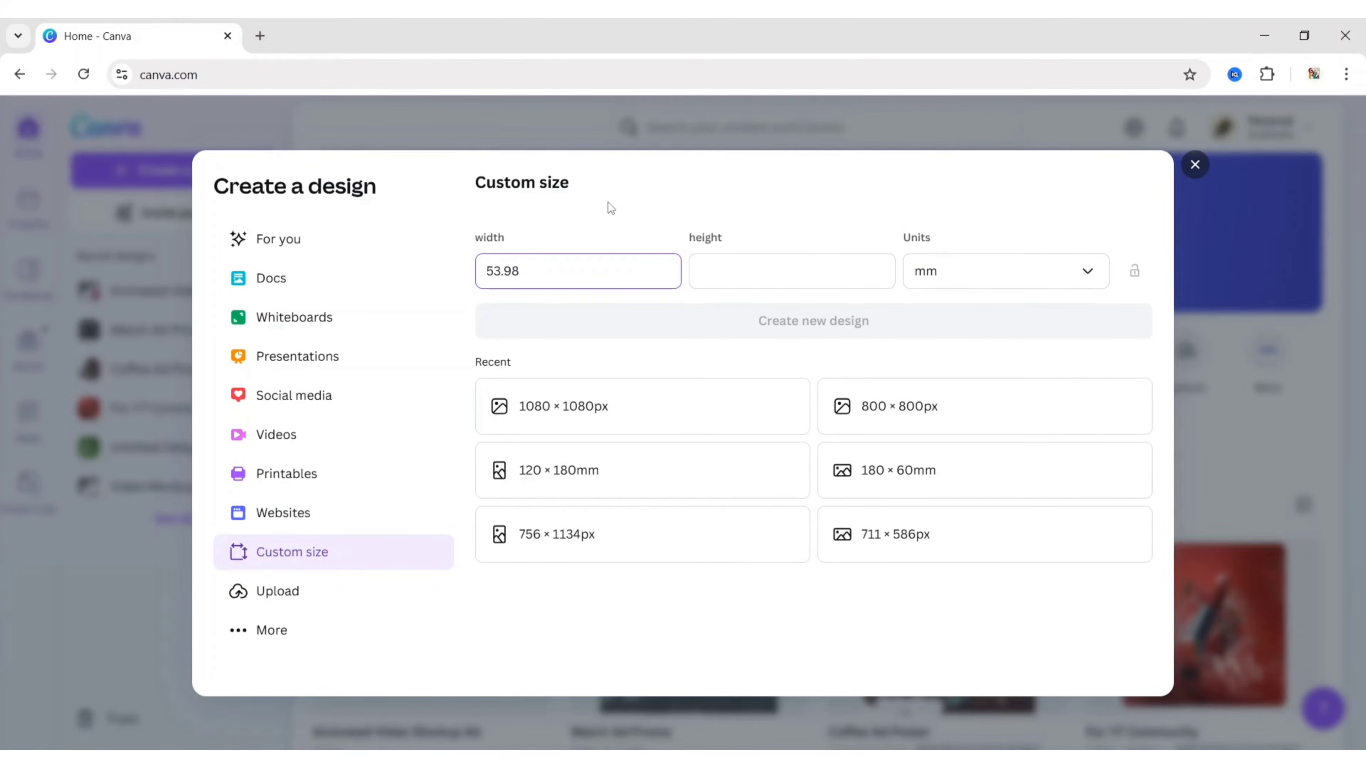
{"action": "key", "text": "Tab"}
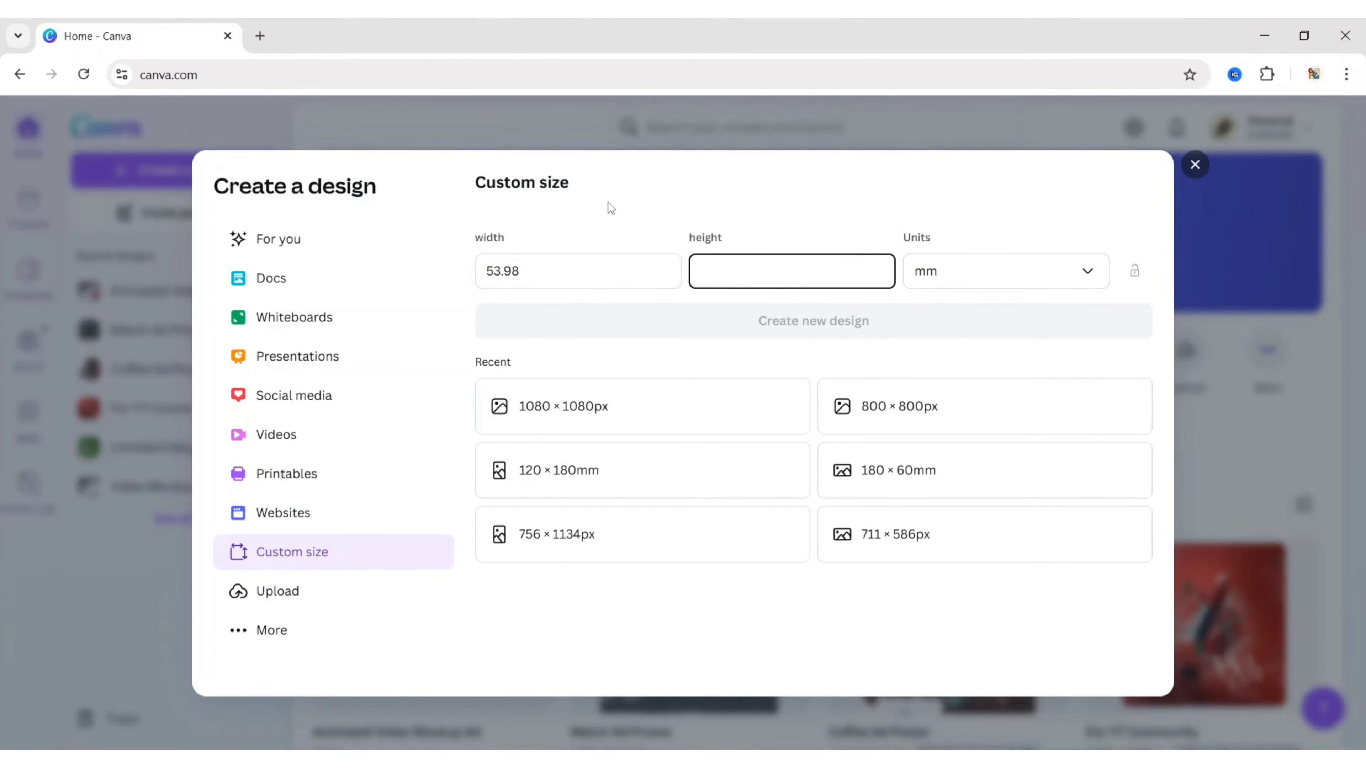
{"action": "type", "text": "85.60"}
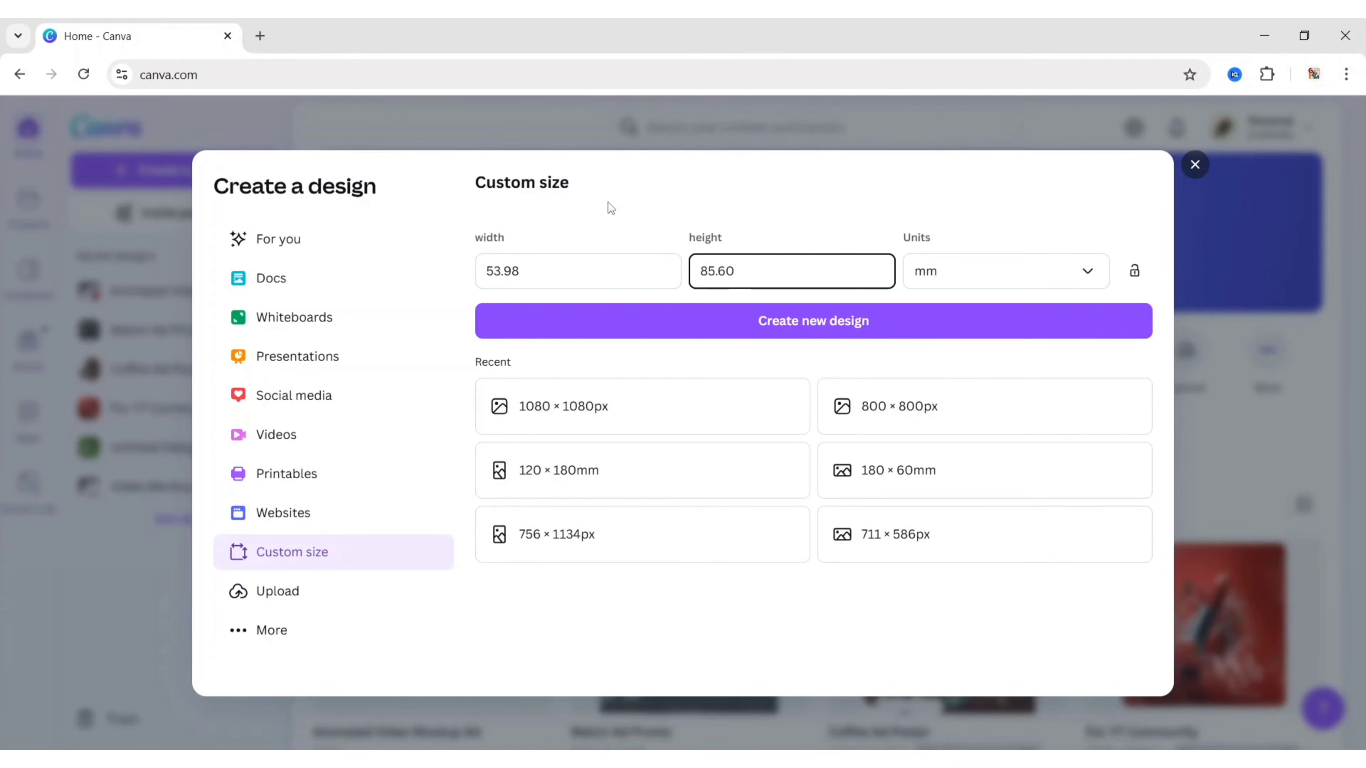
{"action": "left_click", "coordinate": [801, 323]}
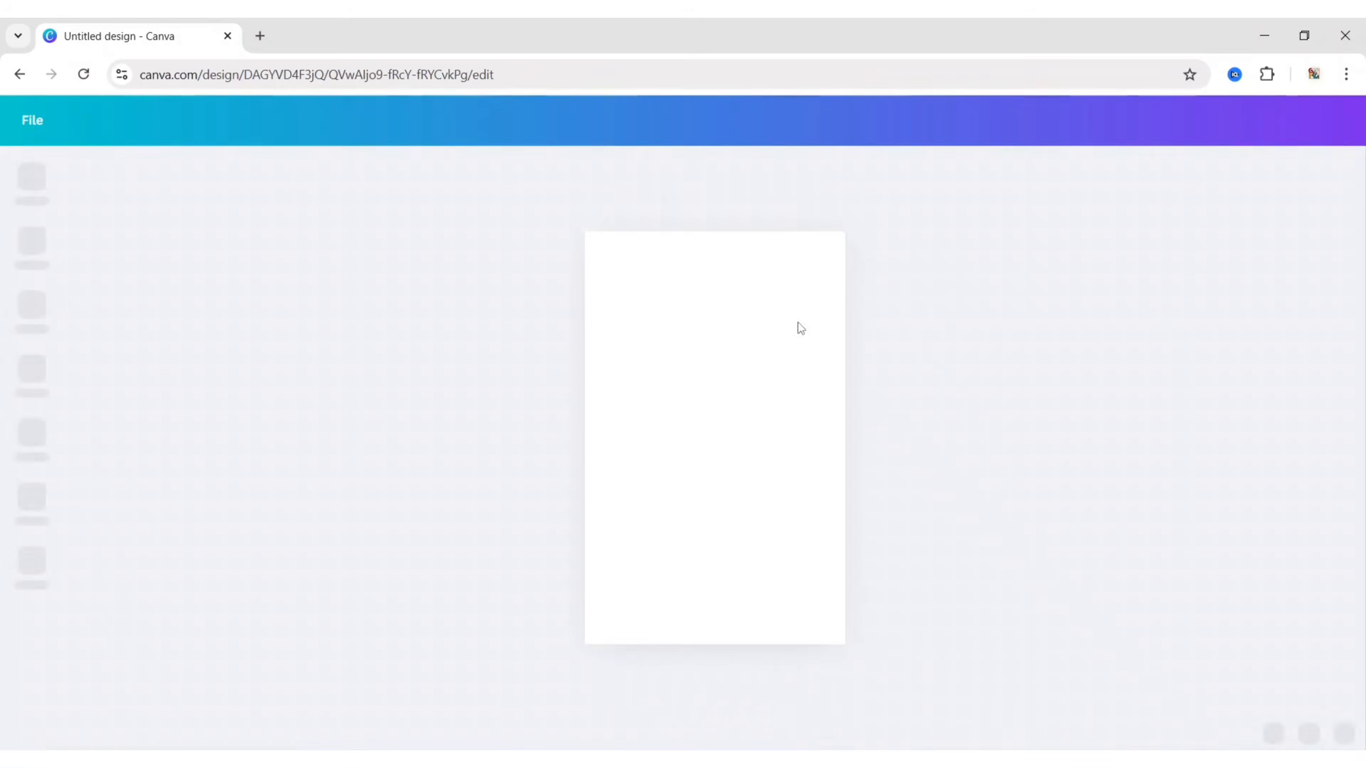
Step: Title the design 'Employee ID Card Design' and search Elements graphics for 'abstract blob shape'
{"action": "type", "text": "Employ"}
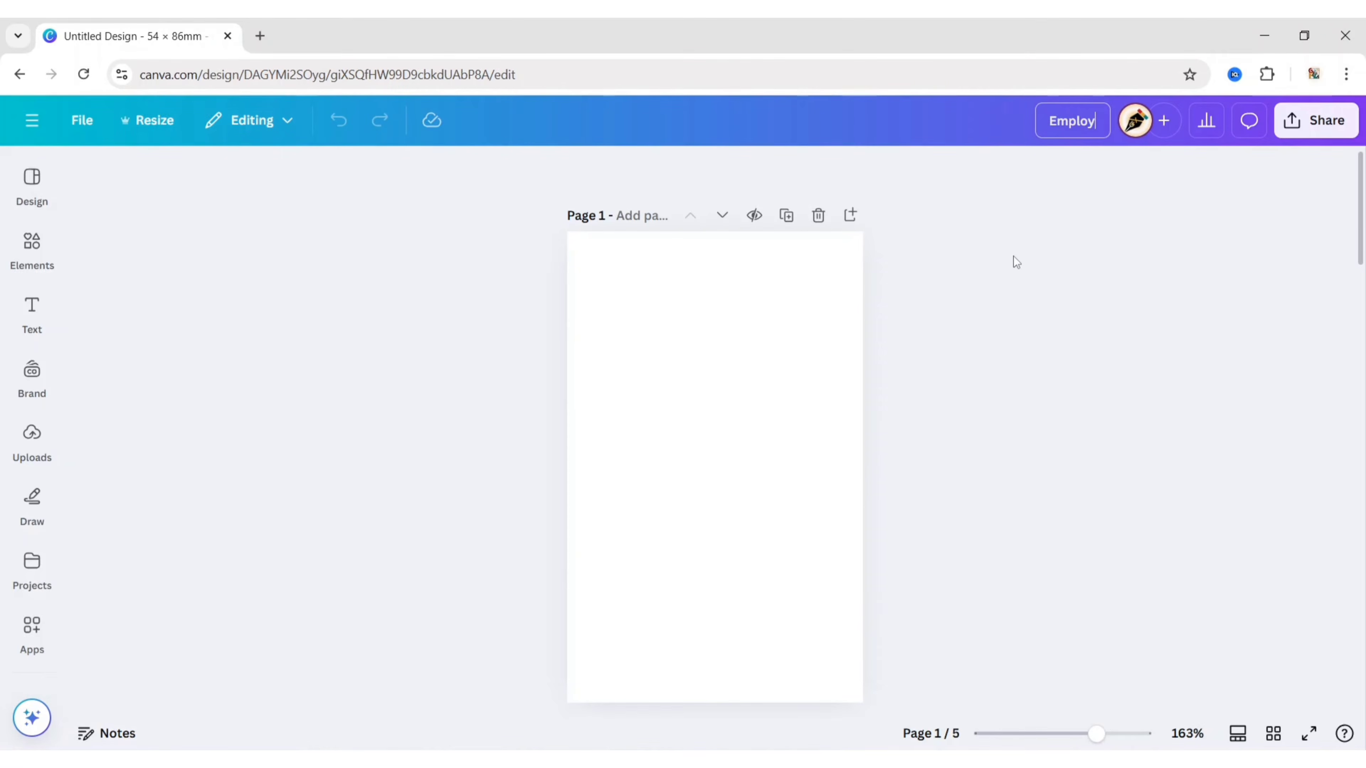
{"action": "type", "text": "ee ID Card Design"}
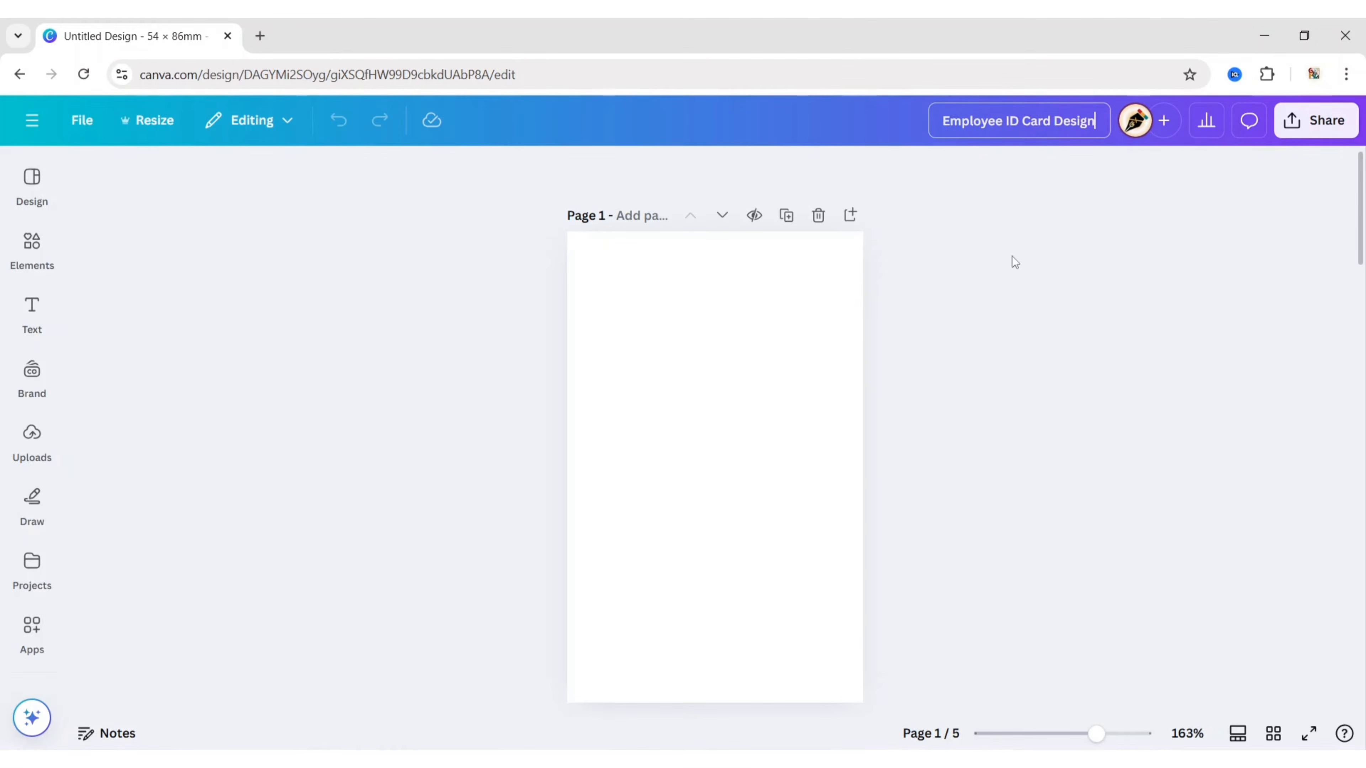
{"action": "key", "text": "Return"}
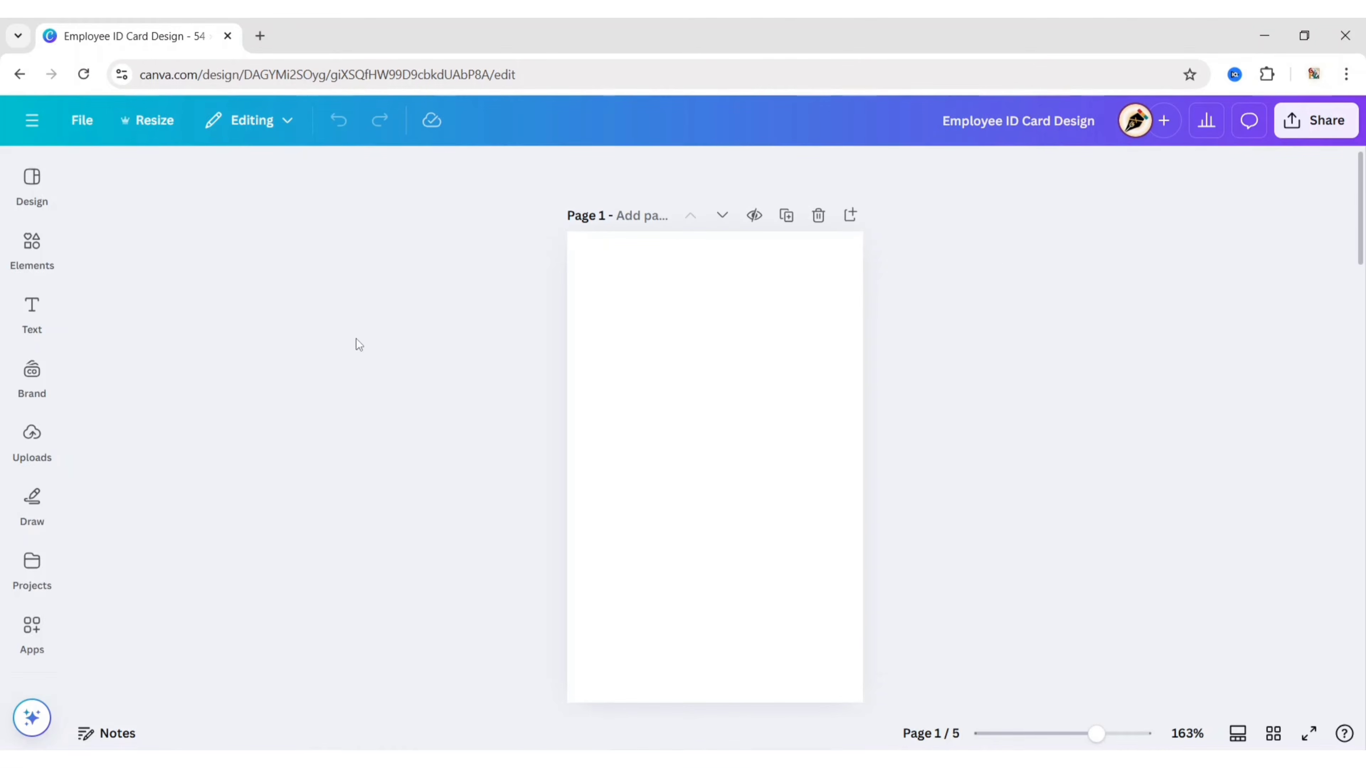
{"action": "left_click", "coordinate": [32, 244]}
{"action": "type", "text": "ab"}
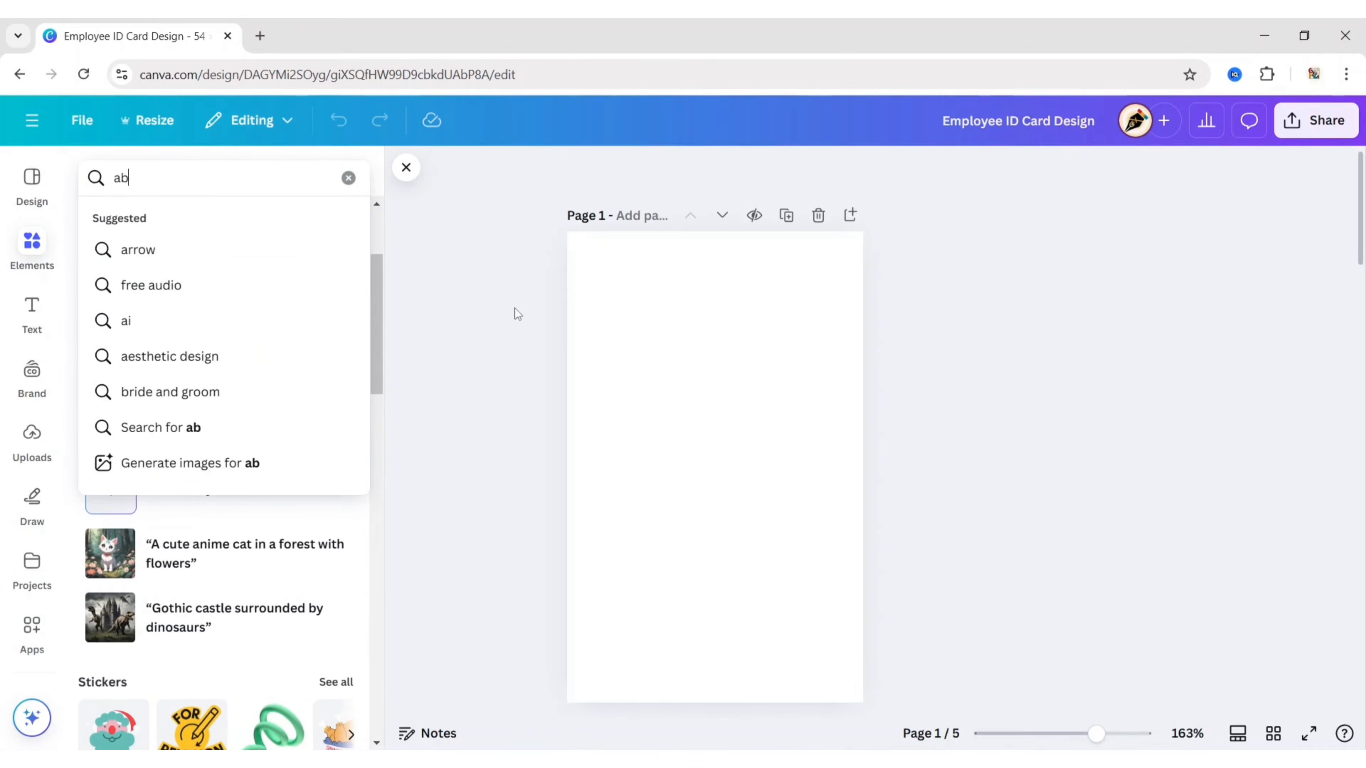
{"action": "type", "text": "stract blob shape"}
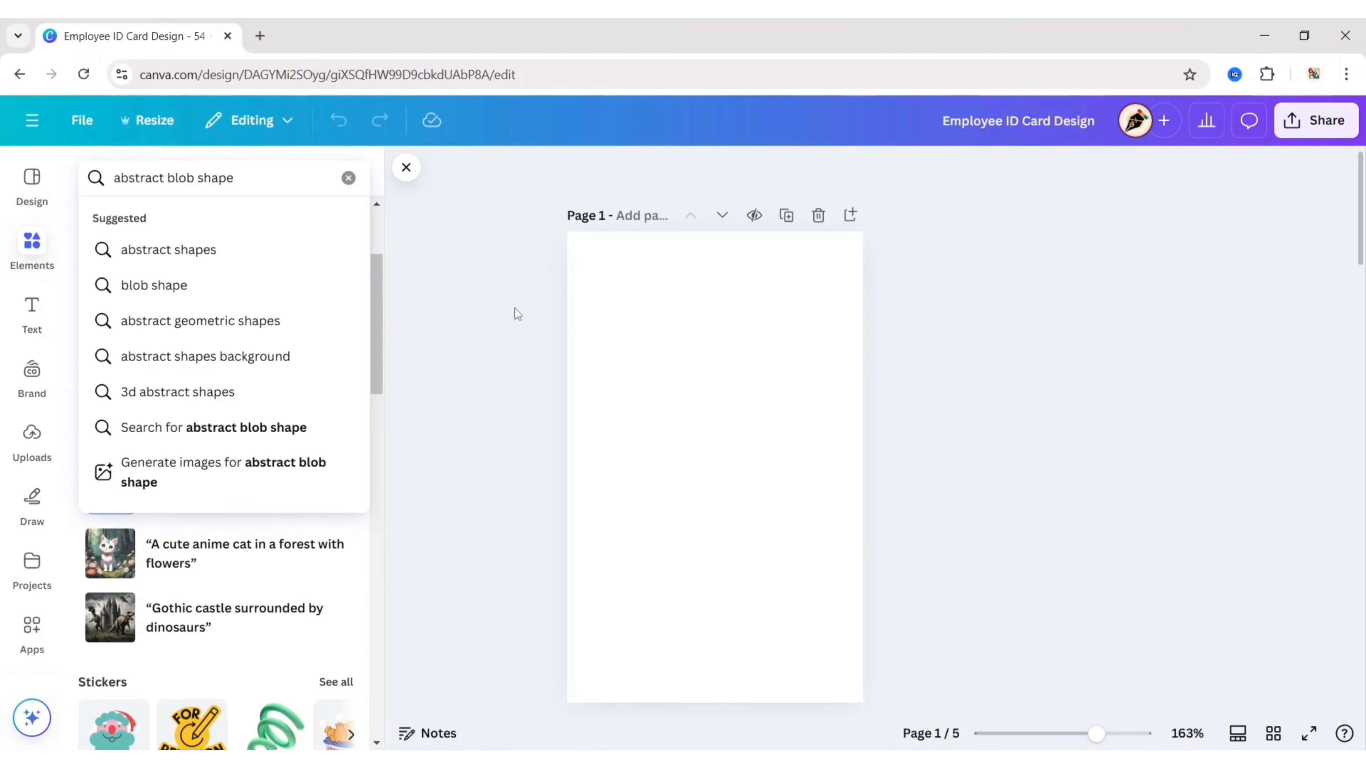
{"action": "key", "text": "Return"}
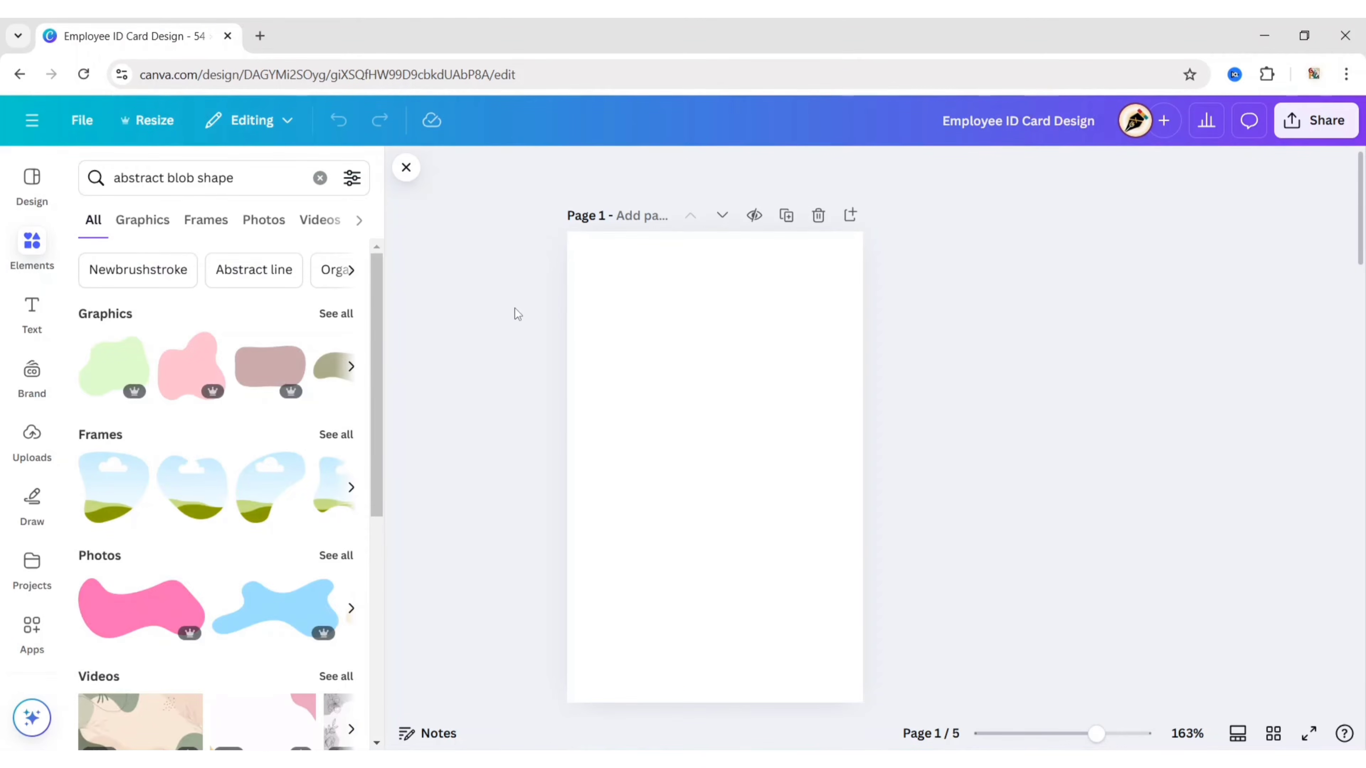
{"action": "left_click", "coordinate": [156, 220]}
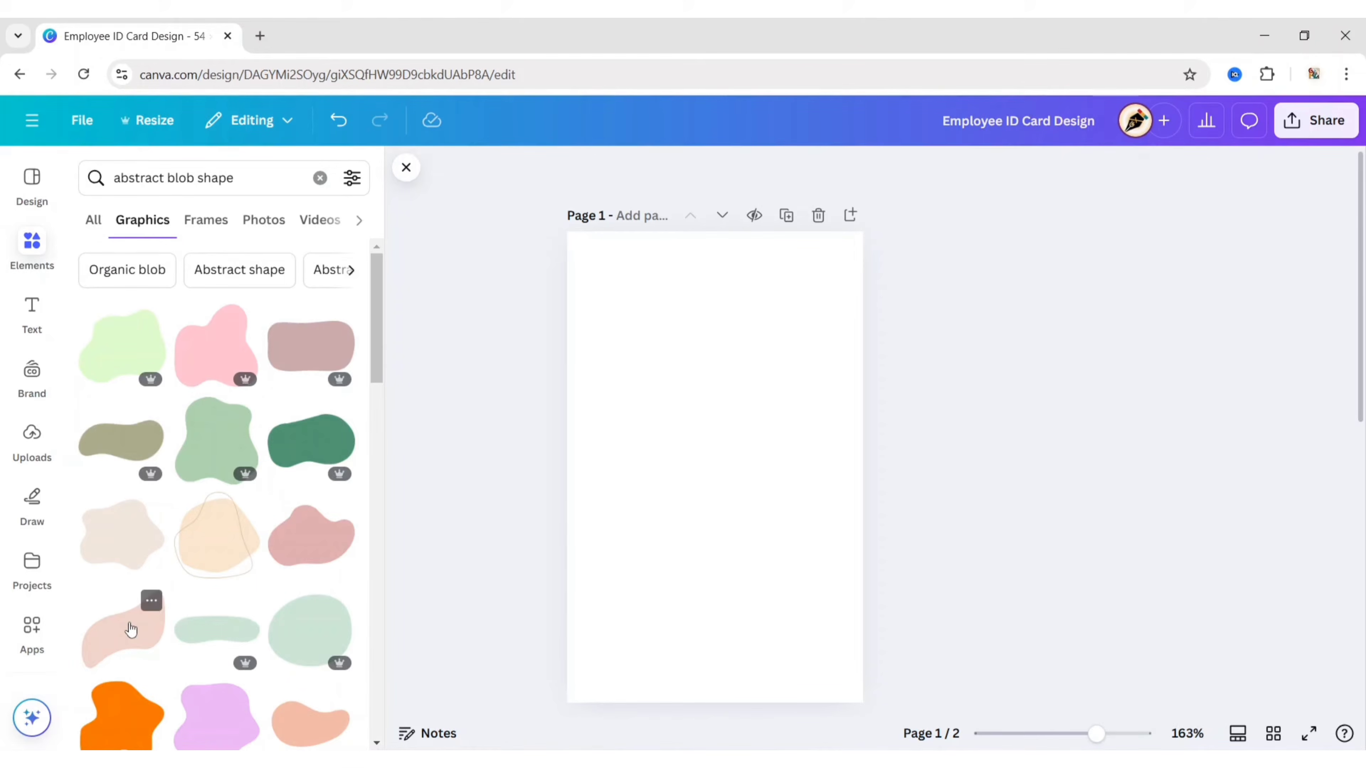
Step: Add the pale pink blob, flip it both ways, and enlarge it across the card's top
{"action": "left_click", "coordinate": [130, 630]}
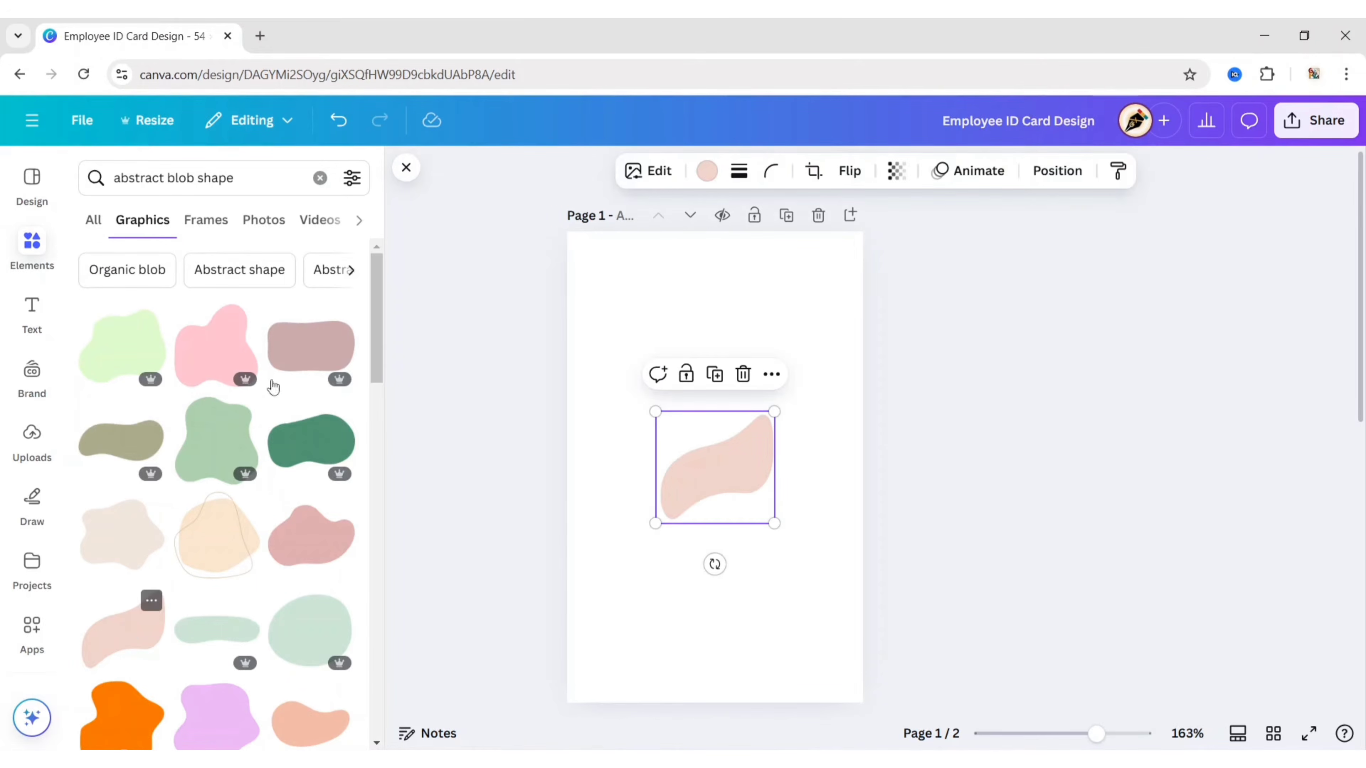
{"action": "left_click", "coordinate": [406, 167]}
{"action": "left_click", "coordinate": [703, 173]}
{"action": "left_click", "coordinate": [691, 219]}
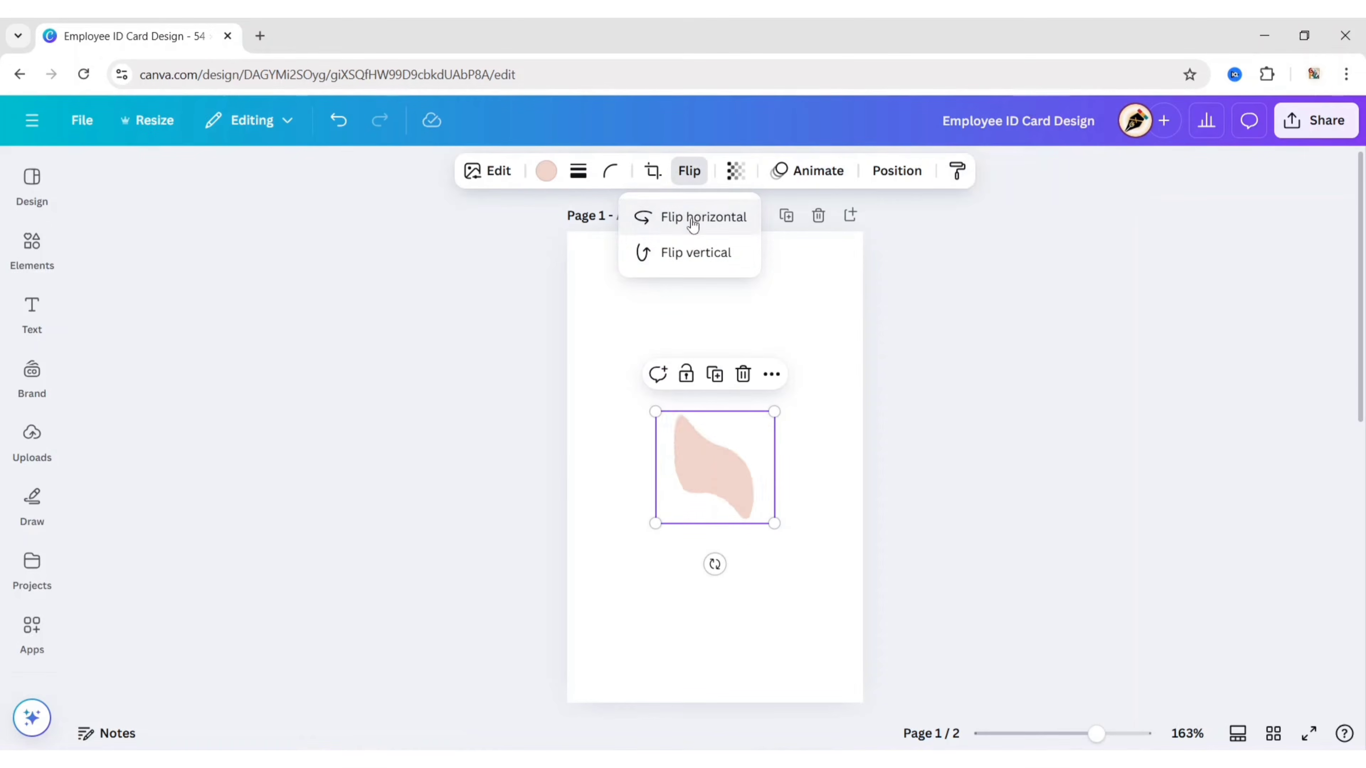
{"action": "left_click", "coordinate": [693, 252]}
{"action": "left_click_drag", "start_coordinate": [655, 524], "coordinate": [463, 605]}
{"action": "left_click_drag", "start_coordinate": [619, 558], "coordinate": [713, 368]}
{"action": "left_click_drag", "start_coordinate": [608, 467], "coordinate": [521, 552]}
{"action": "left_click_drag", "start_coordinate": [680, 430], "coordinate": [695, 389]}
{"action": "left_click_drag", "start_coordinate": [542, 512], "coordinate": [516, 538]}
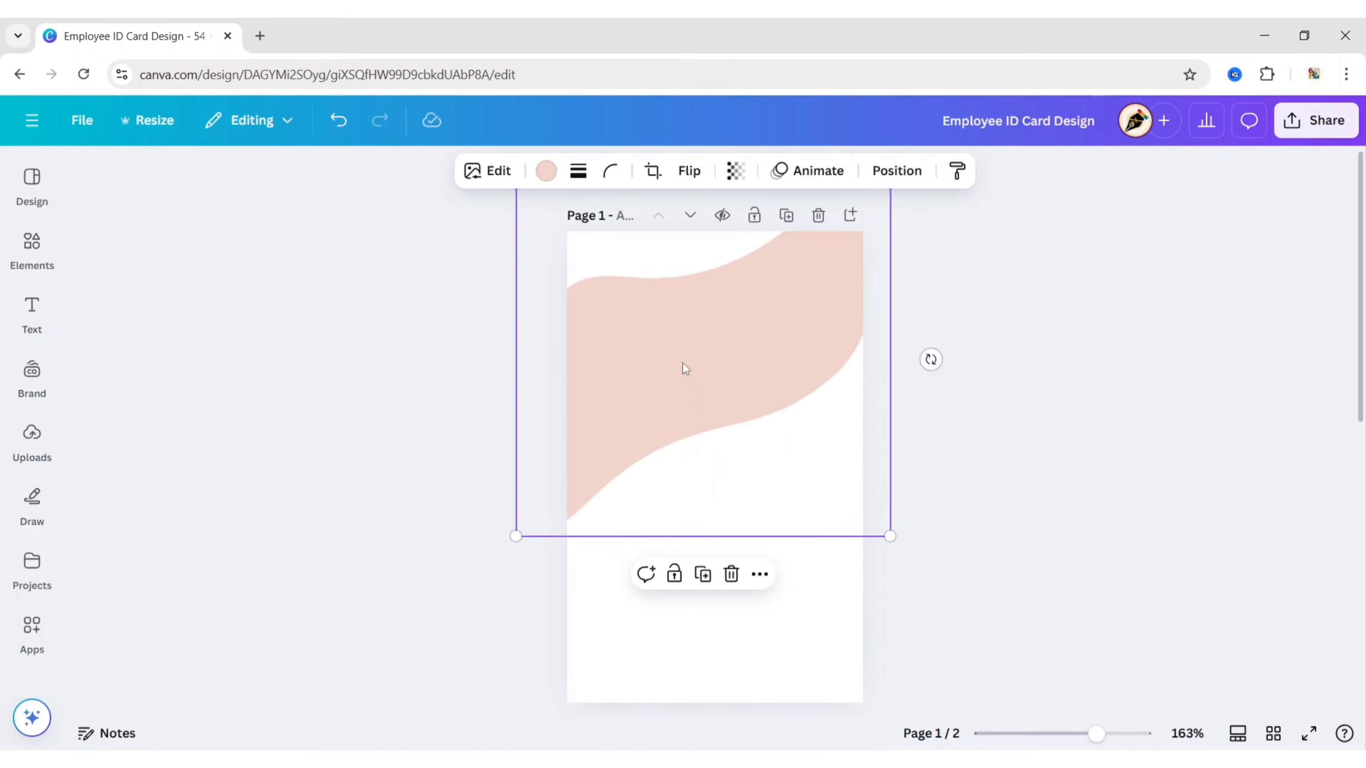
{"action": "left_click_drag", "start_coordinate": [683, 366], "coordinate": [690, 369]}
{"action": "left_click", "coordinate": [473, 403]}
Step: Duplicate the pink blob, recolour the copy light grey, and move it up over the top
{"action": "left_click", "coordinate": [613, 393]}
{"action": "left_click", "coordinate": [703, 584]}
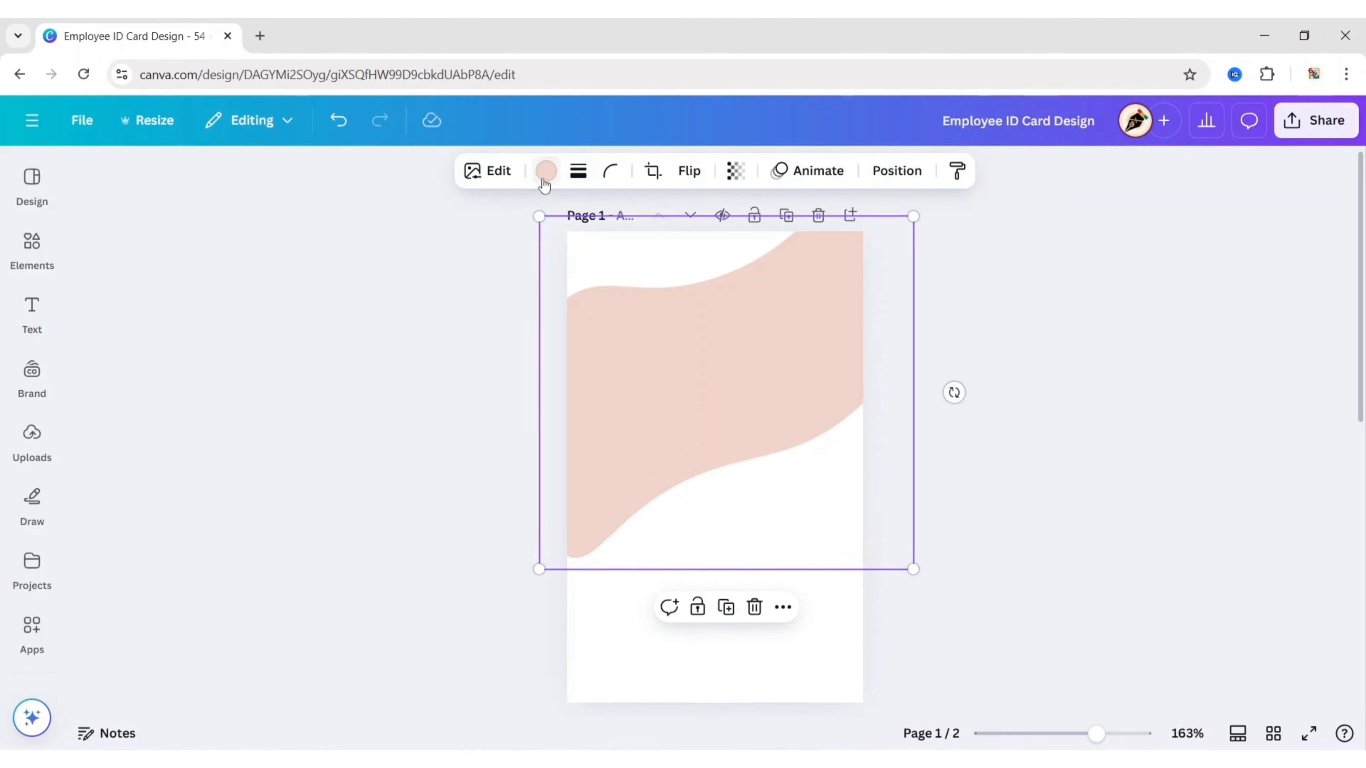
{"action": "left_click", "coordinate": [545, 171]}
{"action": "left_click", "coordinate": [283, 558]}
{"action": "left_click_drag", "start_coordinate": [708, 415], "coordinate": [670, 335]}
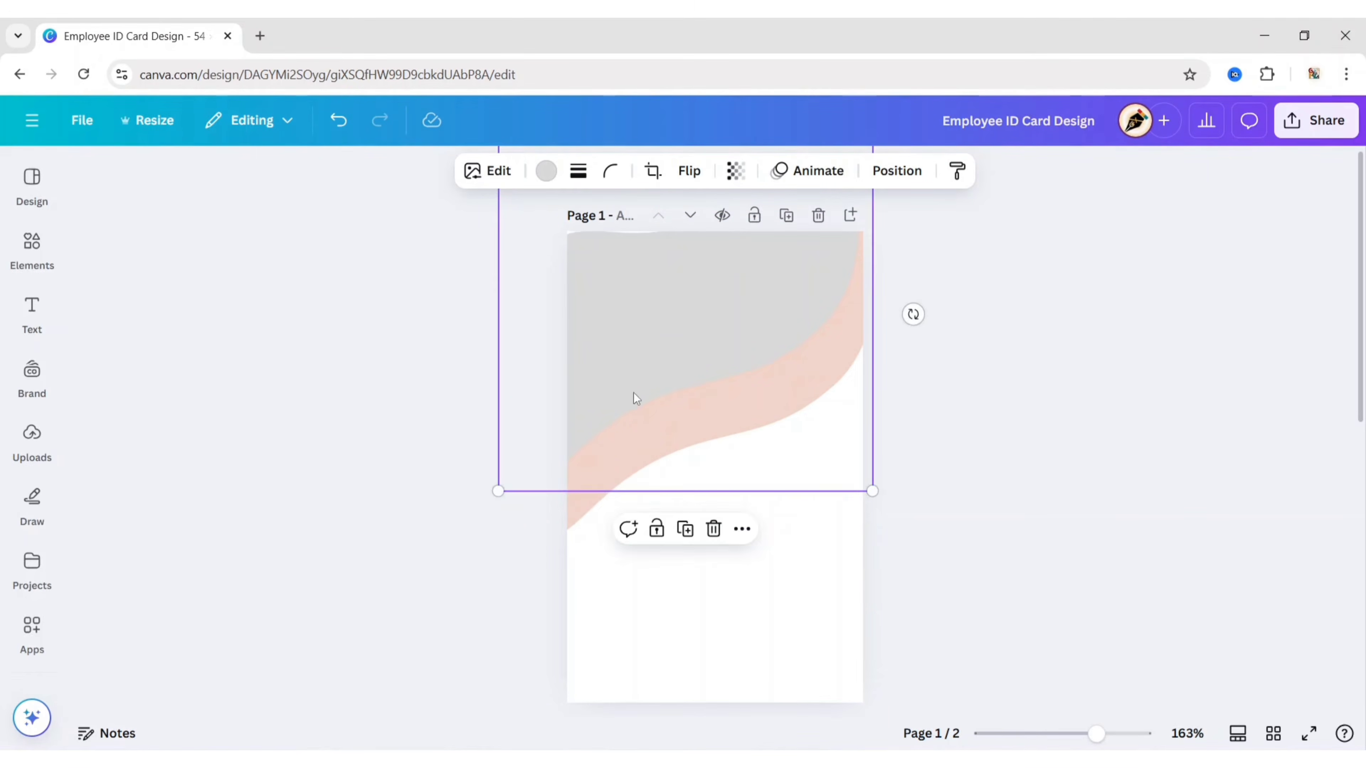
Step: Add a darker grey blob copy, narrowed, tilted slightly clockwise and lowered a little
{"action": "left_click", "coordinate": [685, 529]}
{"action": "left_click", "coordinate": [545, 171]}
{"action": "left_click", "coordinate": [237, 555]}
{"action": "left_click", "coordinate": [606, 329]}
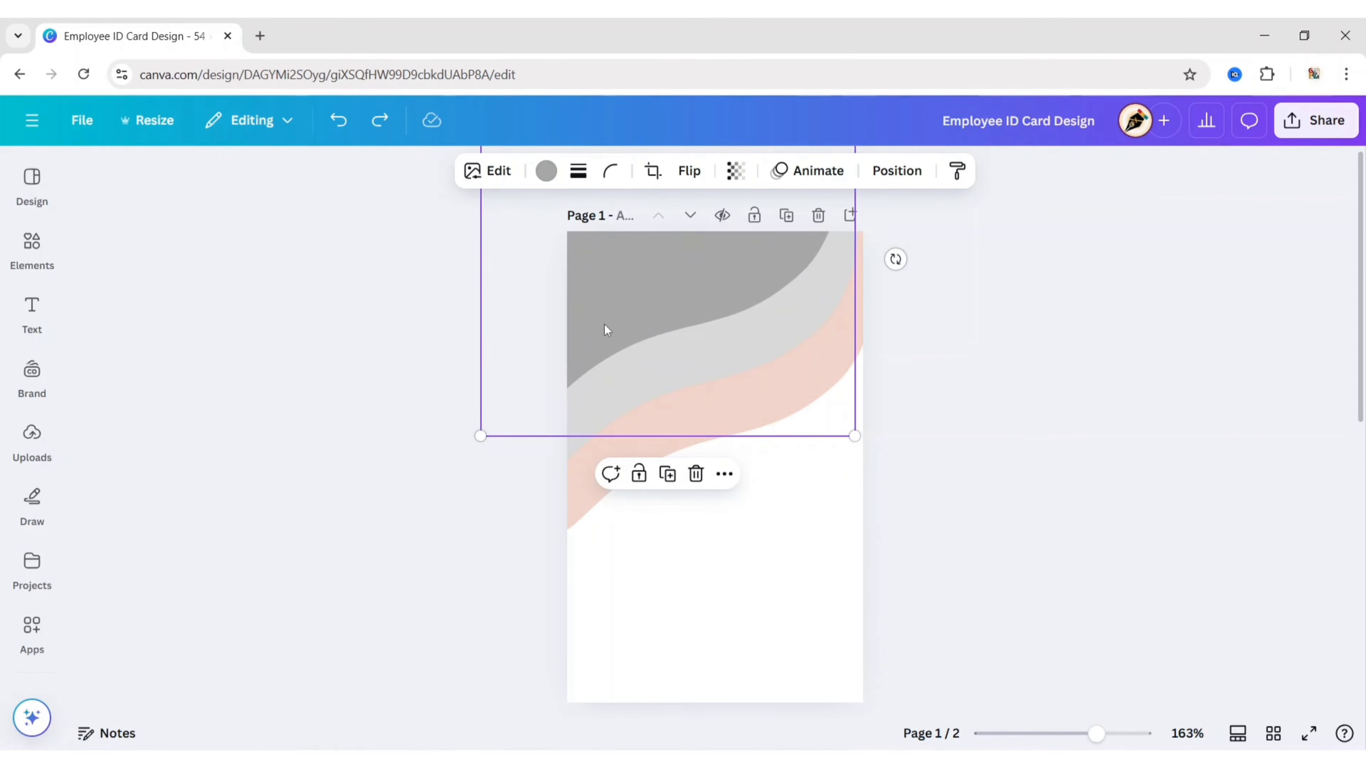
{"action": "left_click_drag", "start_coordinate": [480, 437], "coordinate": [516, 437]}
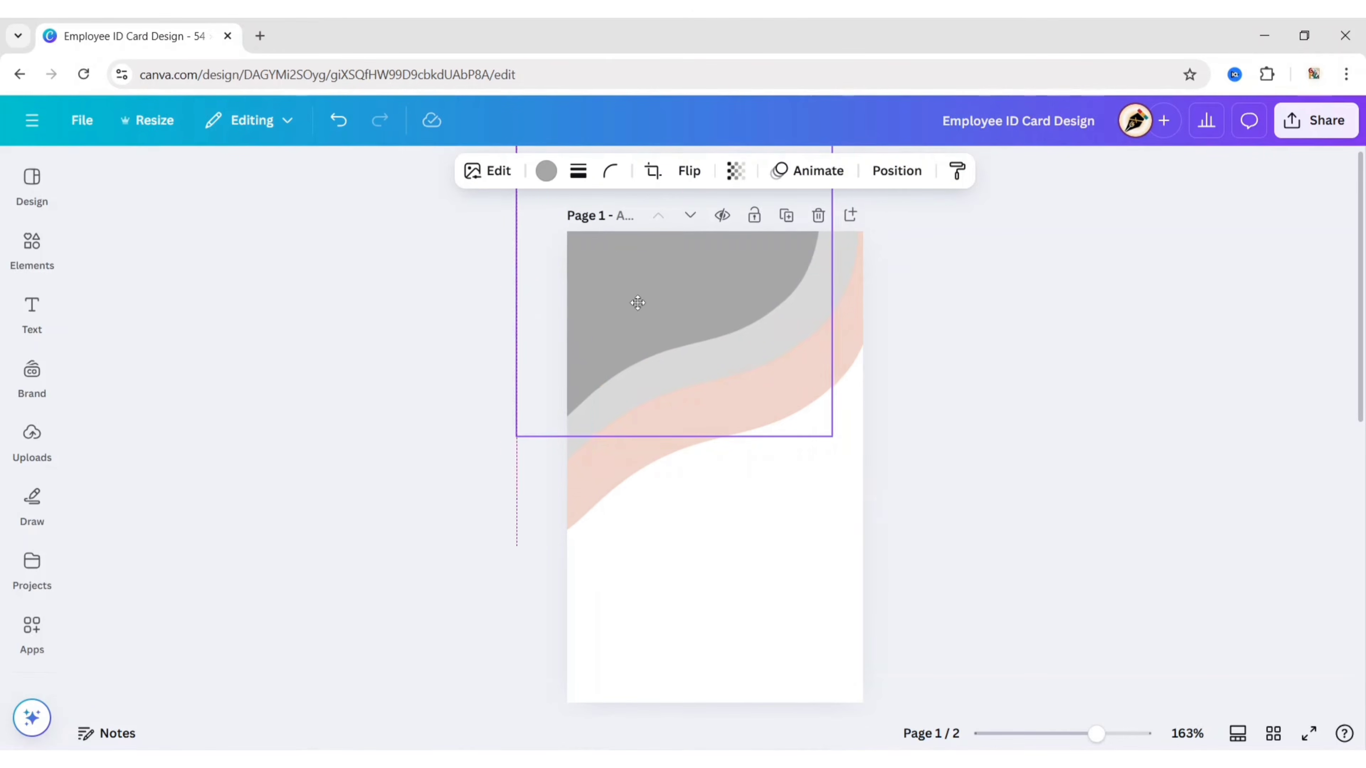
{"action": "left_click_drag", "start_coordinate": [872, 290], "coordinate": [869, 311]}
{"action": "left_click_drag", "start_coordinate": [740, 285], "coordinate": [740, 291]}
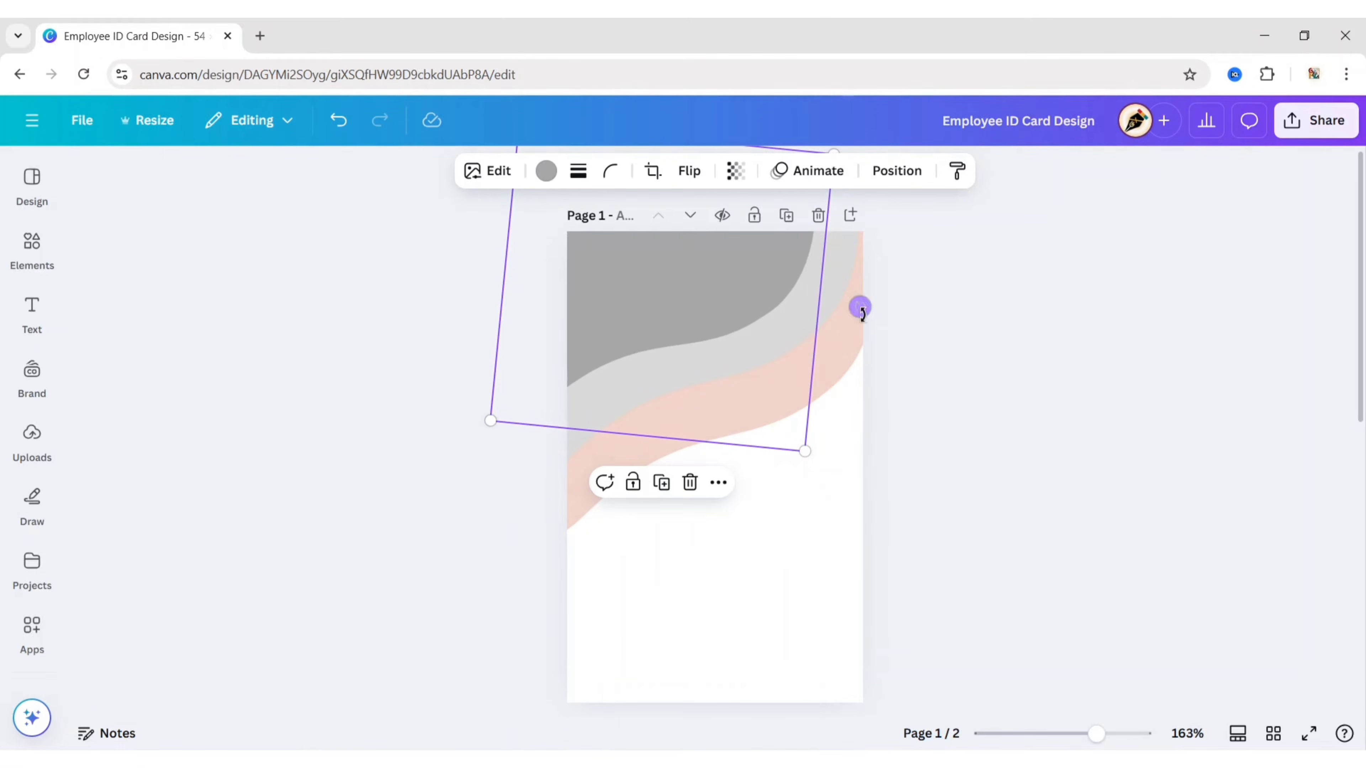
Step: Recolour that blob dark grey, shrink it, and tilt it into place on the card's top
{"action": "left_click", "coordinate": [546, 170]}
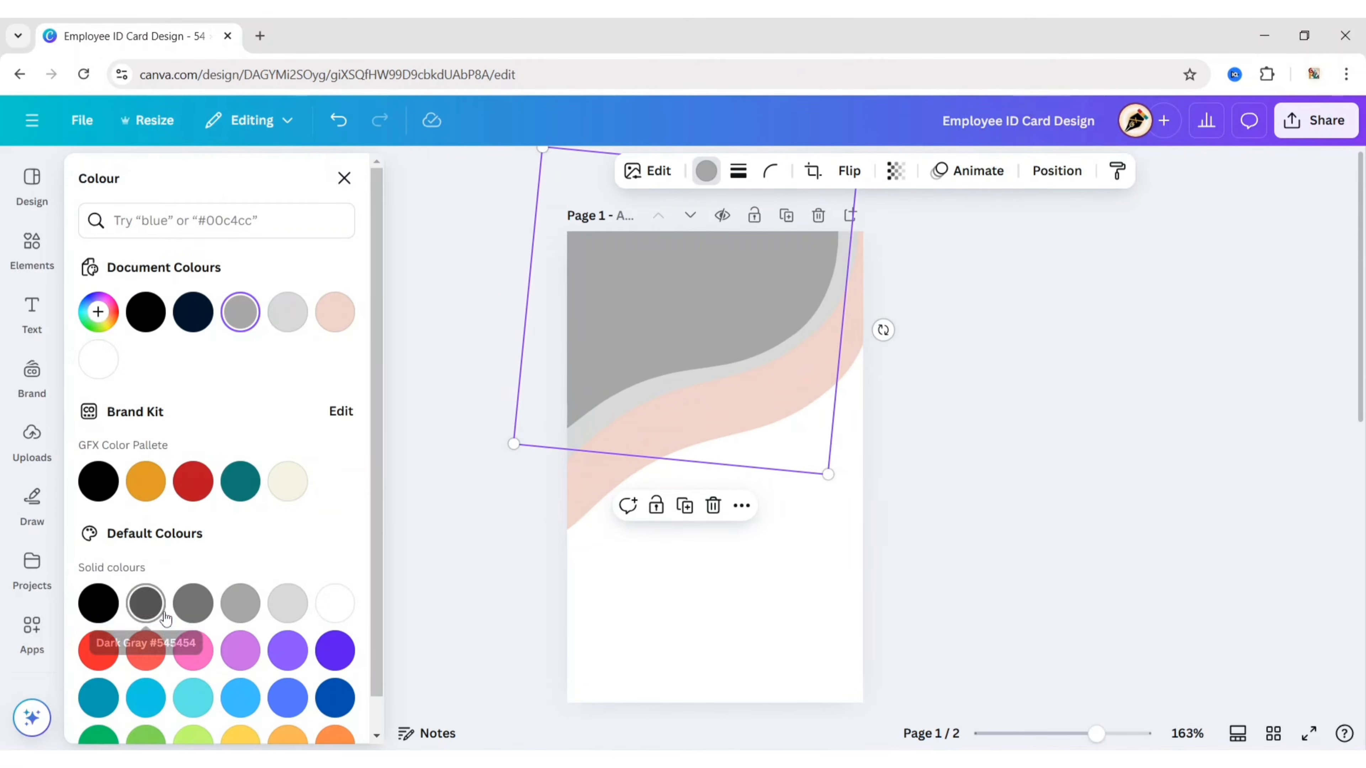
{"action": "left_click", "coordinate": [192, 602]}
{"action": "left_click", "coordinate": [344, 179]}
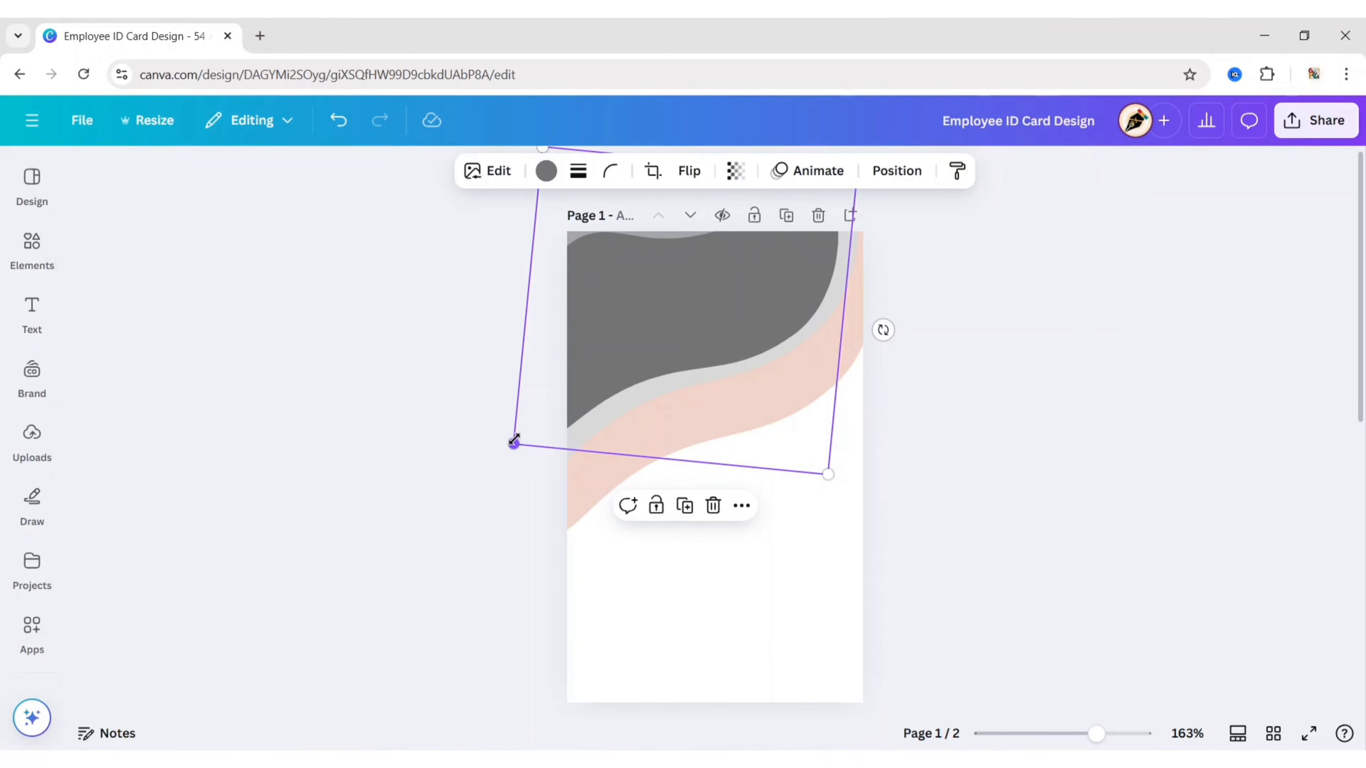
{"action": "left_click_drag", "start_coordinate": [514, 442], "coordinate": [549, 403]}
{"action": "left_click_drag", "start_coordinate": [665, 324], "coordinate": [613, 284]}
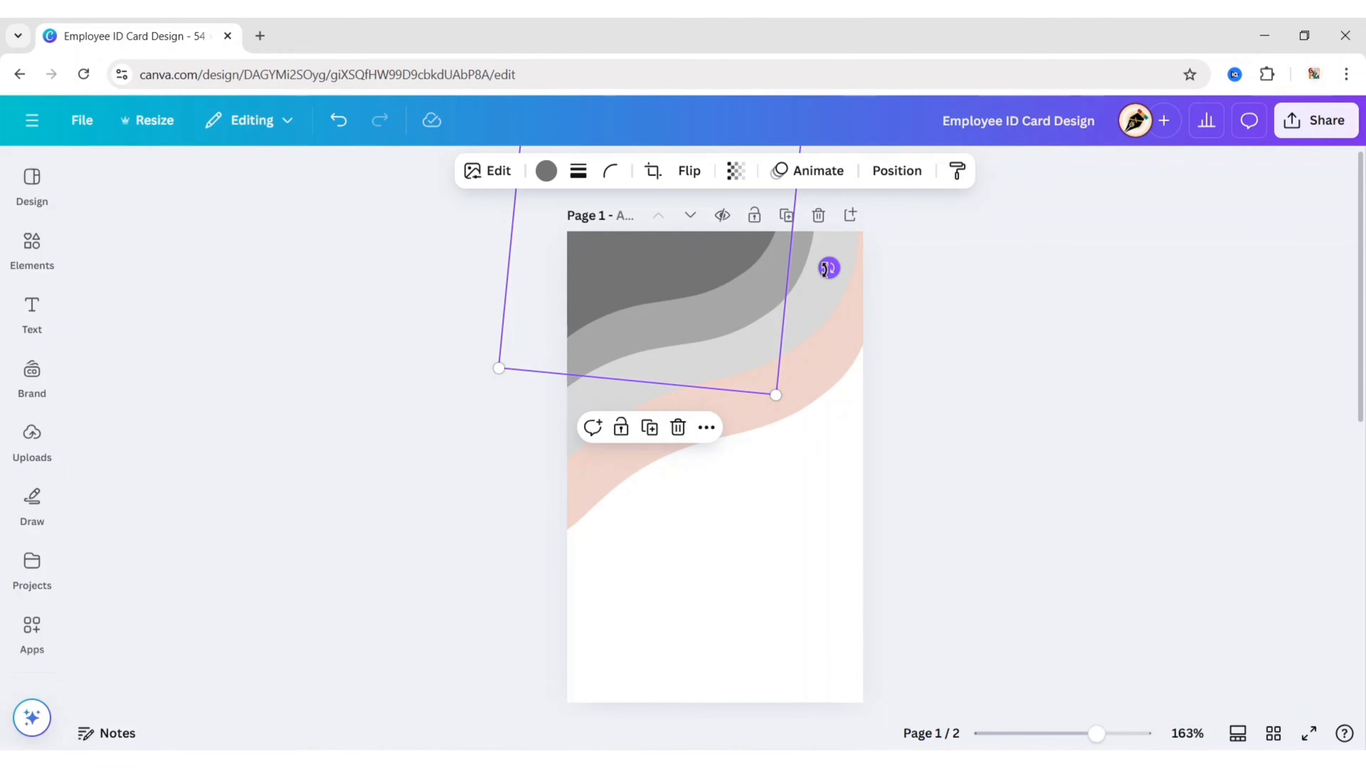
{"action": "left_click_drag", "start_coordinate": [827, 268], "coordinate": [826, 274]}
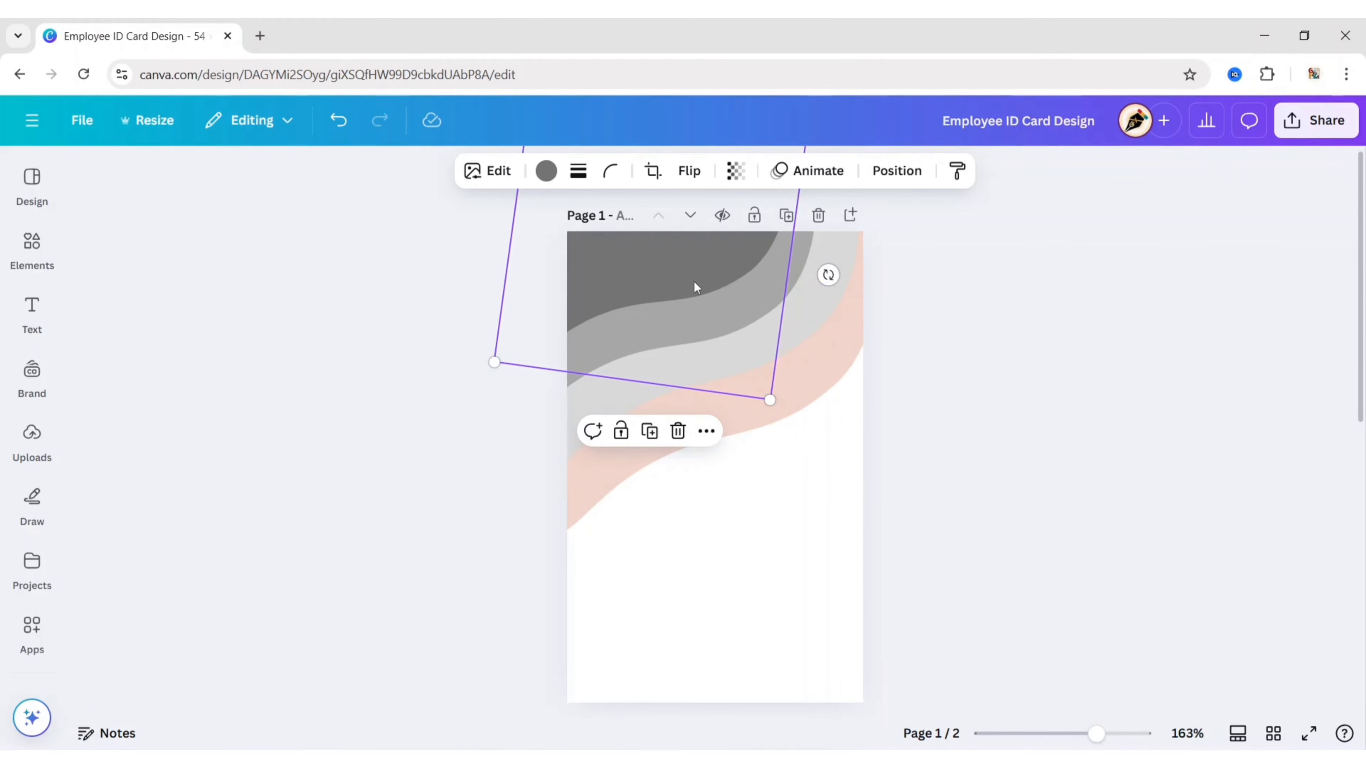
{"action": "left_click_drag", "start_coordinate": [698, 290], "coordinate": [625, 280]}
{"action": "left_click", "coordinate": [491, 491]}
{"action": "left_click", "coordinate": [628, 289]}
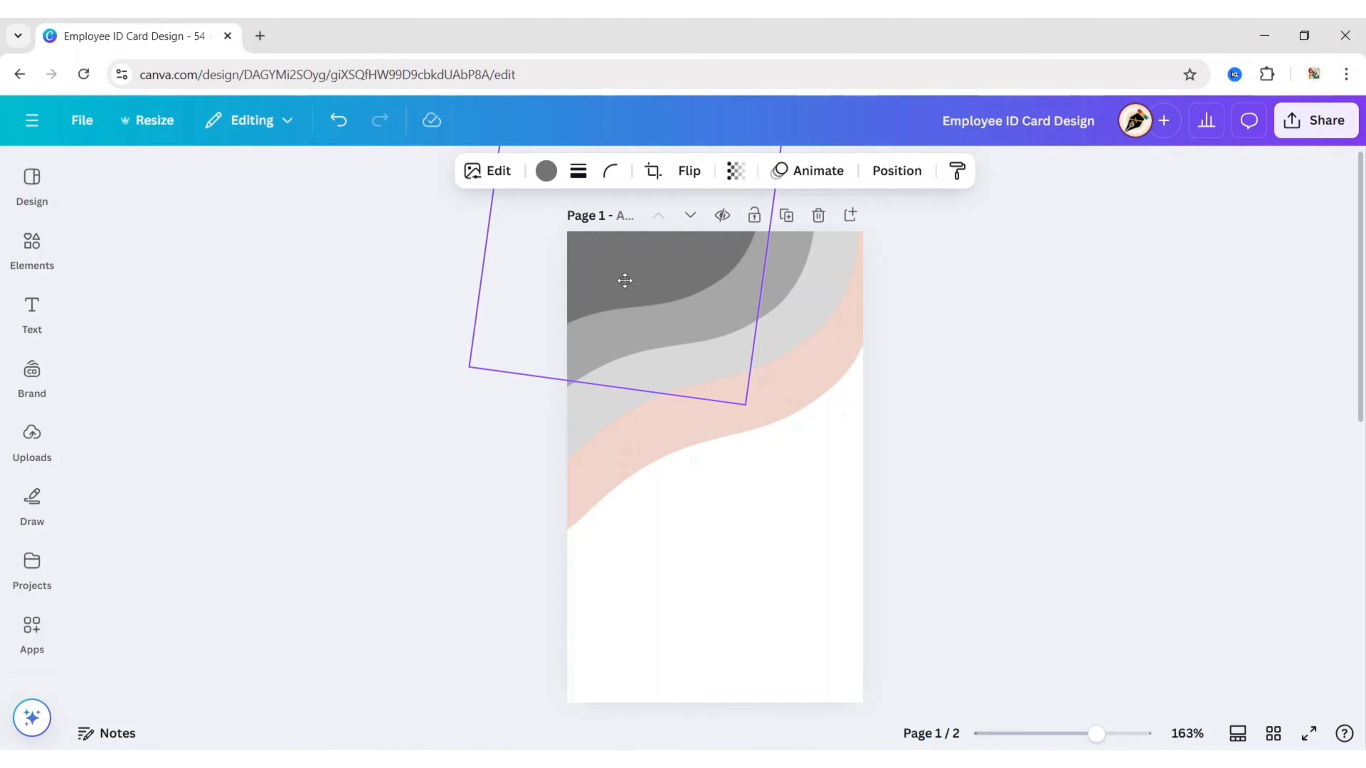
{"action": "left_click", "coordinate": [471, 506]}
Step: Recolour the four wave layers dark purple, purple, lighter purple and light purple from bottom up
{"action": "left_click", "coordinate": [585, 503]}
{"action": "left_click", "coordinate": [546, 171]}
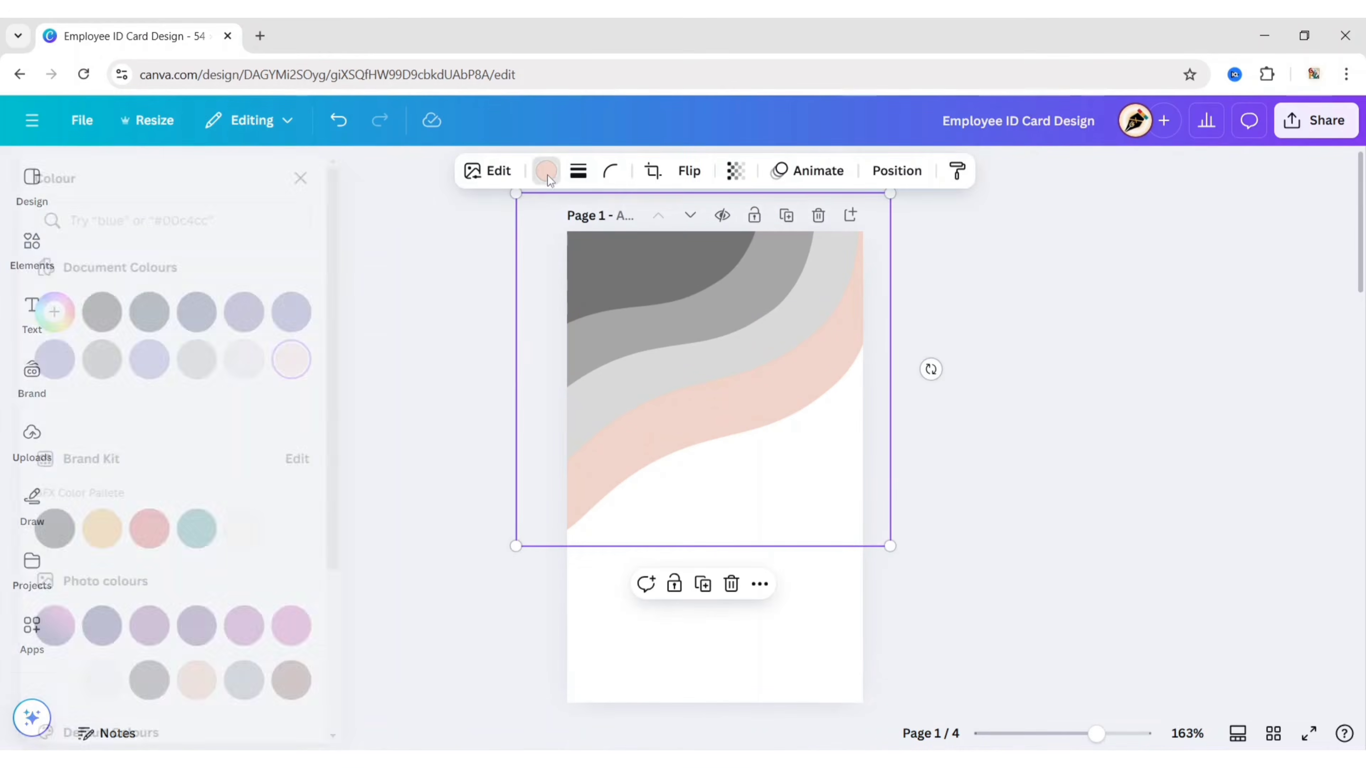
{"action": "left_click", "coordinate": [287, 312]}
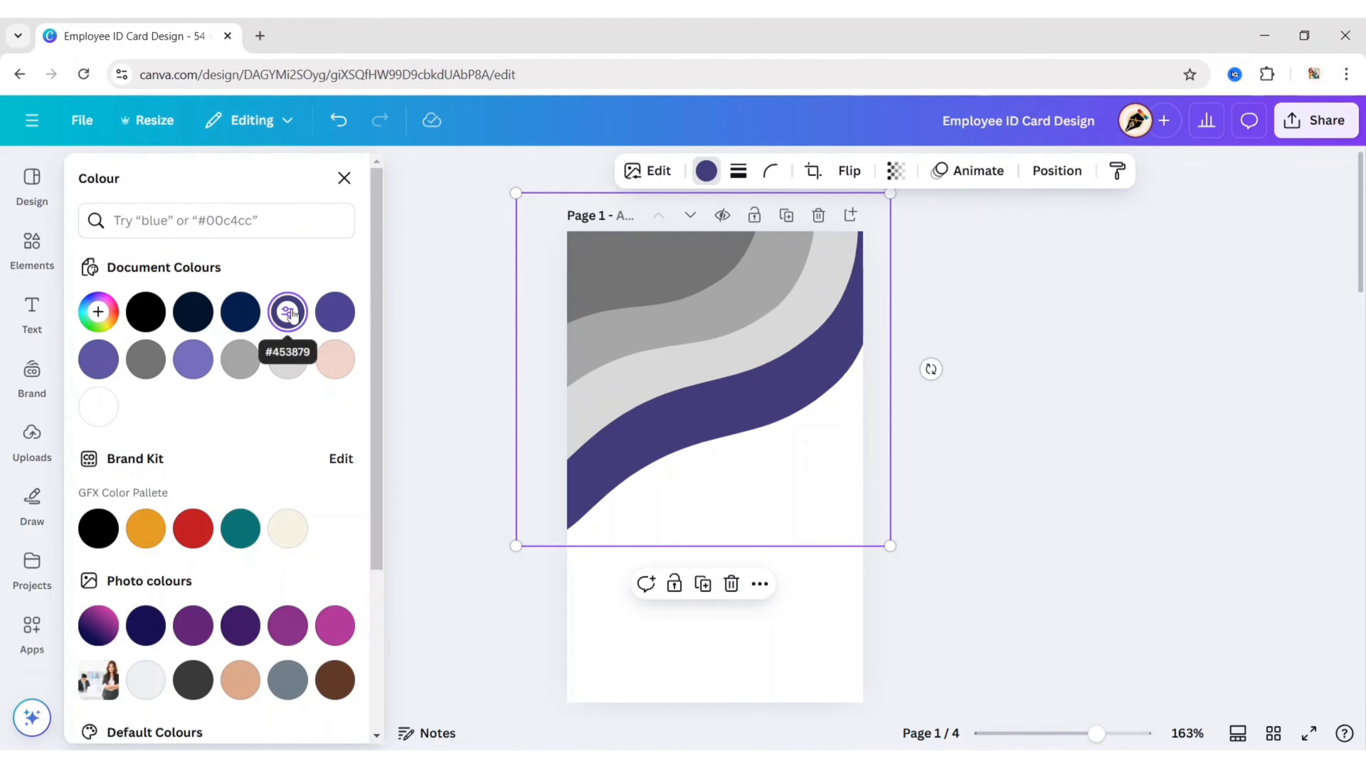
{"action": "left_click", "coordinate": [572, 448]}
{"action": "left_click", "coordinate": [334, 311]}
{"action": "left_click", "coordinate": [581, 360]}
{"action": "left_click", "coordinate": [98, 359]}
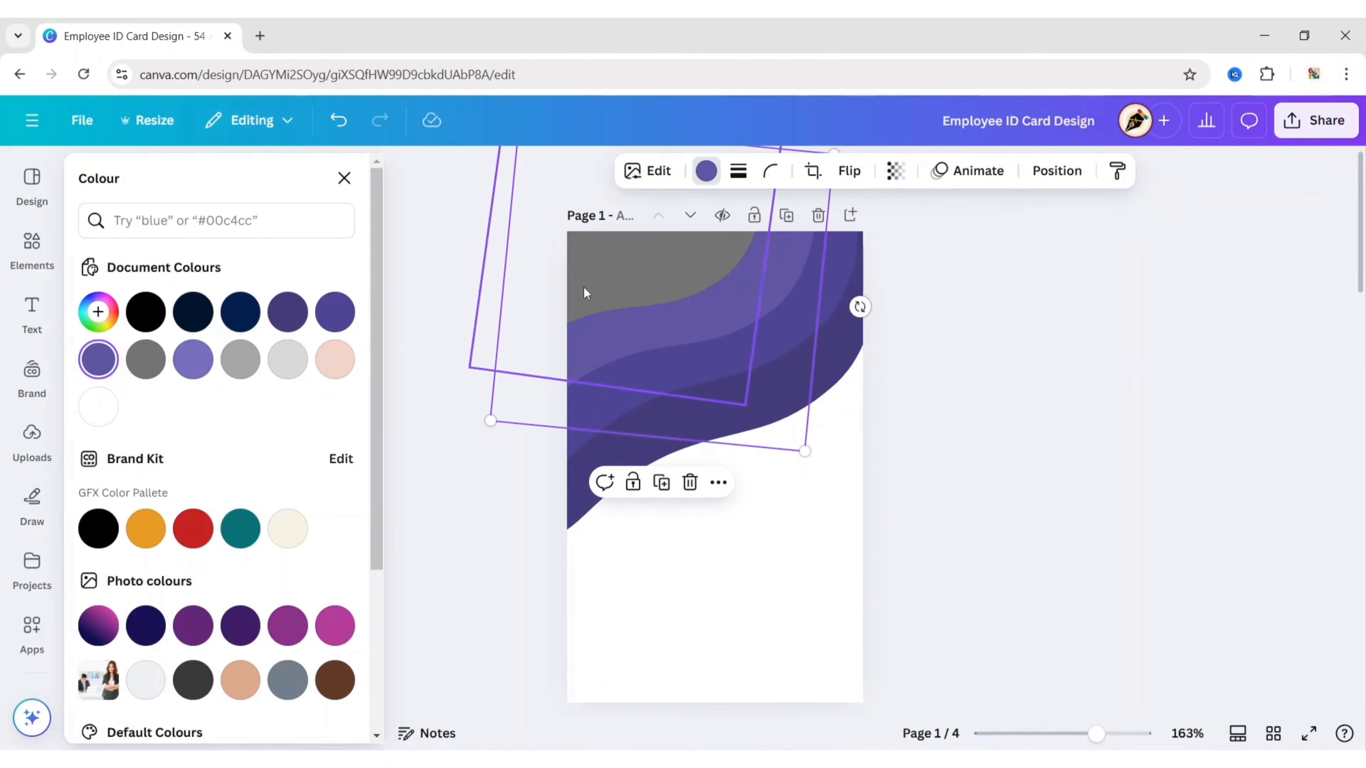
{"action": "left_click", "coordinate": [193, 359]}
{"action": "key", "text": "Escape"}
{"action": "left_click", "coordinate": [357, 331]}
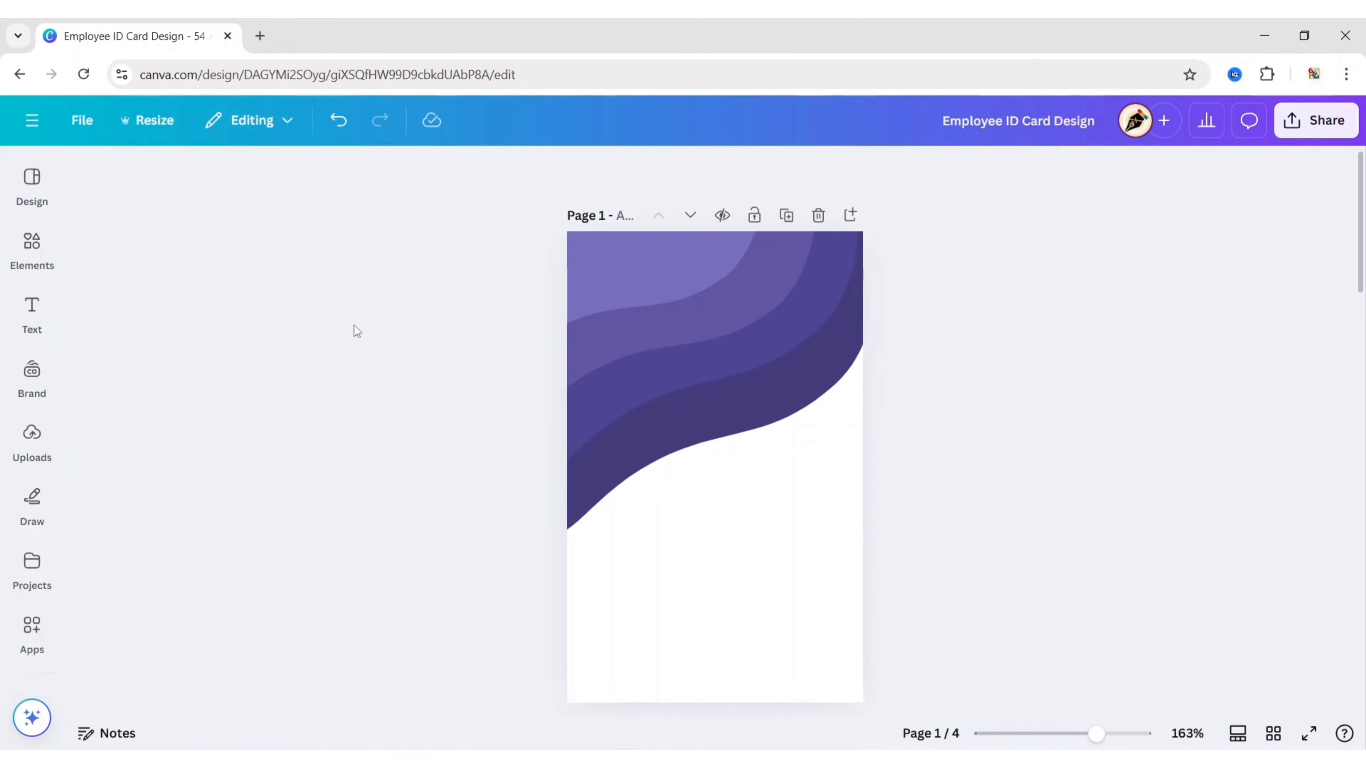
Step: Add a circle frame from a 'circle' frames search and move it up over the wave
{"action": "left_click", "coordinate": [29, 240]}
{"action": "scroll", "coordinate": [197, 343], "scroll_direction": "down", "scroll_amount": 15}
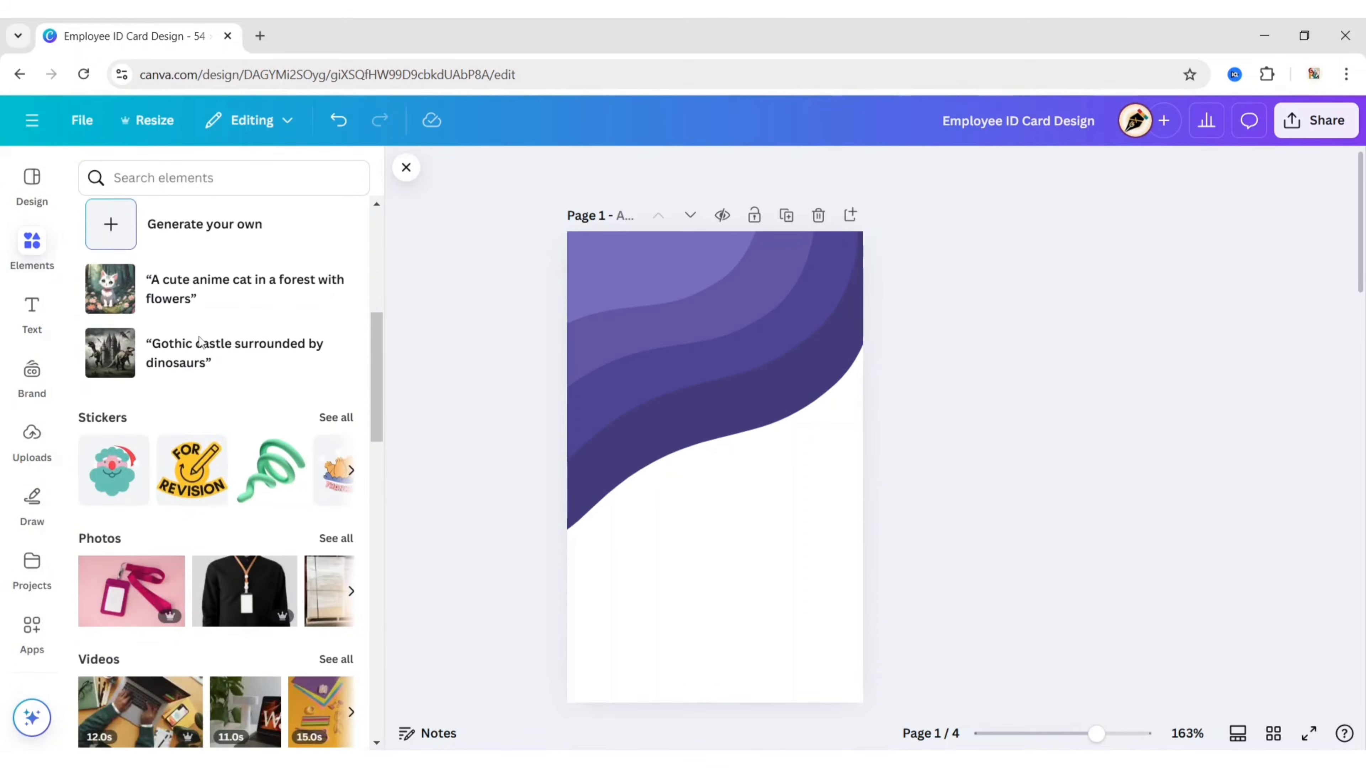
{"action": "scroll", "coordinate": [196, 343], "scroll_direction": "down", "scroll_amount": 5}
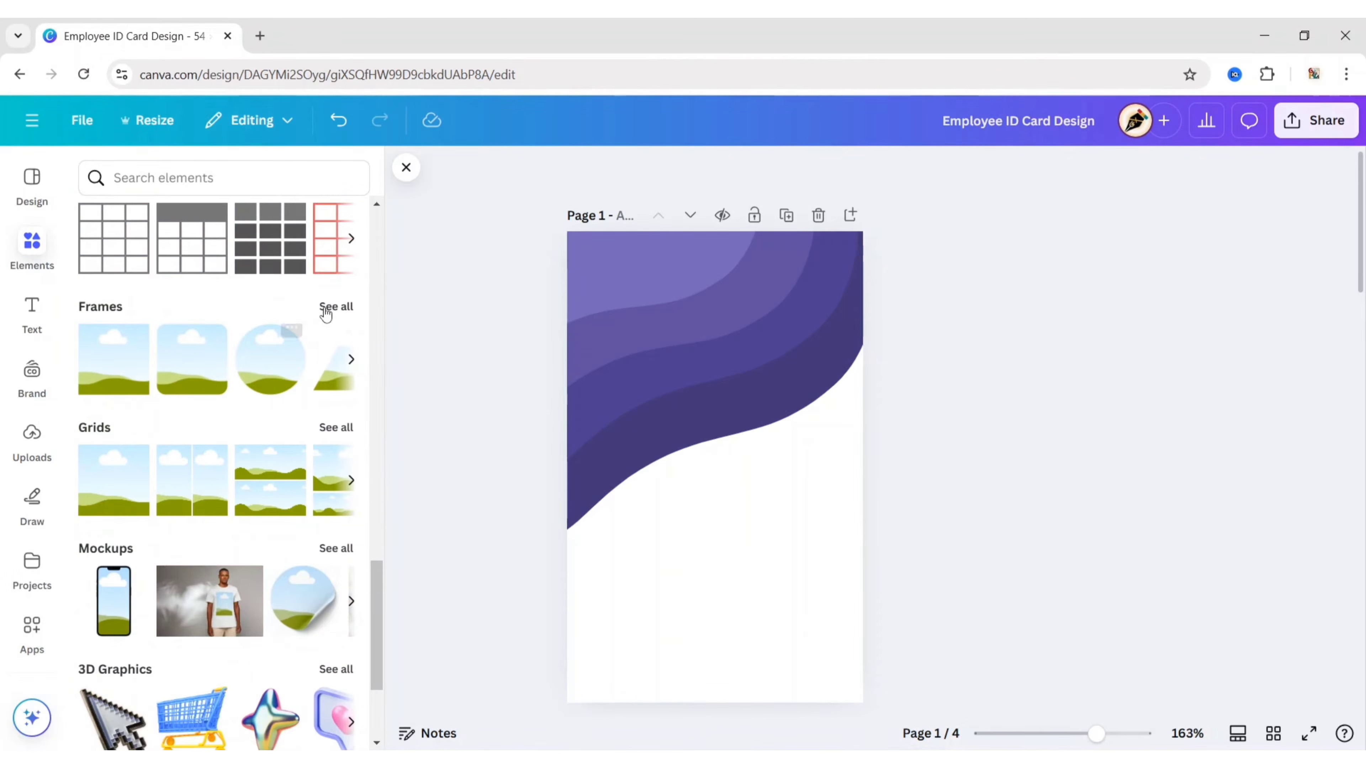
{"action": "left_click", "coordinate": [326, 308]}
{"action": "left_click", "coordinate": [208, 214]}
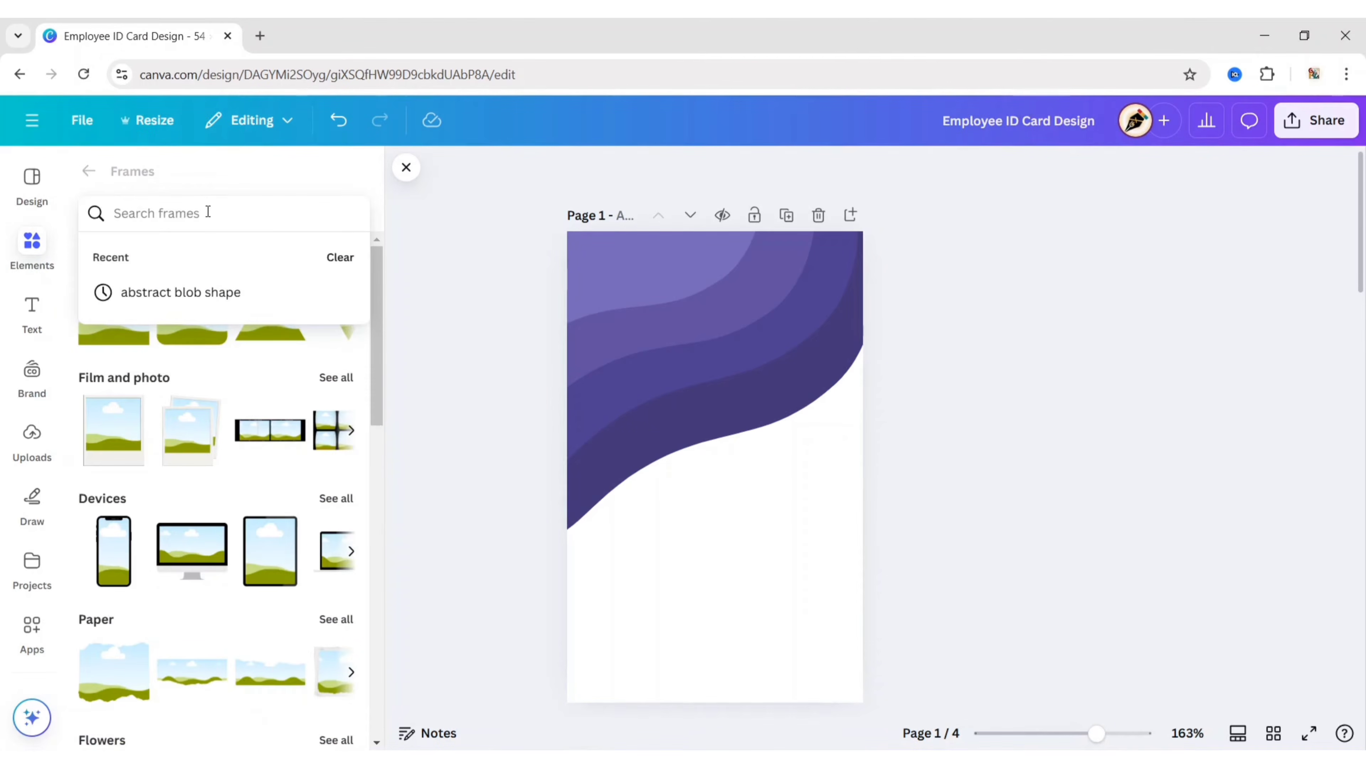
{"action": "type", "text": "circle"}
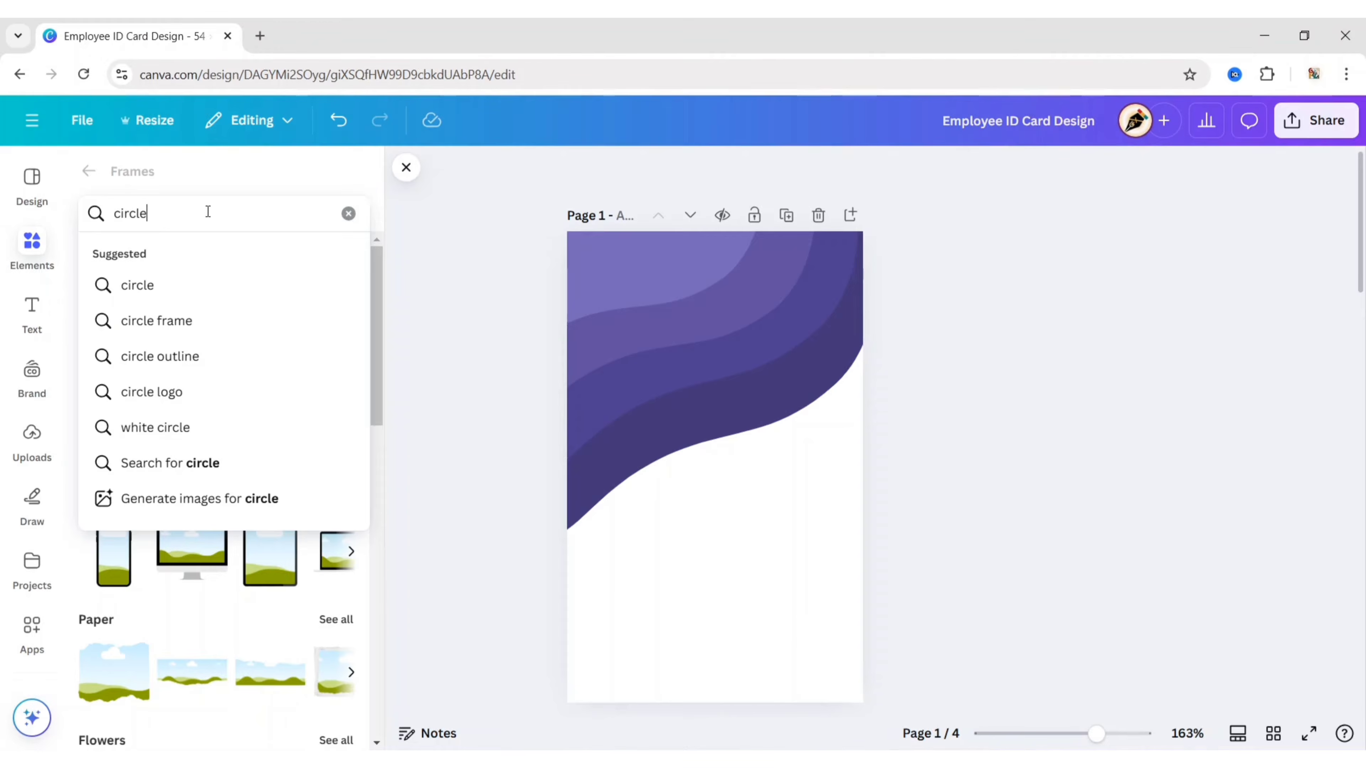
{"action": "key", "text": "Return"}
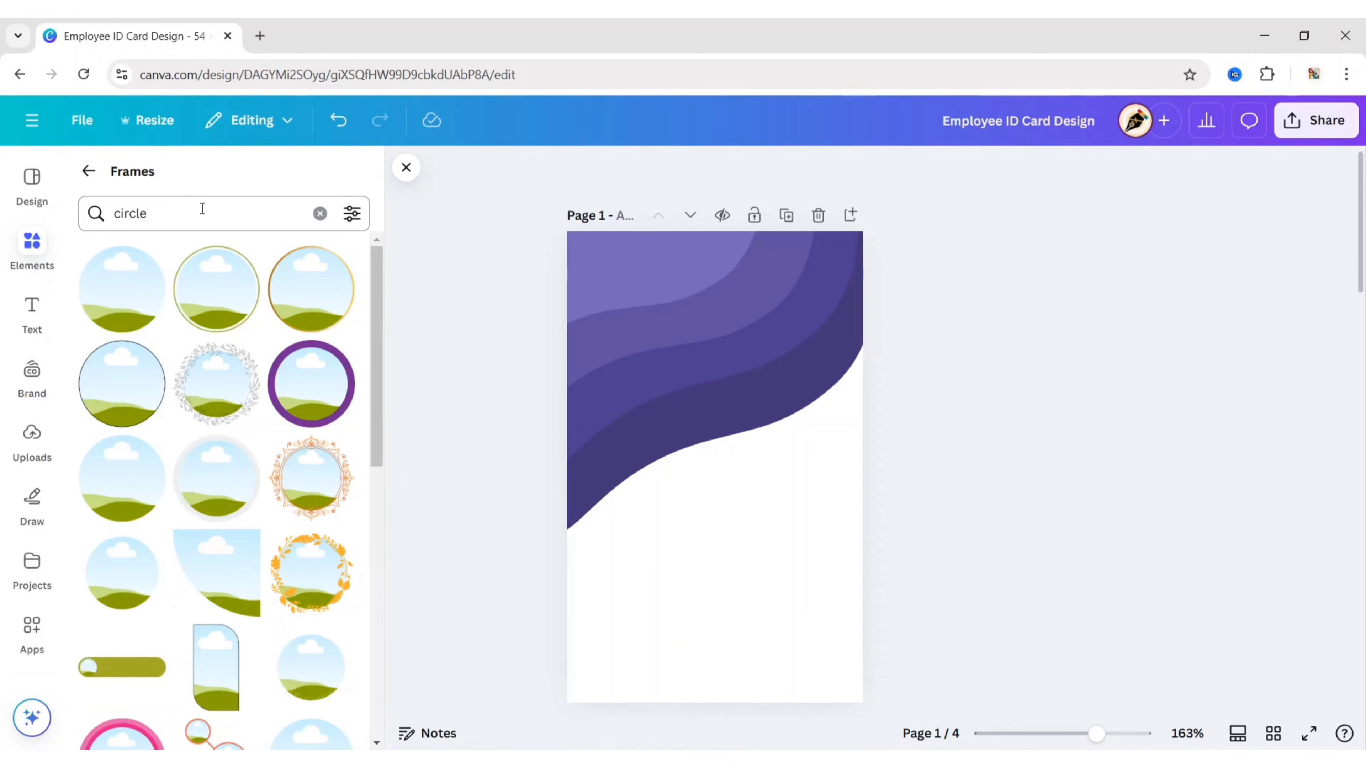
{"action": "left_click", "coordinate": [221, 494]}
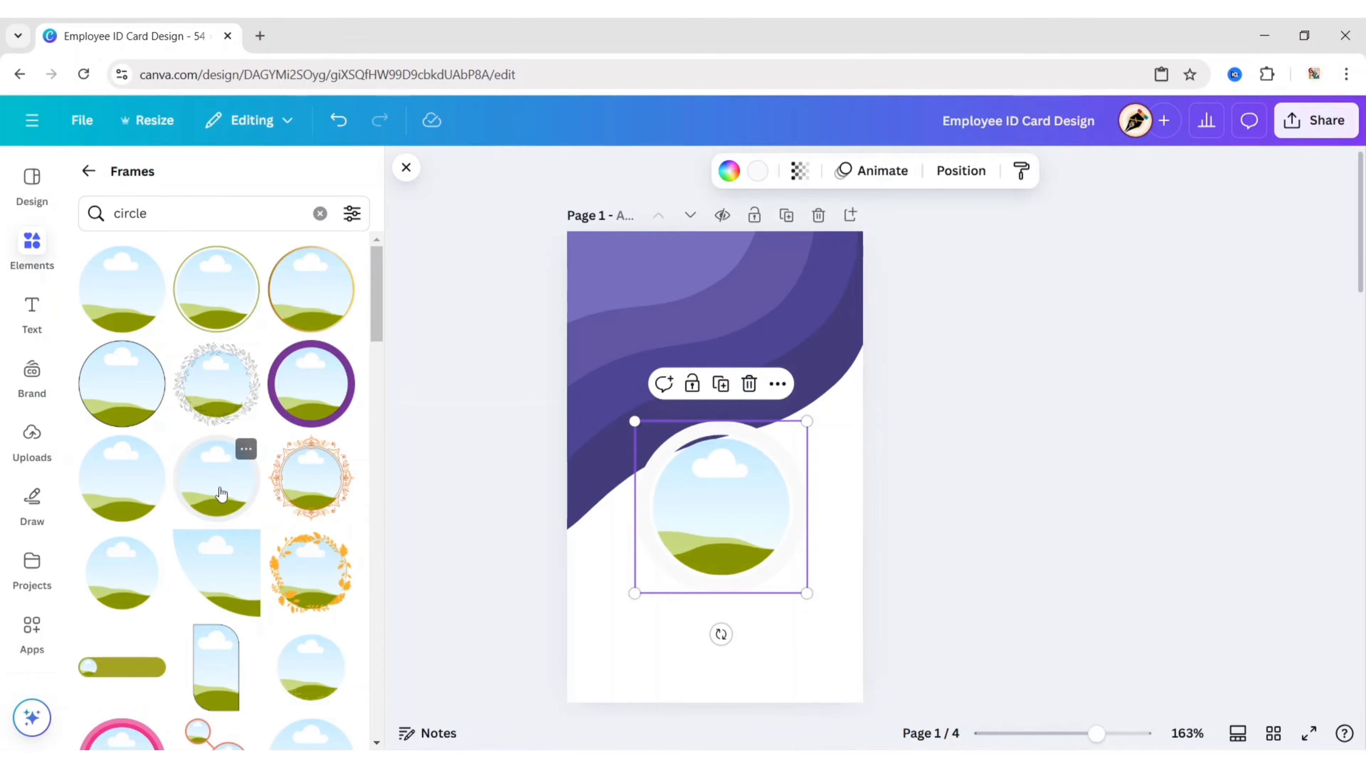
{"action": "left_click", "coordinate": [406, 170]}
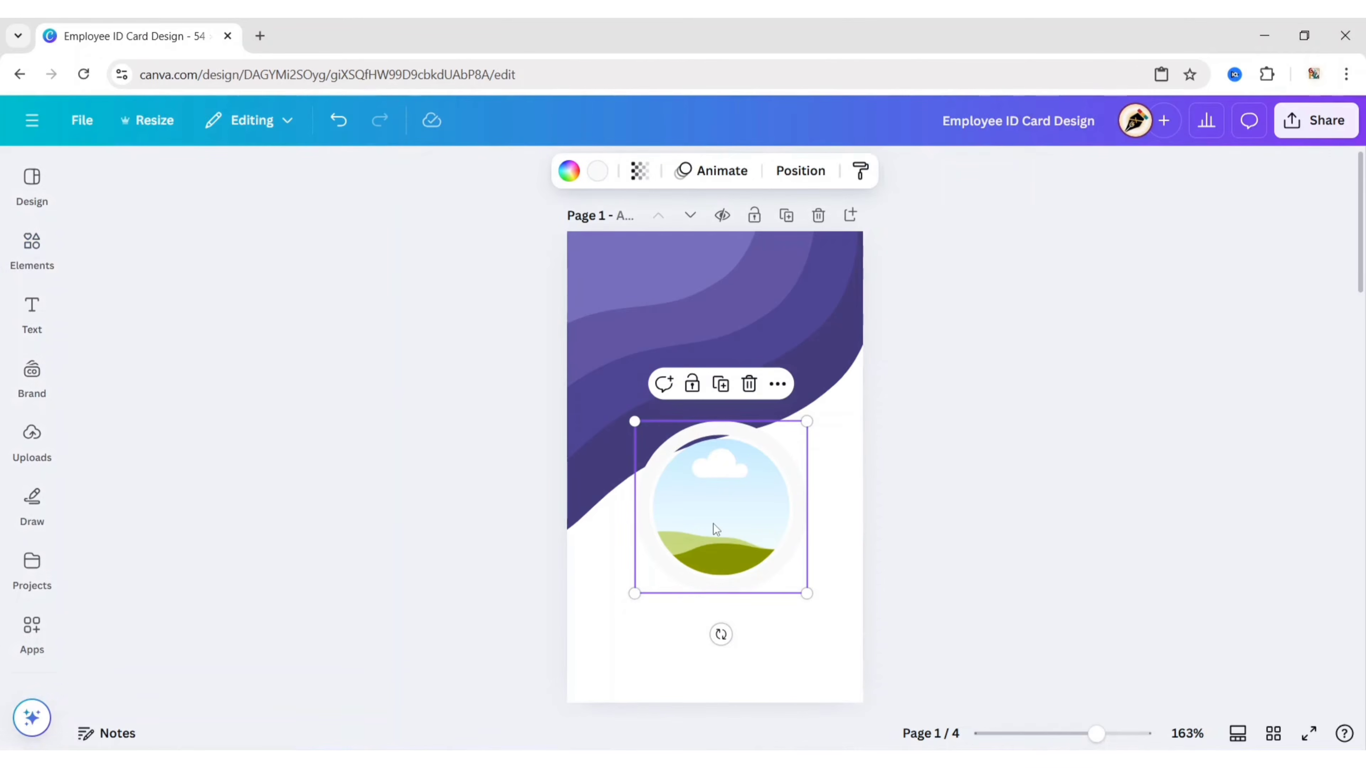
{"action": "left_click_drag", "start_coordinate": [713, 523], "coordinate": [711, 448]}
Step: Give the circle frame a lavender purple border
{"action": "left_click", "coordinate": [600, 171]}
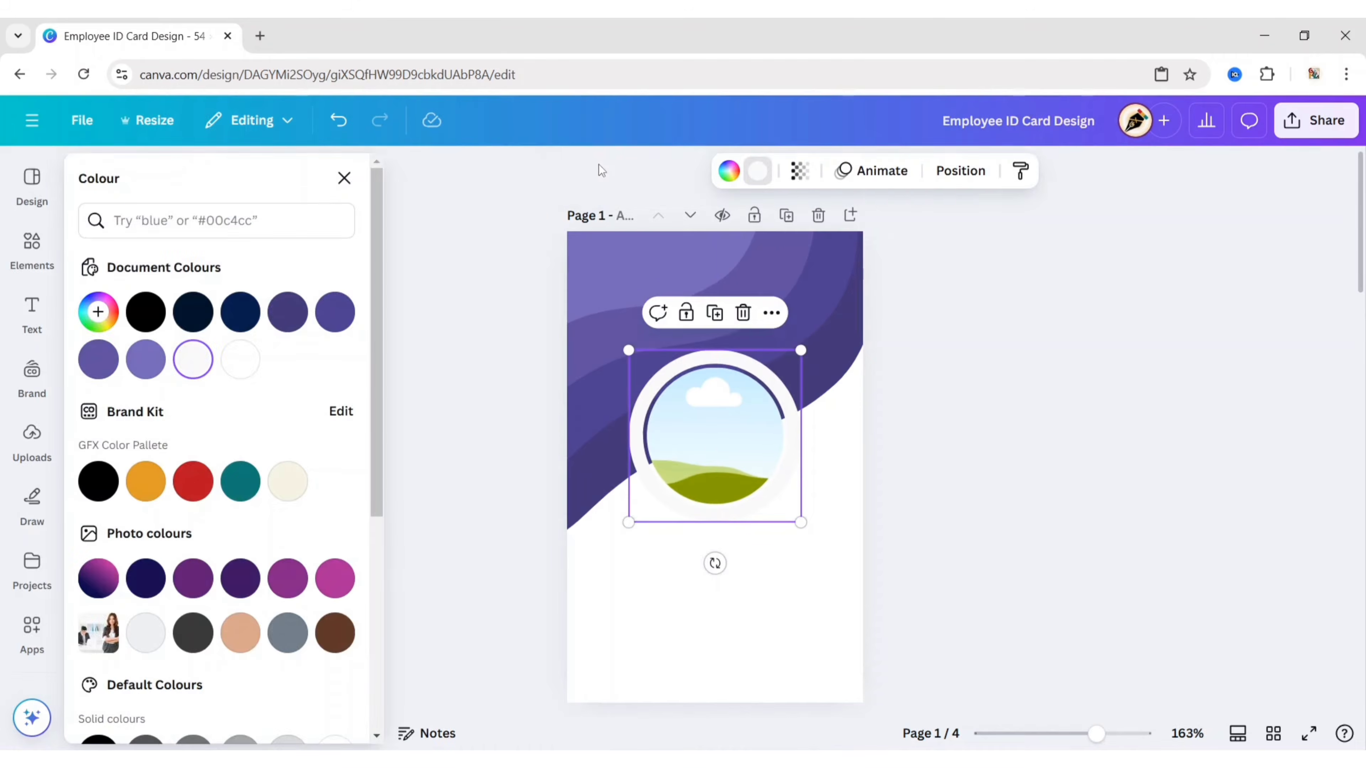
{"action": "left_click", "coordinate": [143, 361]}
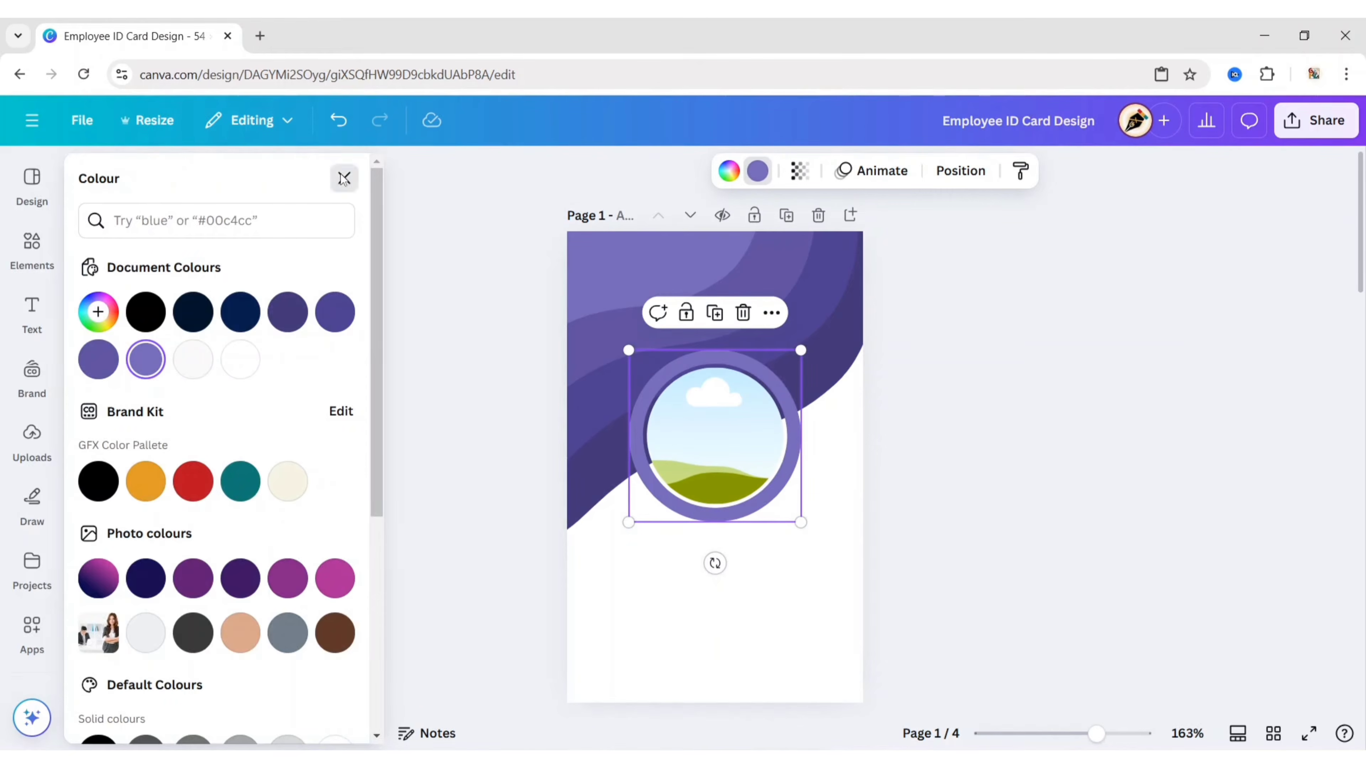
{"action": "left_click", "coordinate": [345, 178]}
{"action": "left_click", "coordinate": [430, 393]}
{"action": "left_click", "coordinate": [31, 249]}
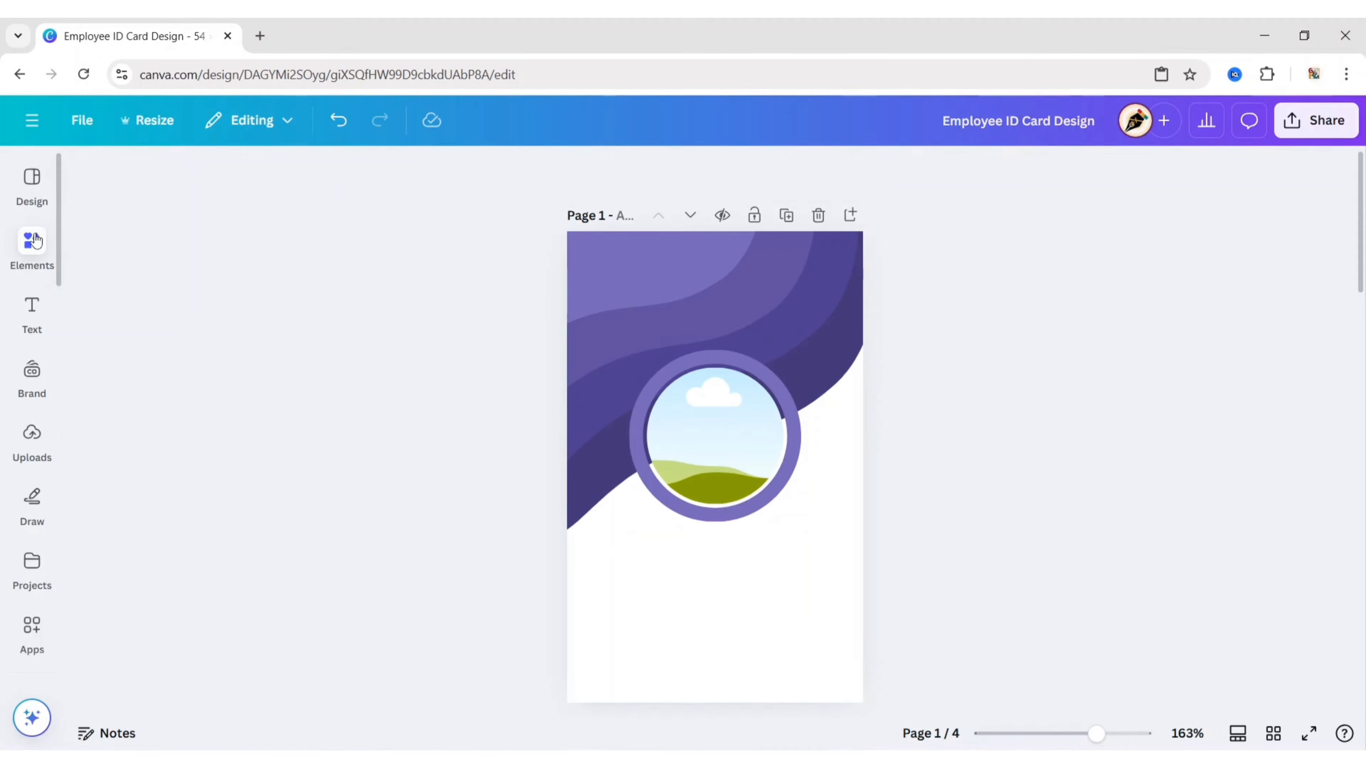
{"action": "left_click", "coordinate": [90, 172]}
Step: Add a pink-navy gradient circle from a 'purple gradient circle' graphics search, placed below the frame
{"action": "left_click", "coordinate": [155, 185]}
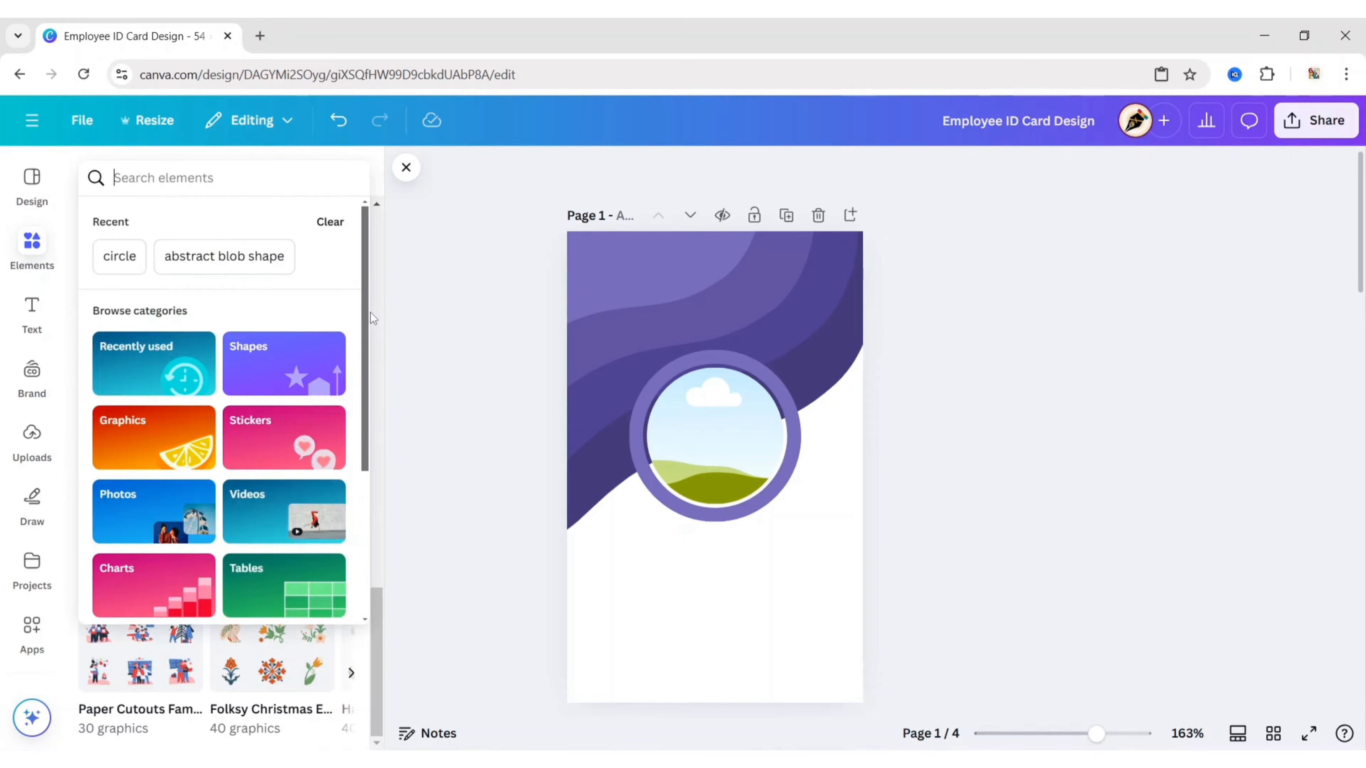
{"action": "type", "text": "purple gradient circle"}
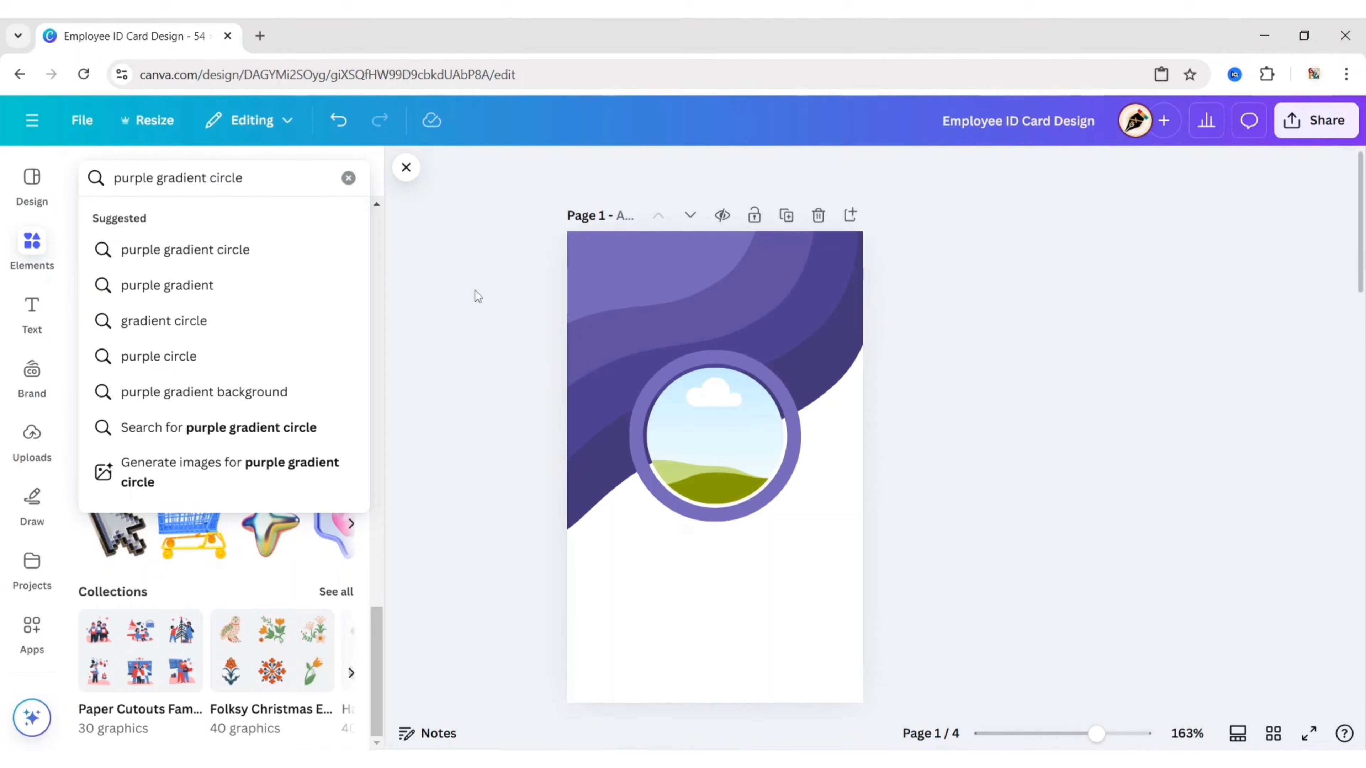
{"action": "key", "text": "Return"}
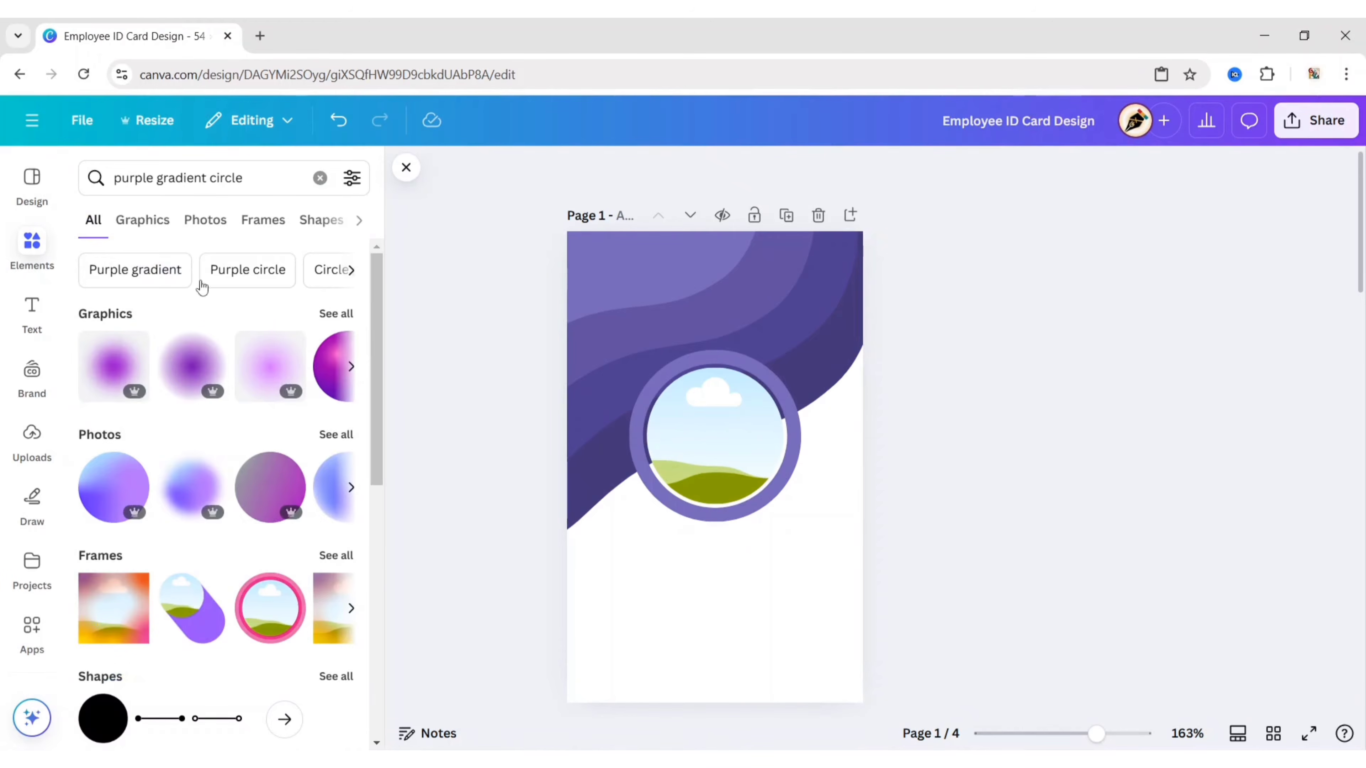
{"action": "left_click", "coordinate": [155, 221]}
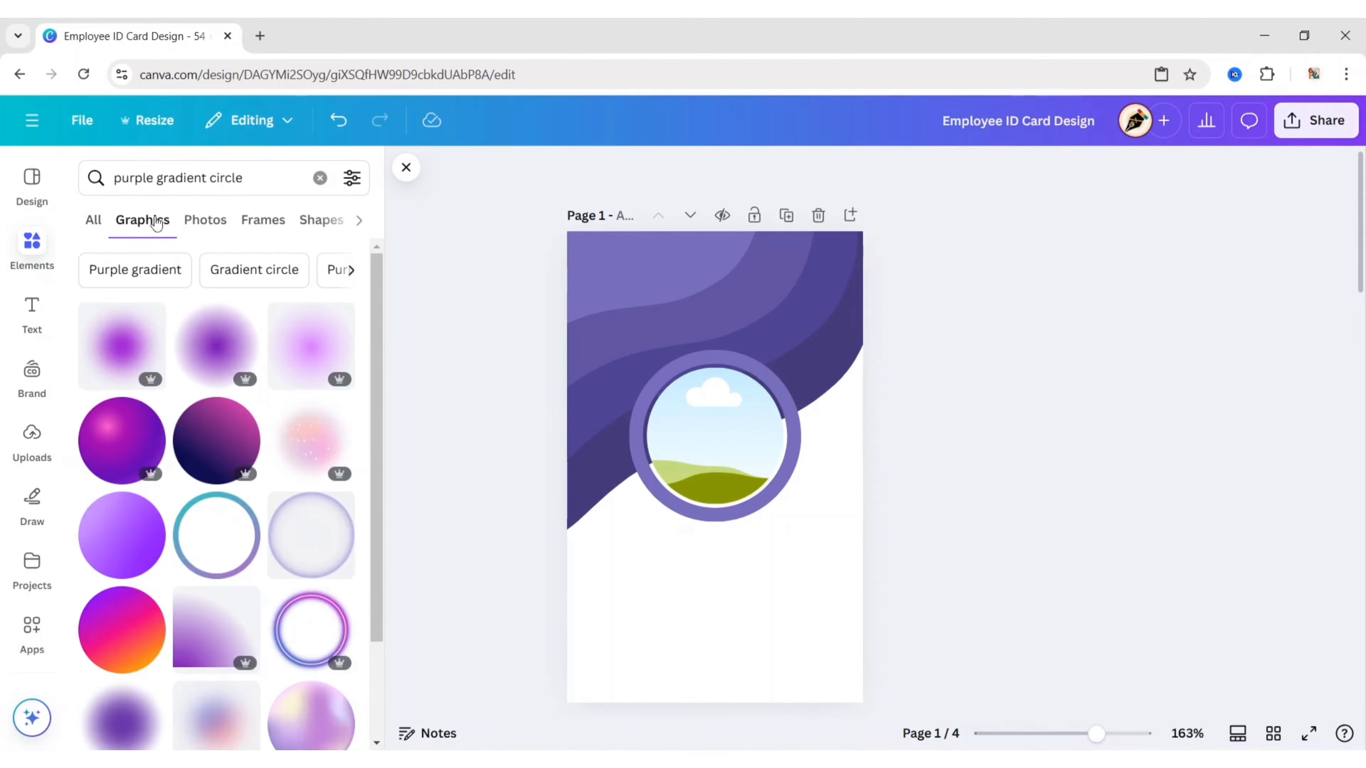
{"action": "left_click", "coordinate": [220, 437]}
{"action": "left_click", "coordinate": [400, 368]}
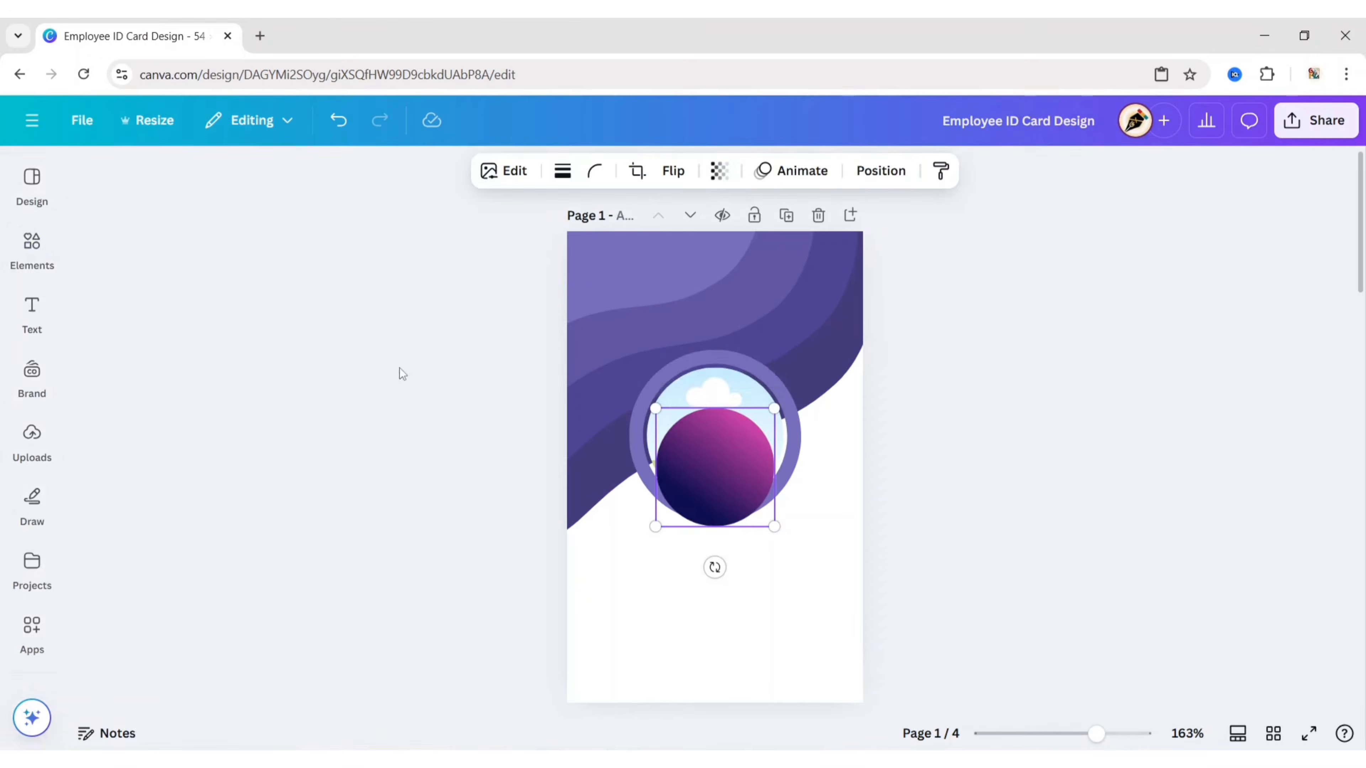
{"action": "left_click_drag", "start_coordinate": [705, 468], "coordinate": [647, 594]}
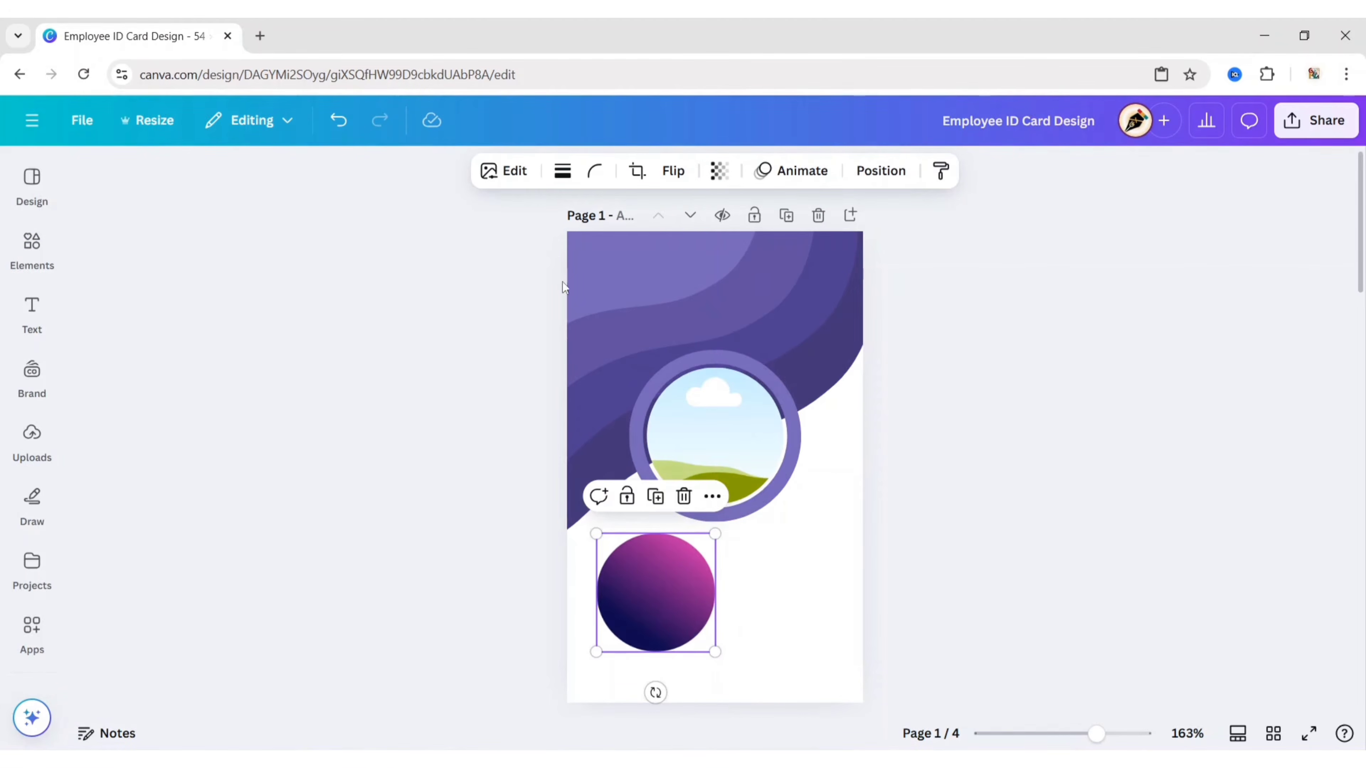
Step: Apply the Rose filter to the gradient circle
{"action": "left_click", "coordinate": [524, 175]}
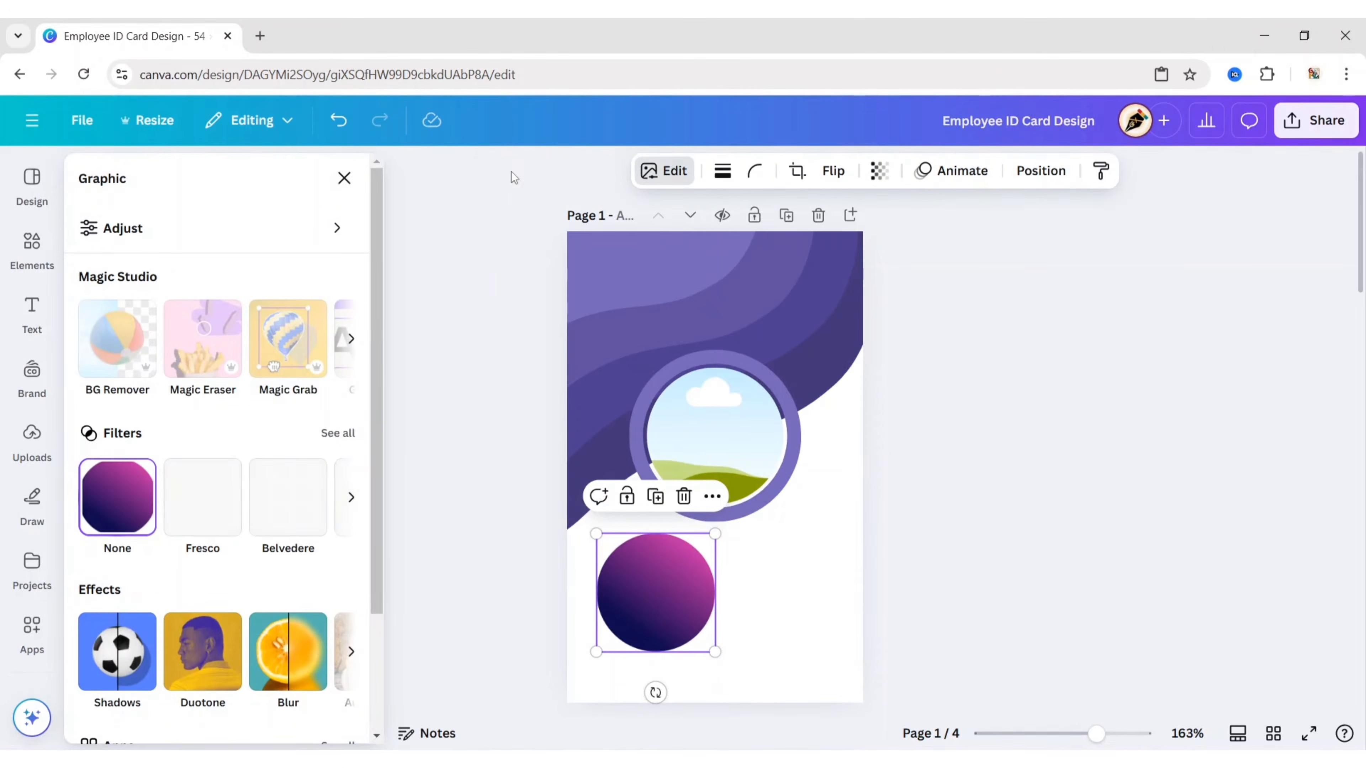
{"action": "left_click", "coordinate": [344, 436]}
{"action": "scroll", "coordinate": [245, 425], "scroll_direction": "down", "scroll_amount": 10}
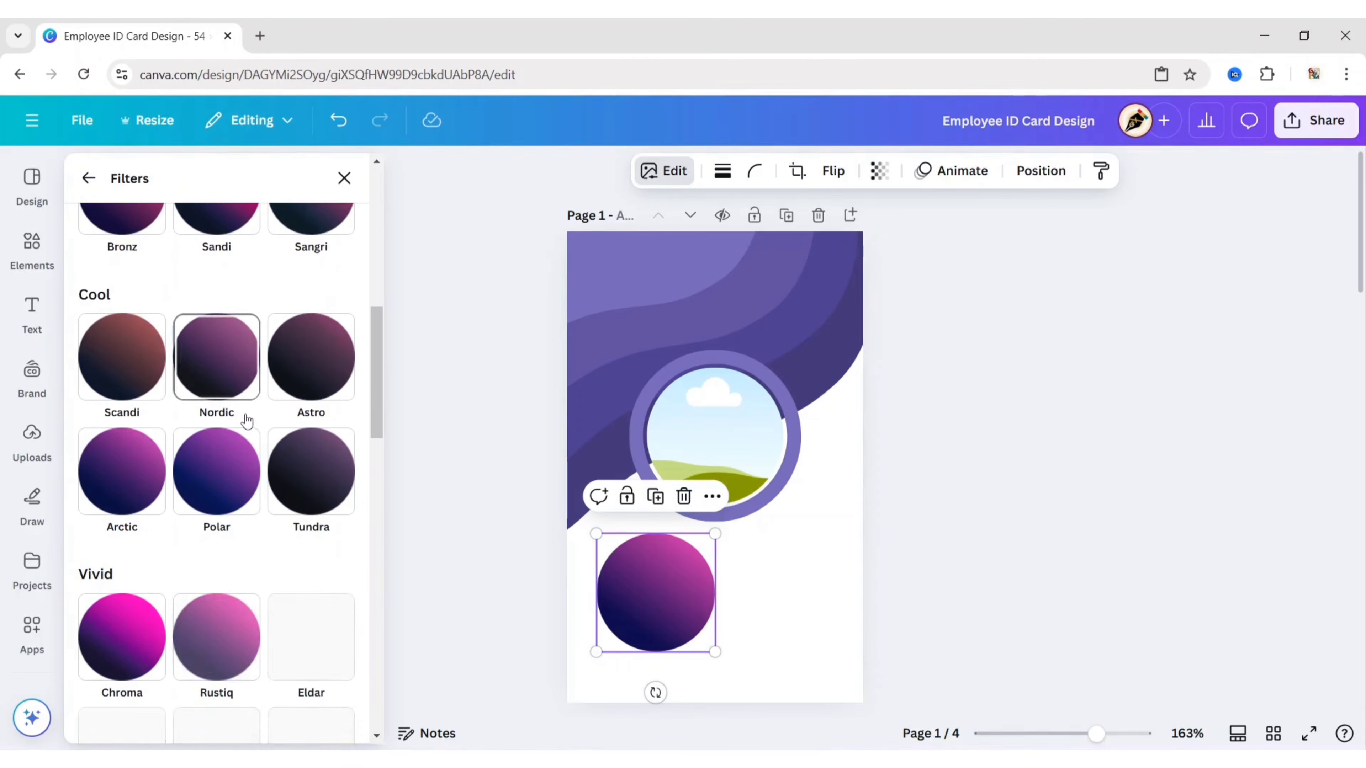
{"action": "scroll", "coordinate": [247, 419], "scroll_direction": "down", "scroll_amount": 5}
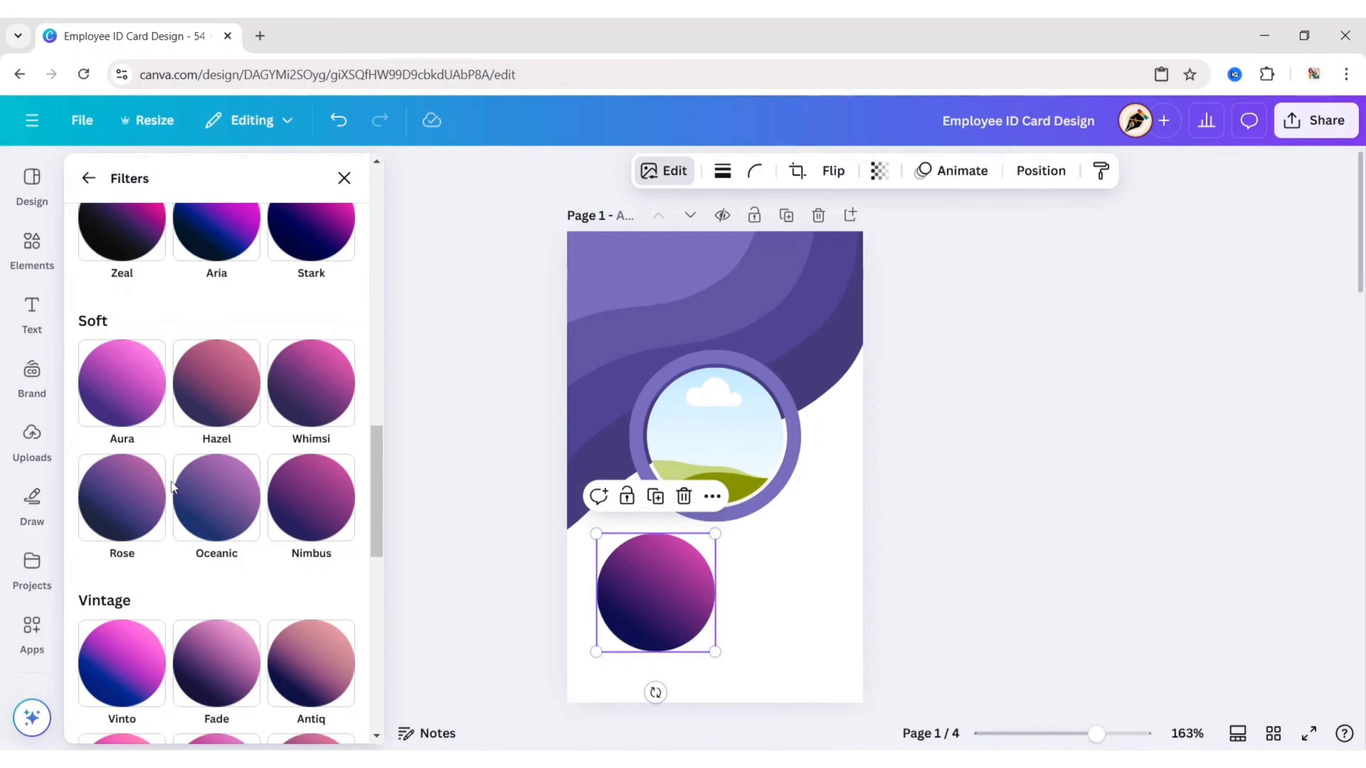
{"action": "left_click", "coordinate": [129, 510]}
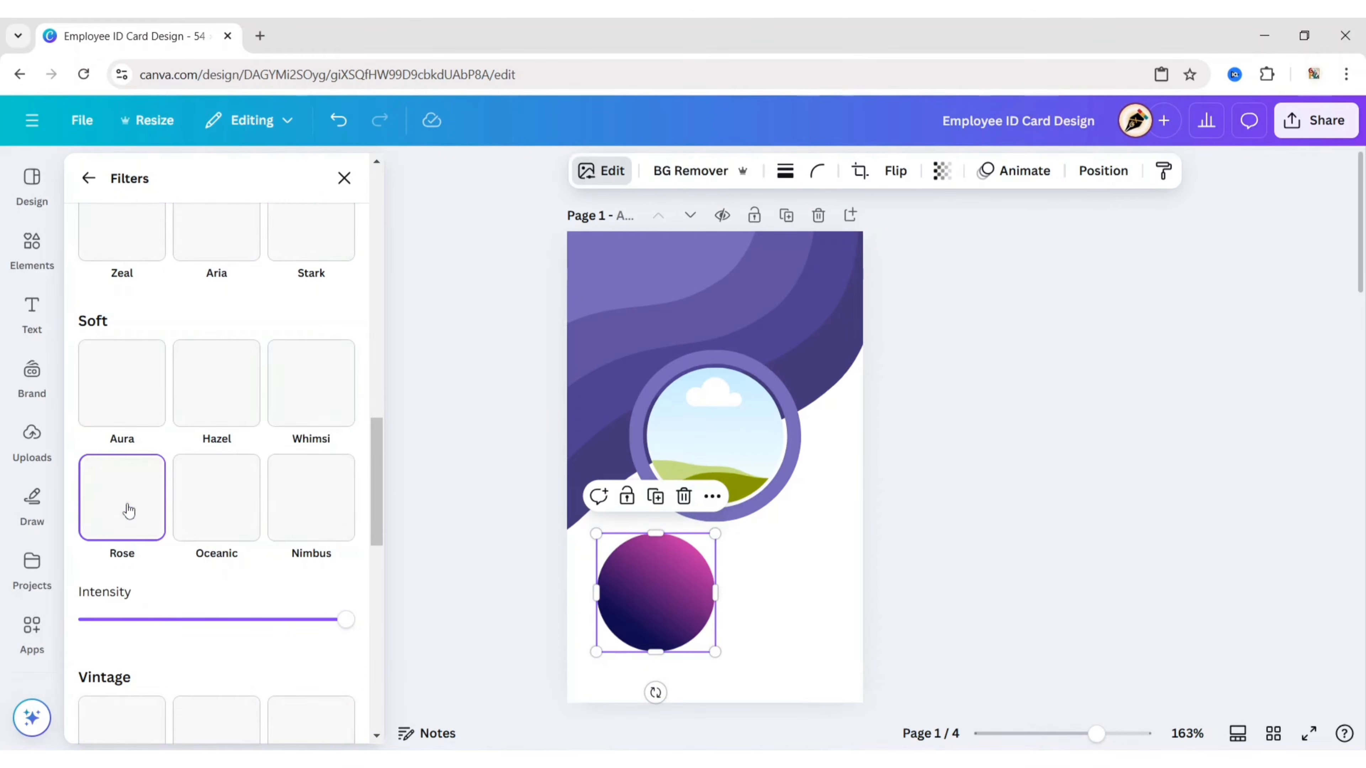
{"action": "left_click", "coordinate": [344, 179]}
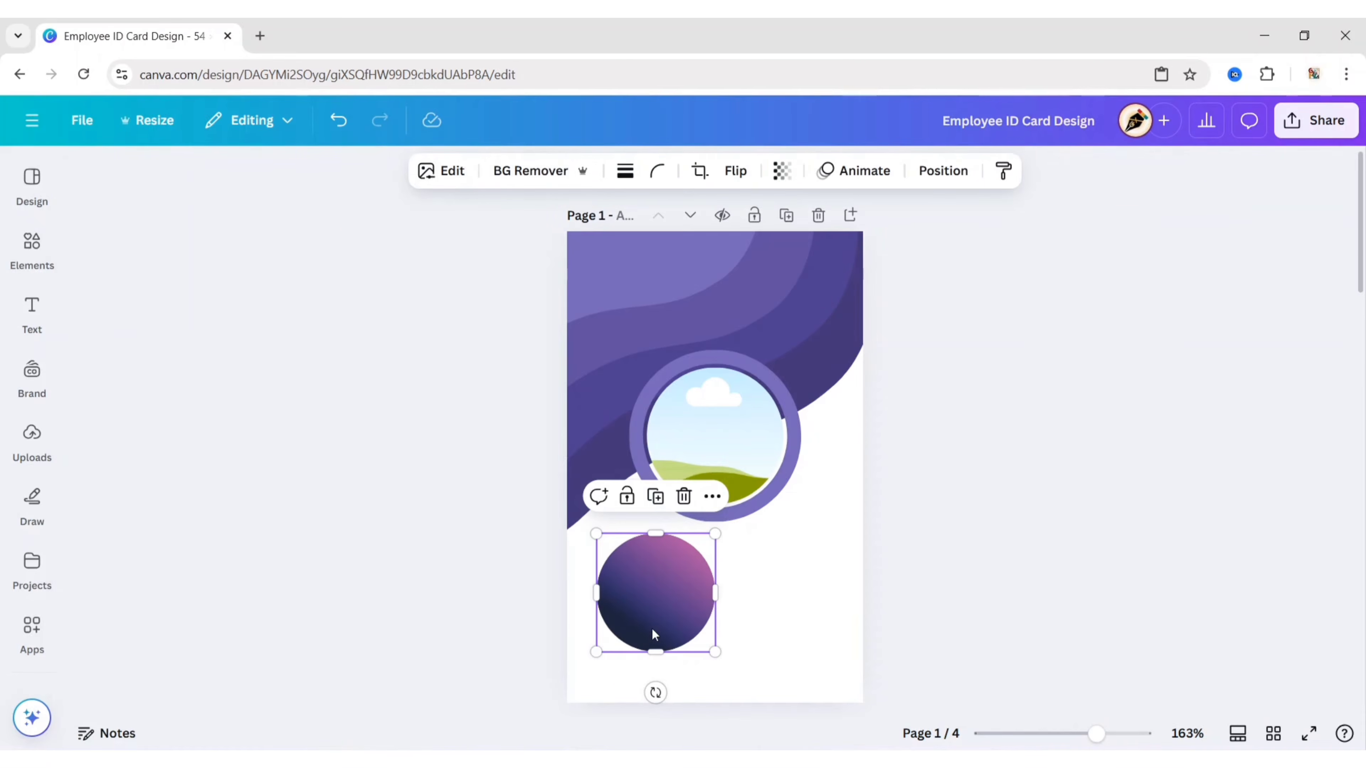
Step: Shrink the gradient circle half off the left edge and add a small dot copy above it
{"action": "left_click_drag", "start_coordinate": [664, 604], "coordinate": [563, 597]}
{"action": "left_click_drag", "start_coordinate": [581, 579], "coordinate": [832, 337]}
{"action": "left_click", "coordinate": [583, 496]}
{"action": "left_click", "coordinate": [513, 553]}
{"action": "left_click", "coordinate": [606, 519]}
Step: Place a rotated copy of the large gradient circle on the card's upper-right edge
{"action": "left_click", "coordinate": [521, 558]}
{"action": "left_click", "coordinate": [584, 554]}
{"action": "left_click", "coordinate": [583, 496]}
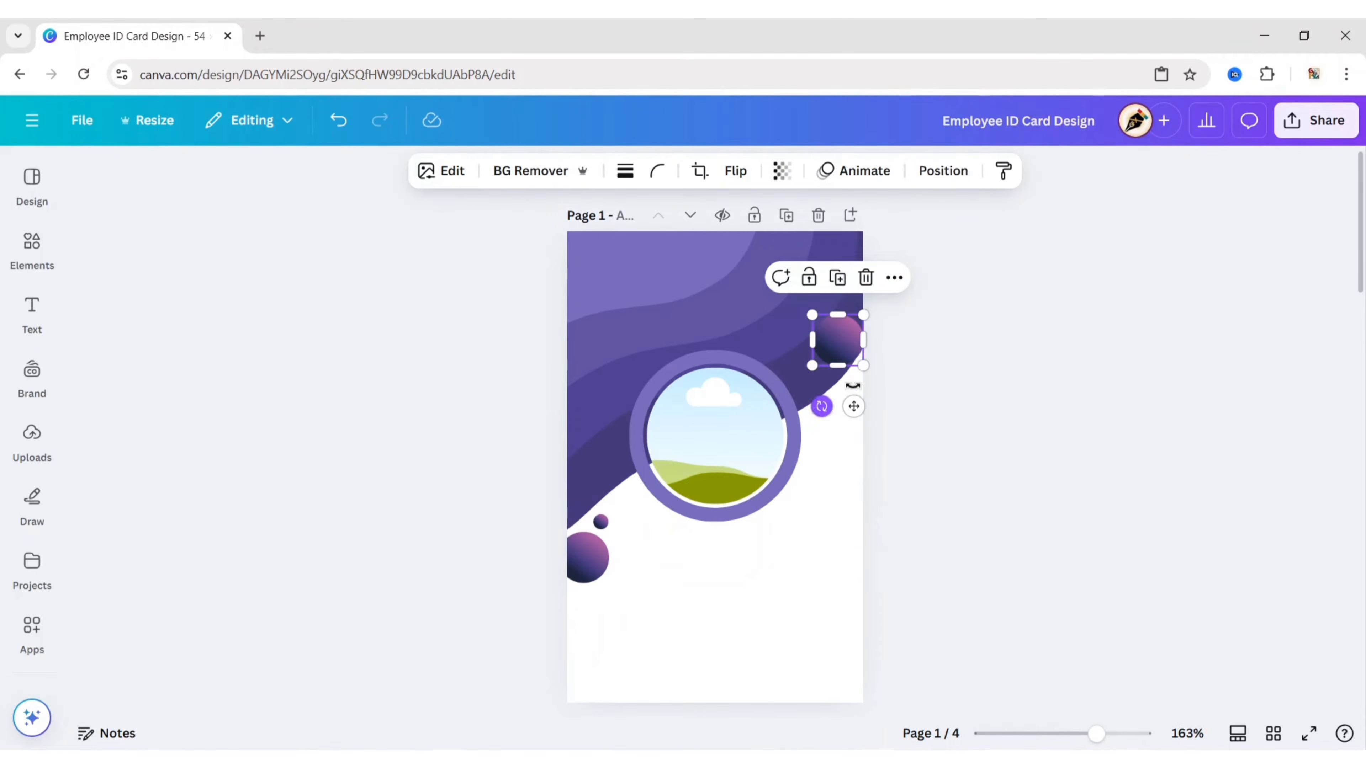
{"action": "left_click_drag", "start_coordinate": [821, 406], "coordinate": [904, 342]}
{"action": "left_click_drag", "start_coordinate": [837, 344], "coordinate": [854, 323]}
{"action": "left_click", "coordinate": [940, 464]}
{"action": "left_click", "coordinate": [848, 332]}
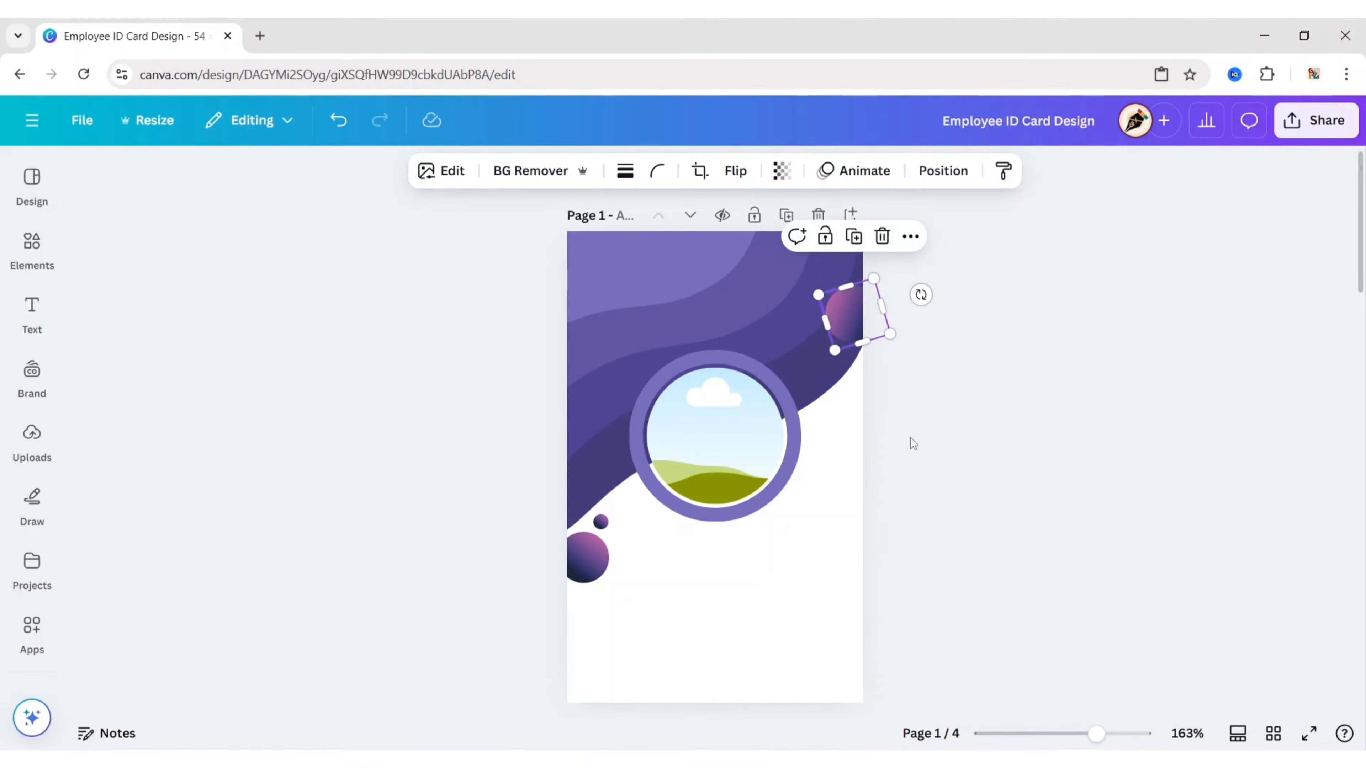
Step: Place a copy of the small gradient dot below the upper-right circle
{"action": "left_click", "coordinate": [910, 438]}
{"action": "left_click", "coordinate": [602, 521]}
{"action": "left_click", "coordinate": [602, 476]}
{"action": "left_click_drag", "start_coordinate": [642, 585], "coordinate": [838, 409]}
{"action": "left_click", "coordinate": [929, 335]}
Step: Add a circle copy in the bottom-right corner with a small dot beside it
{"action": "left_click", "coordinate": [850, 314]}
{"action": "left_click", "coordinate": [855, 238]}
{"action": "left_click_drag", "start_coordinate": [863, 328], "coordinate": [864, 655]}
{"action": "left_click", "coordinate": [927, 487]}
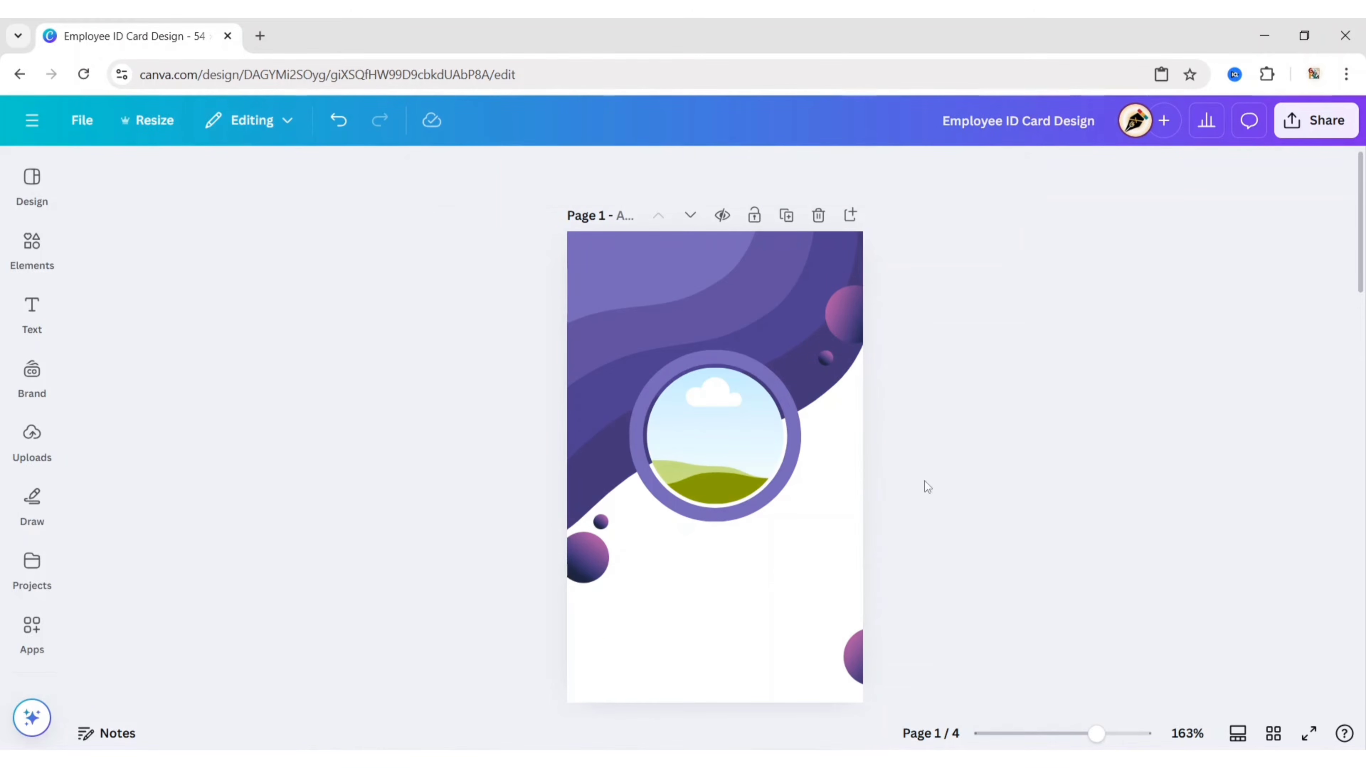
{"action": "left_click_drag", "start_coordinate": [829, 359], "coordinate": [841, 622]}
{"action": "left_click", "coordinate": [1006, 477]}
Step: Drop the first 'office lady' stock photo into the circle frame
{"action": "scroll", "coordinate": [30, 517], "scroll_direction": "down", "scroll_amount": 3}
{"action": "left_click", "coordinate": [30, 511]}
{"action": "left_click", "coordinate": [31, 438]}
{"action": "left_click", "coordinate": [179, 171]}
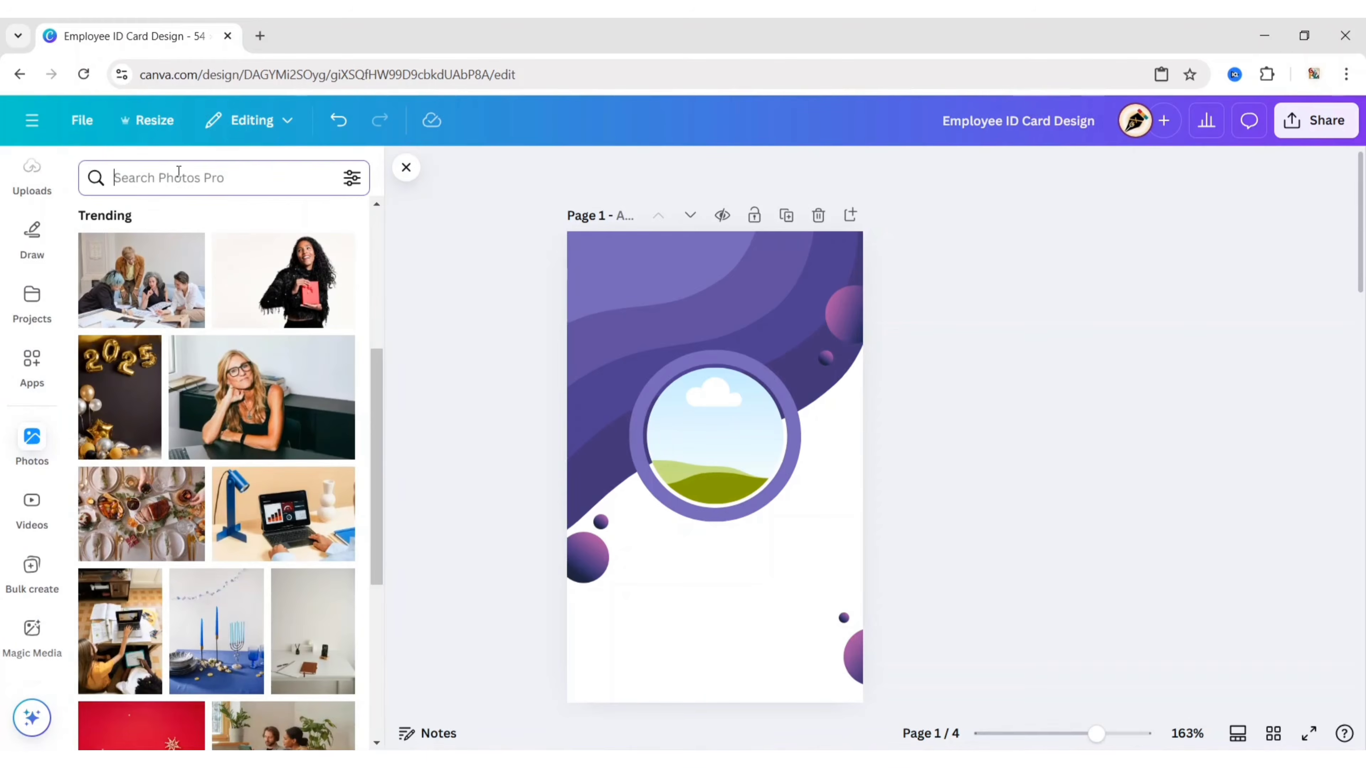
{"action": "type", "text": "office"}
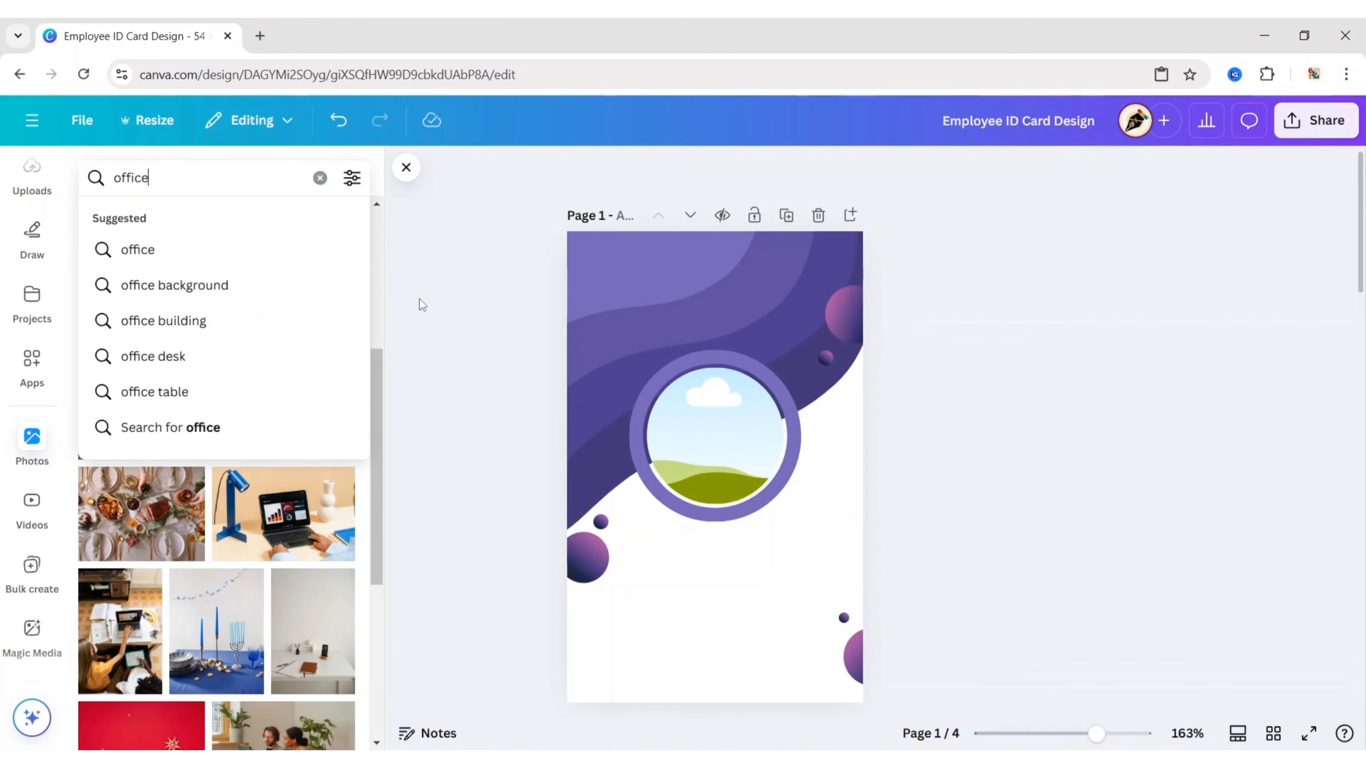
{"action": "type", "text": " lady"}
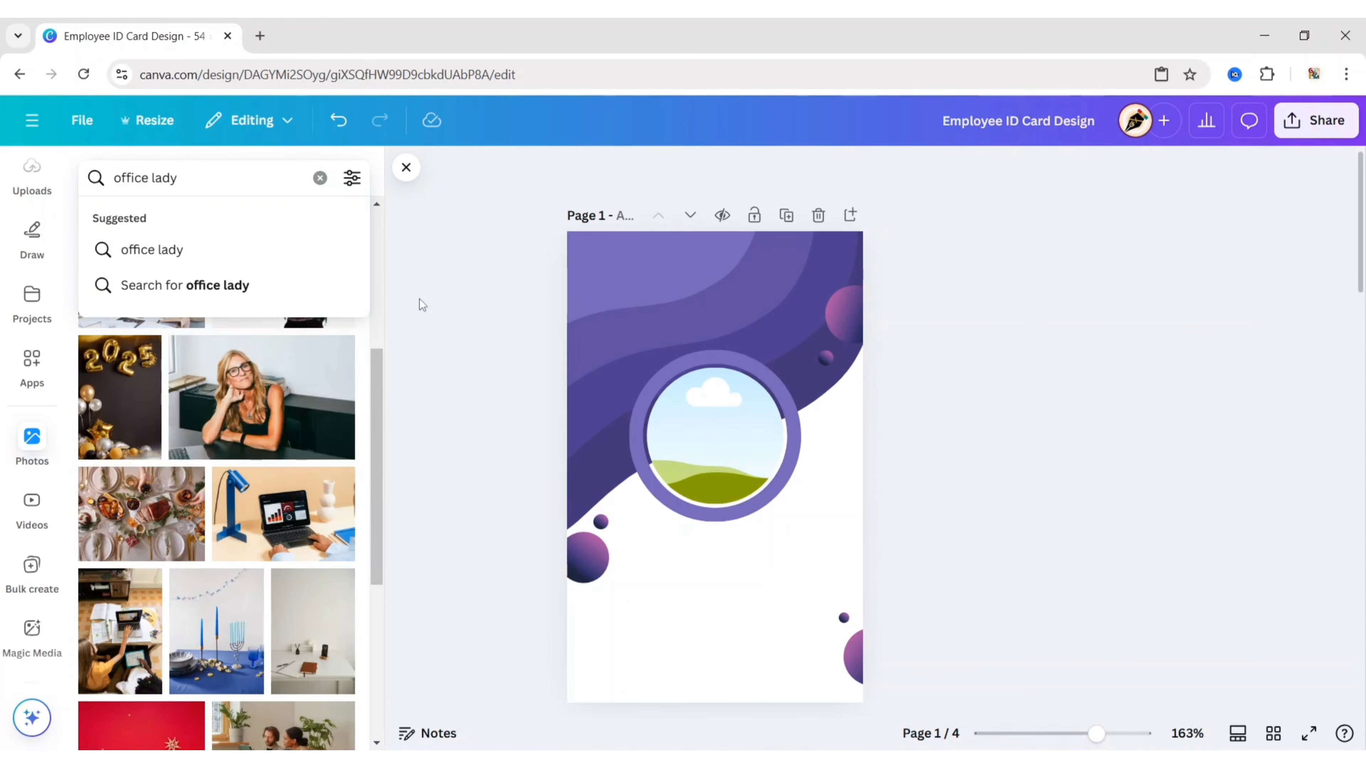
{"action": "key", "text": "Return"}
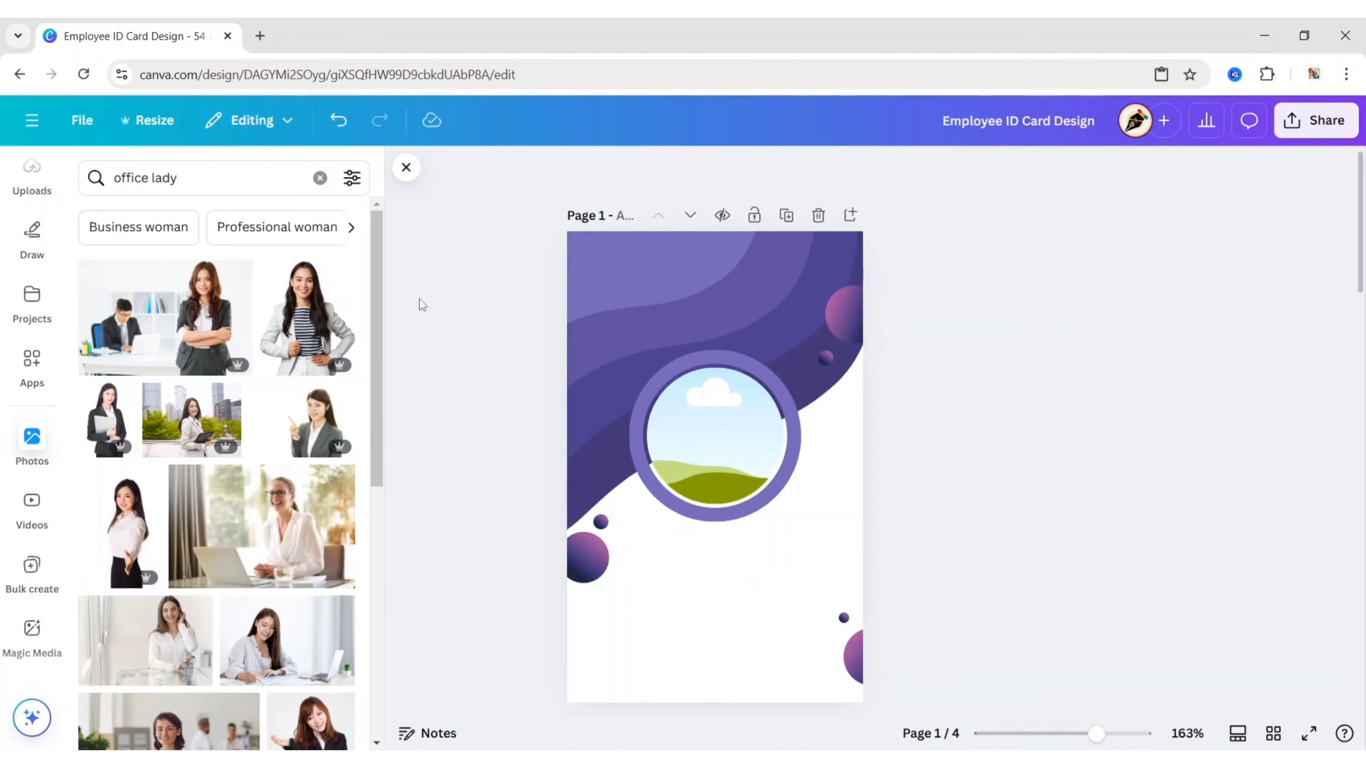
{"action": "left_click_drag", "start_coordinate": [172, 309], "coordinate": [659, 433]}
{"action": "left_click", "coordinate": [406, 167]}
Step: Crop the framed photo larger so the woman's face and shoulders are centred
{"action": "left_click", "coordinate": [735, 456]}
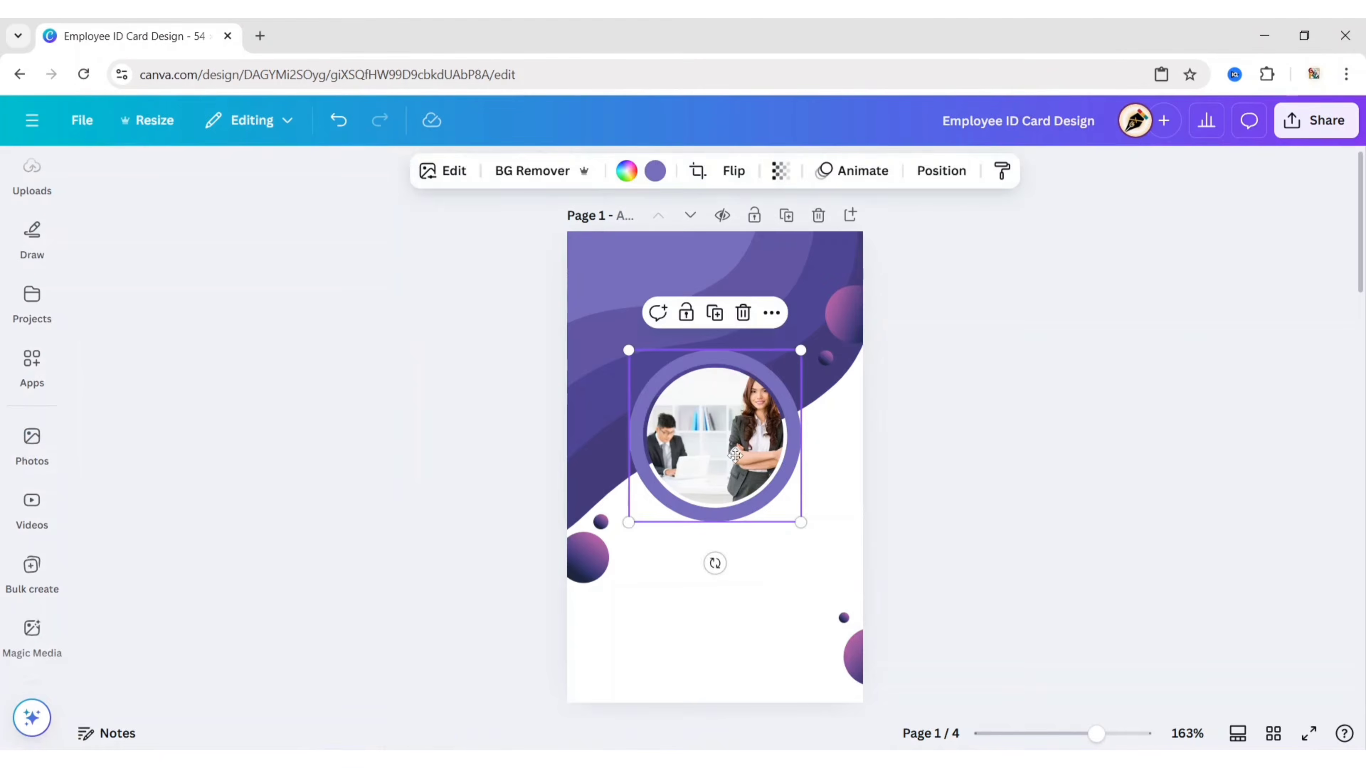
{"action": "double_click", "coordinate": [736, 456]}
{"action": "left_click_drag", "start_coordinate": [610, 503], "coordinate": [426, 628]}
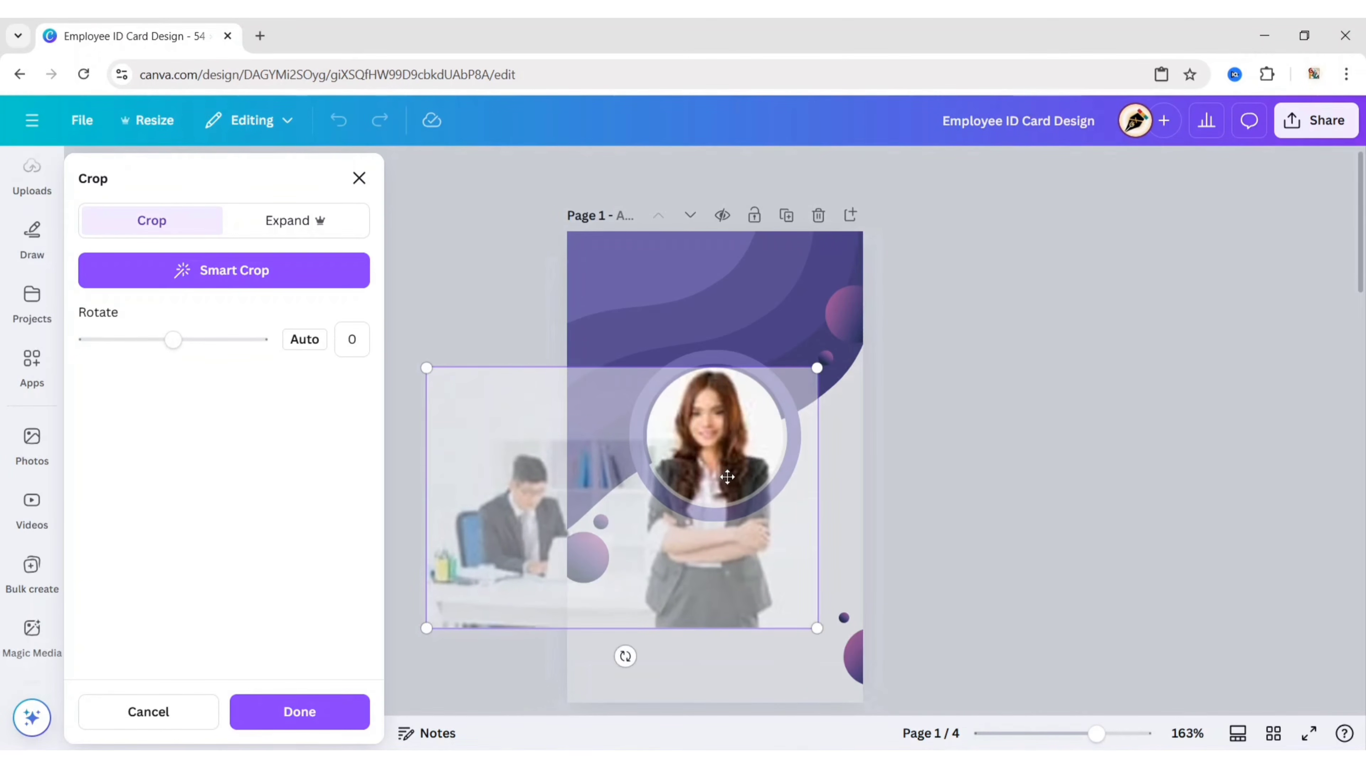
{"action": "left_click_drag", "start_coordinate": [727, 476], "coordinate": [734, 478]}
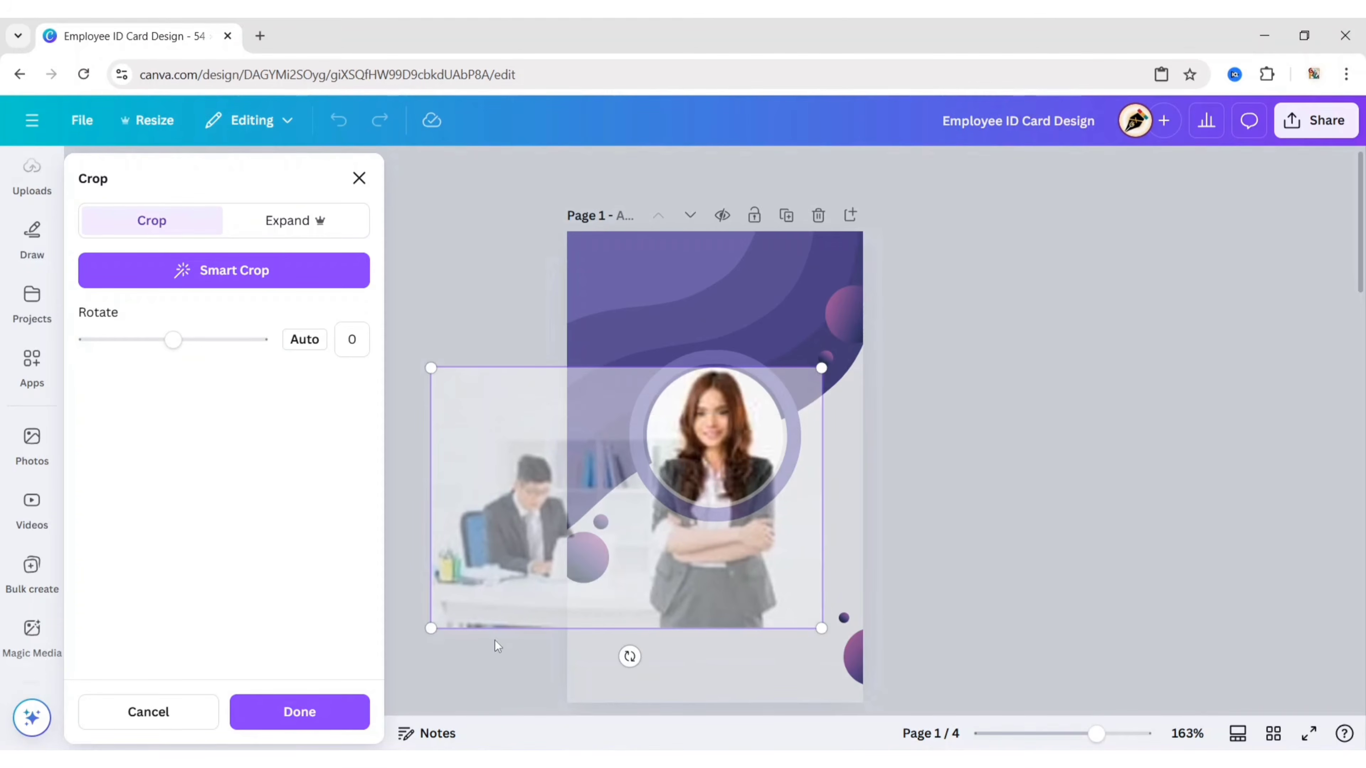
{"action": "left_click", "coordinate": [479, 682]}
{"action": "left_click", "coordinate": [480, 635]}
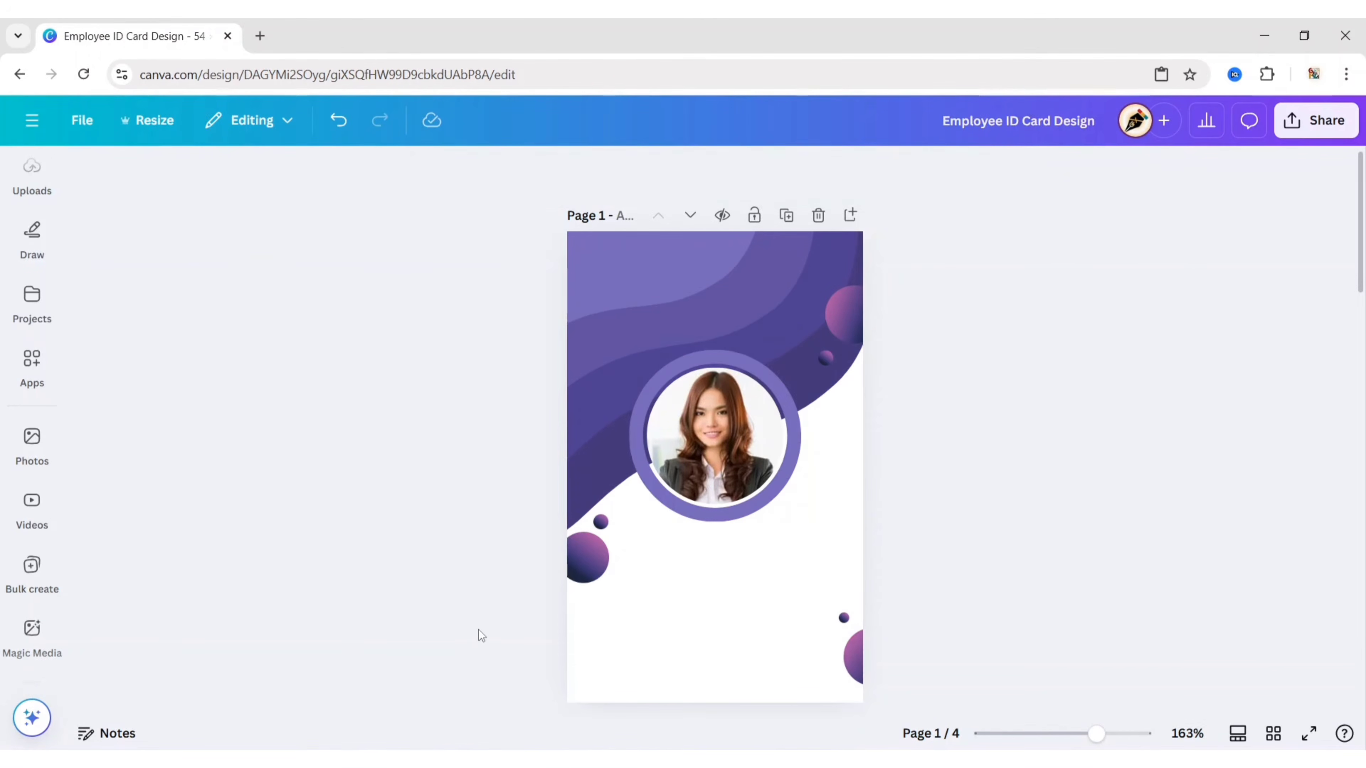
Step: Add the employee's full name as a subheading in Anton size 12, centred below the photo
{"action": "left_click", "coordinate": [35, 312]}
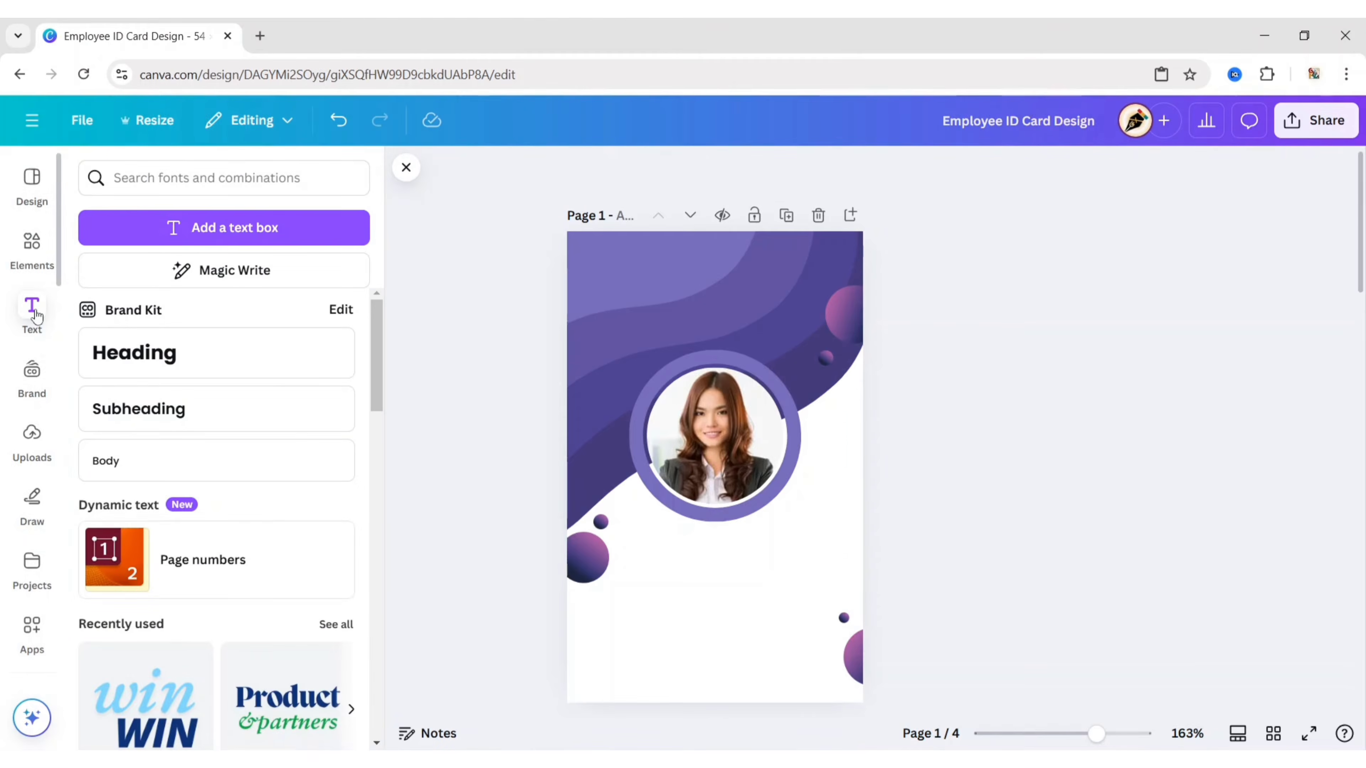
{"action": "left_click", "coordinate": [247, 414]}
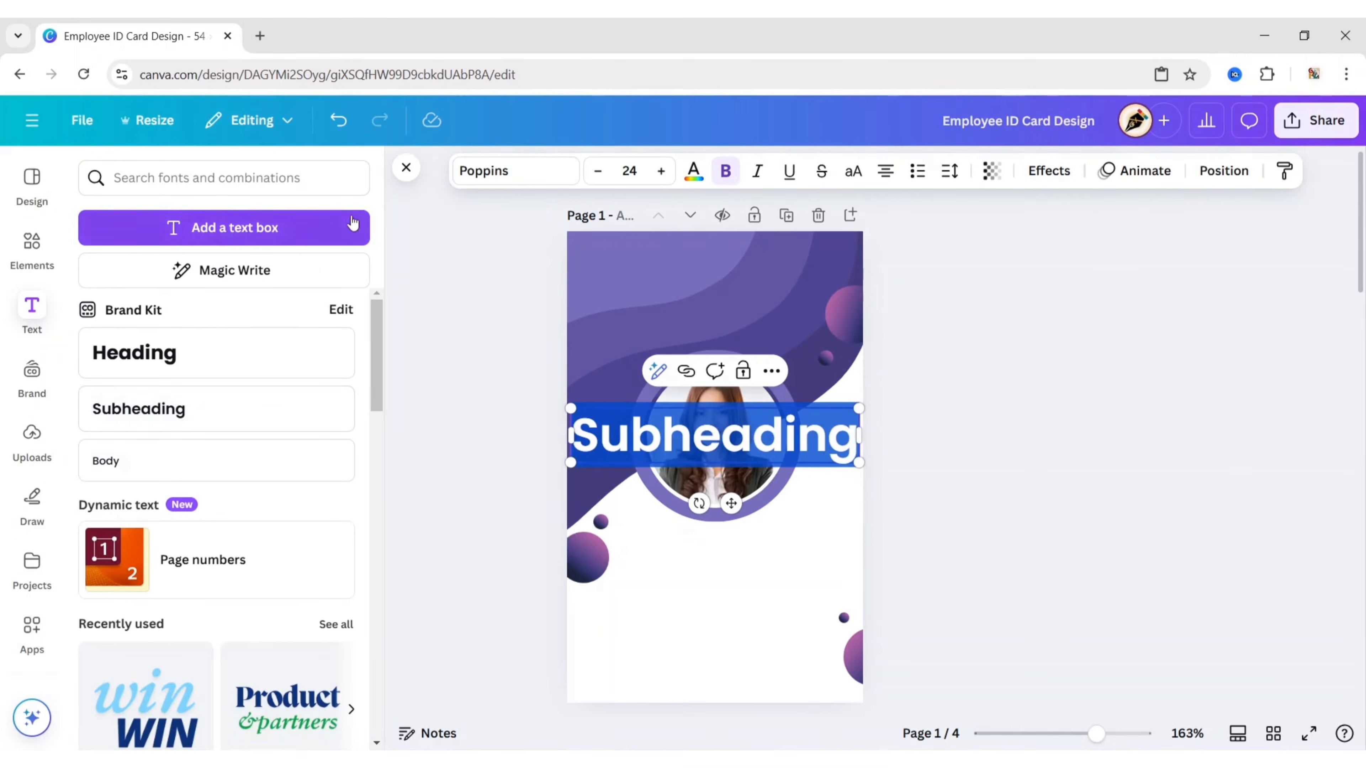
{"action": "left_click", "coordinate": [406, 168]}
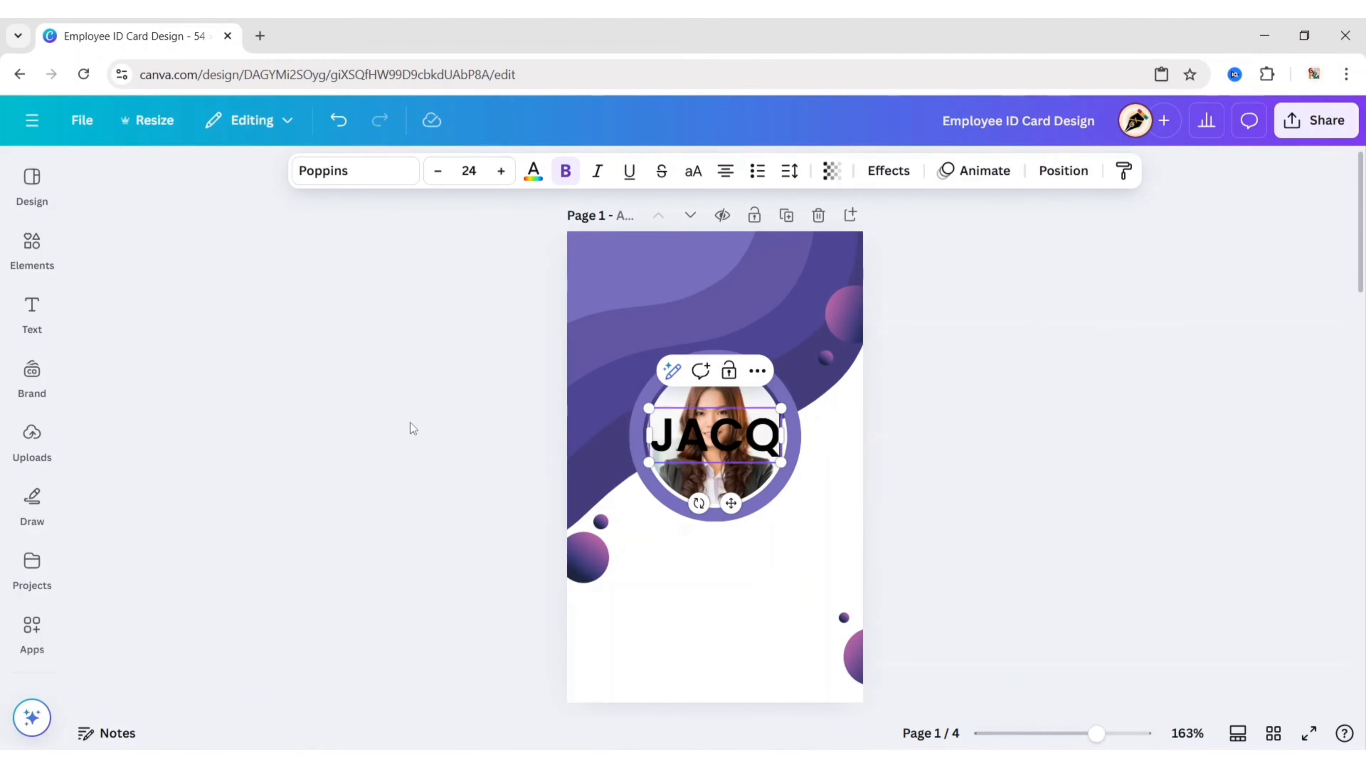
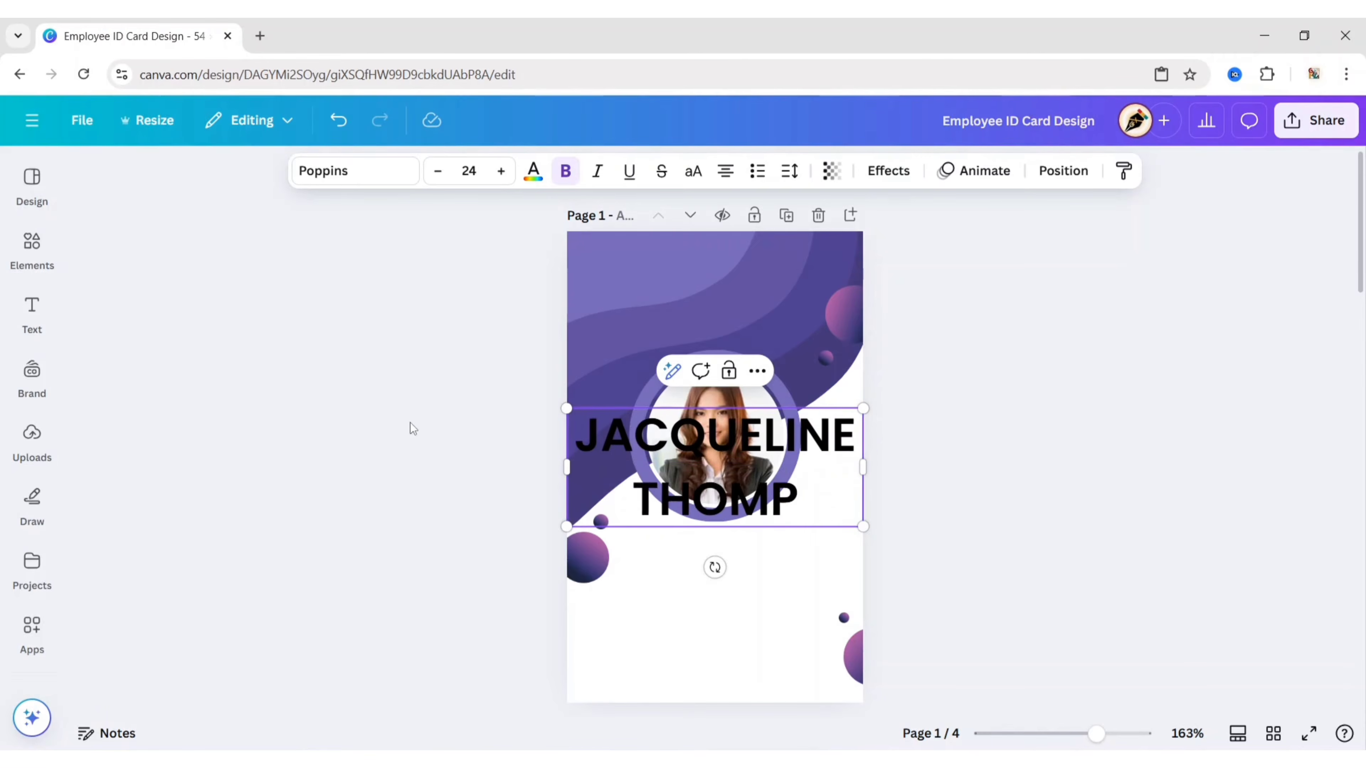
{"action": "left_click", "coordinate": [365, 172]}
{"action": "left_click", "coordinate": [250, 386]}
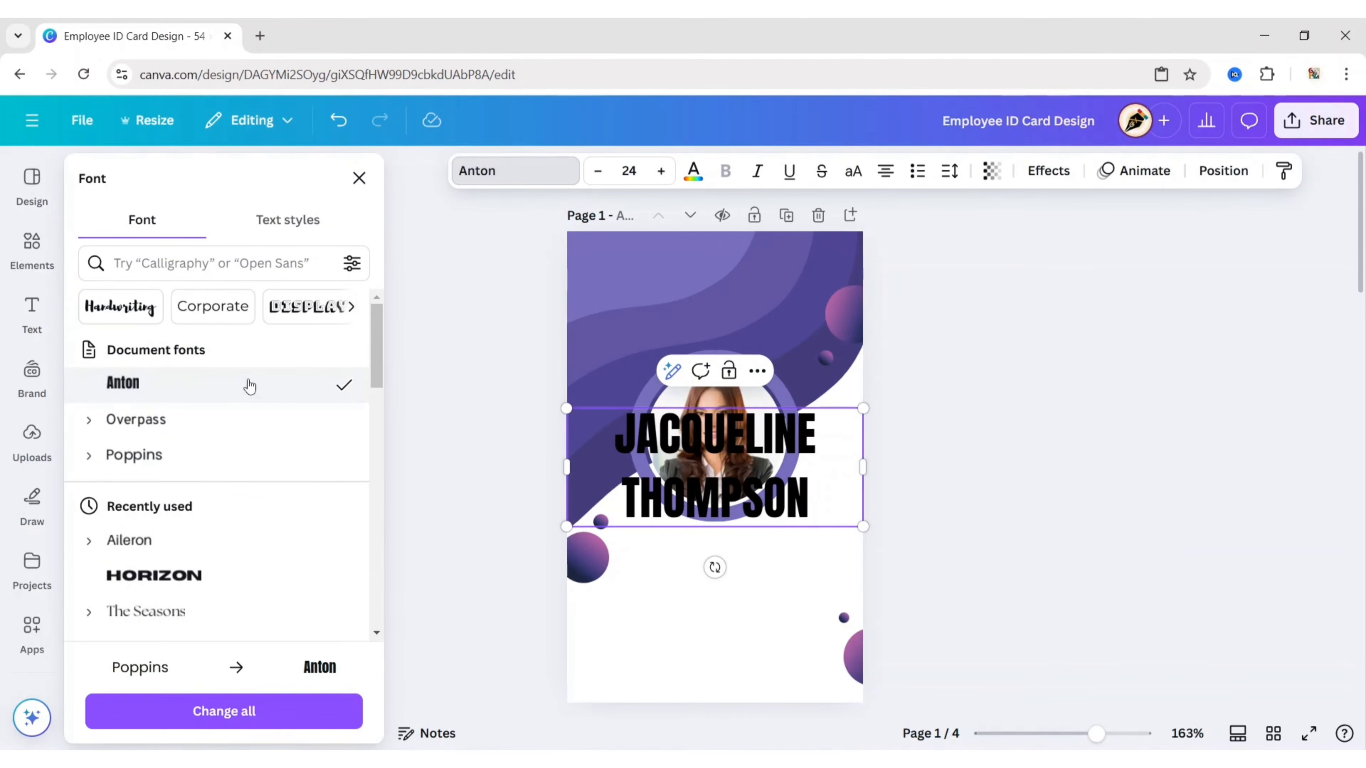
{"action": "left_click", "coordinate": [359, 178]}
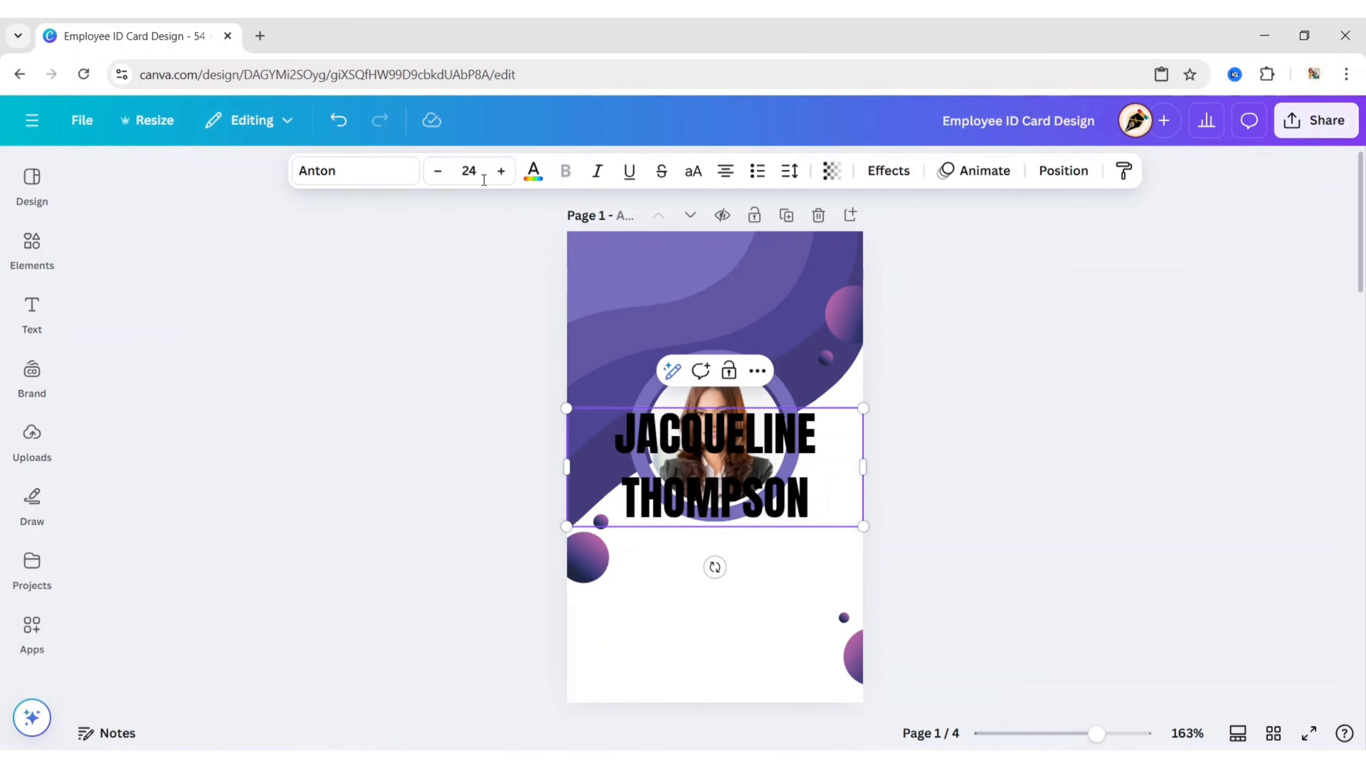
{"action": "left_click", "coordinate": [473, 172]}
{"action": "type", "text": "12"}
{"action": "left_click", "coordinate": [358, 309]}
{"action": "left_click", "coordinate": [702, 429]}
{"action": "left_click_drag", "start_coordinate": [702, 430], "coordinate": [697, 576]}
{"action": "left_click", "coordinate": [516, 521]}
Step: Duplicate the name as 'ACCOUNTANT' in Overpass Regular size 10, centred under the name
{"action": "left_click", "coordinate": [719, 544]}
{"action": "key", "text": "ctrl+d"}
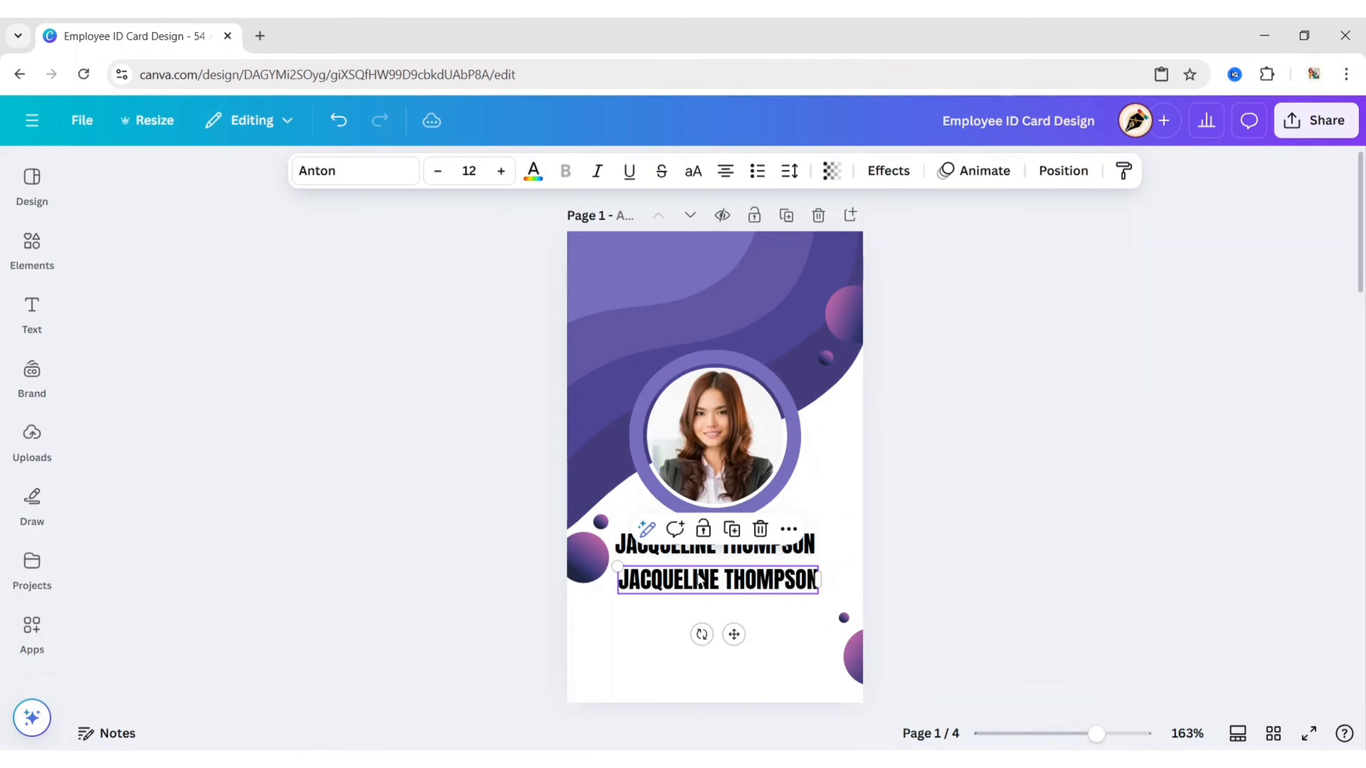
{"action": "double_click", "coordinate": [699, 579]}
{"action": "type", "text": "ACCOUNTANT"}
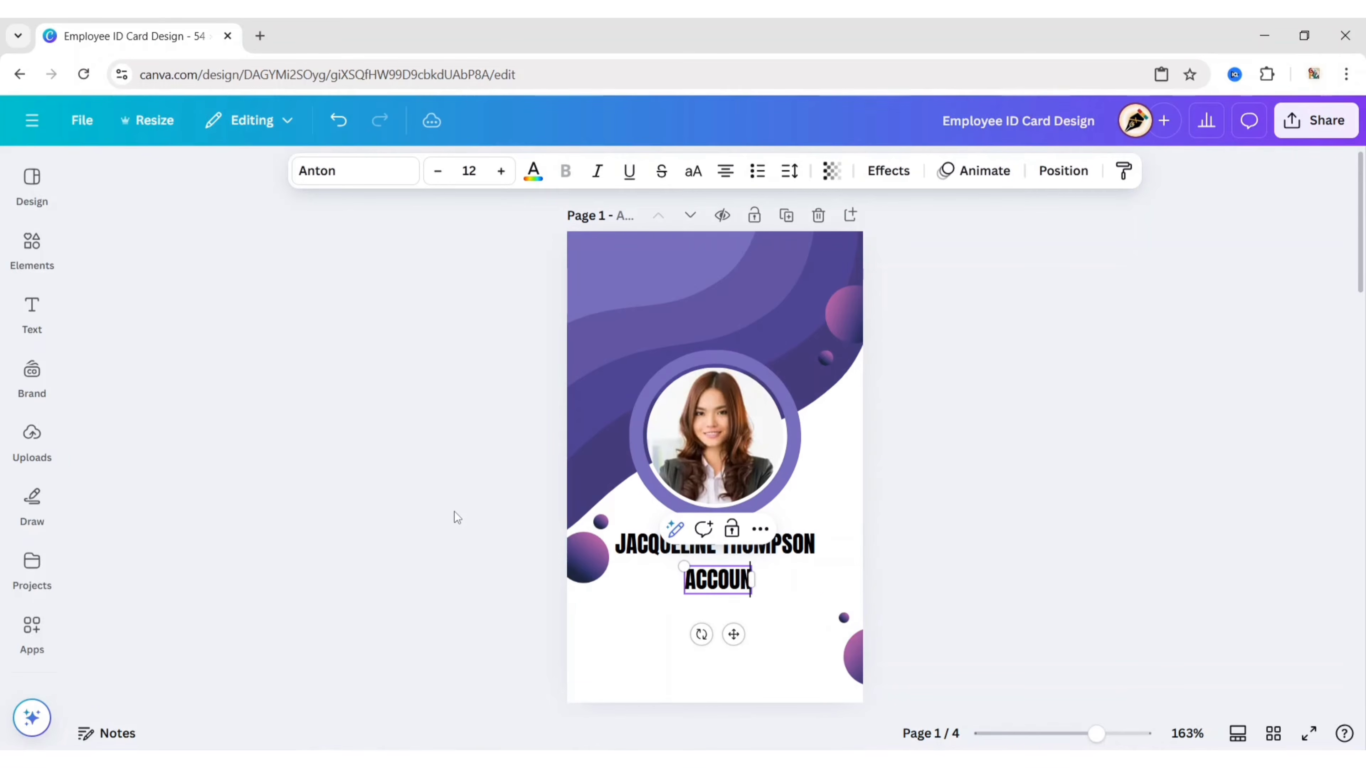
{"action": "left_click", "coordinate": [341, 172]}
{"action": "left_click", "coordinate": [152, 423]}
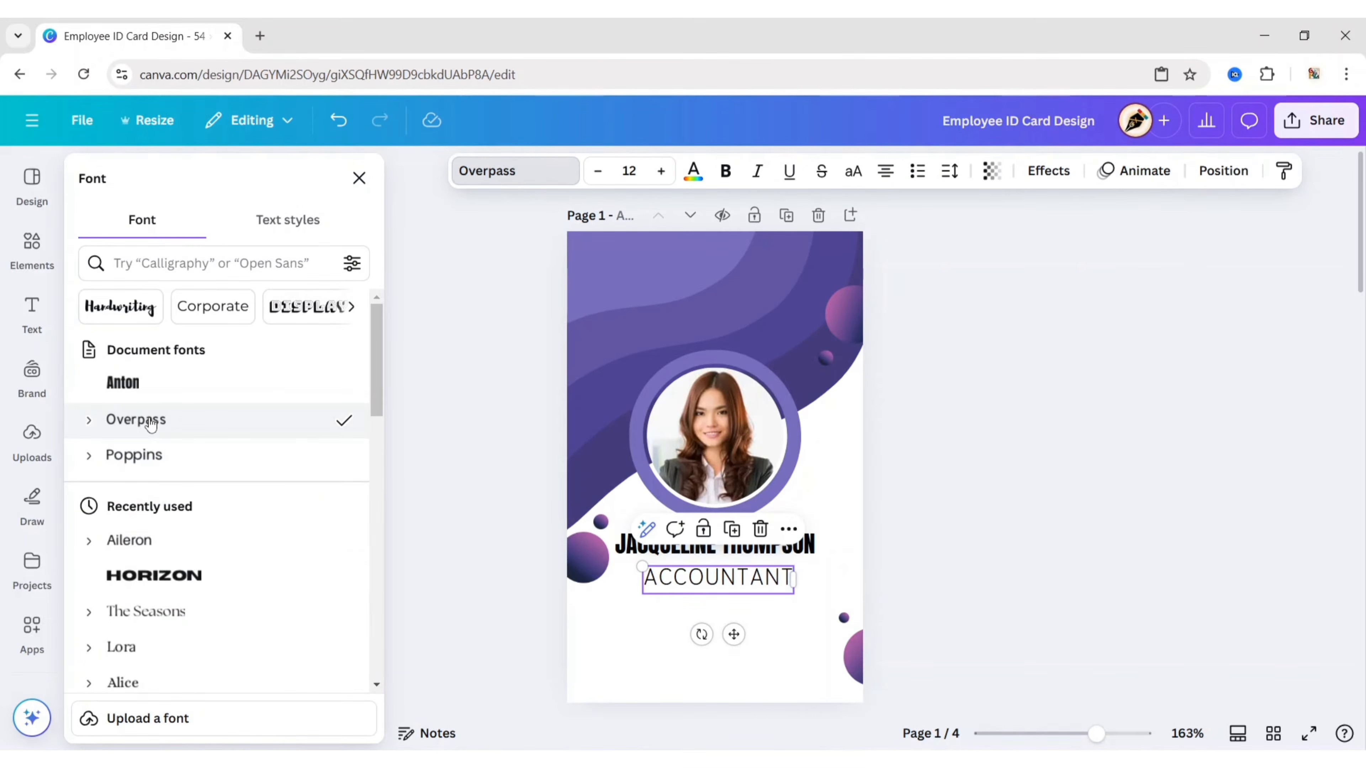
{"action": "left_click", "coordinate": [103, 430]}
{"action": "left_click", "coordinate": [207, 562]}
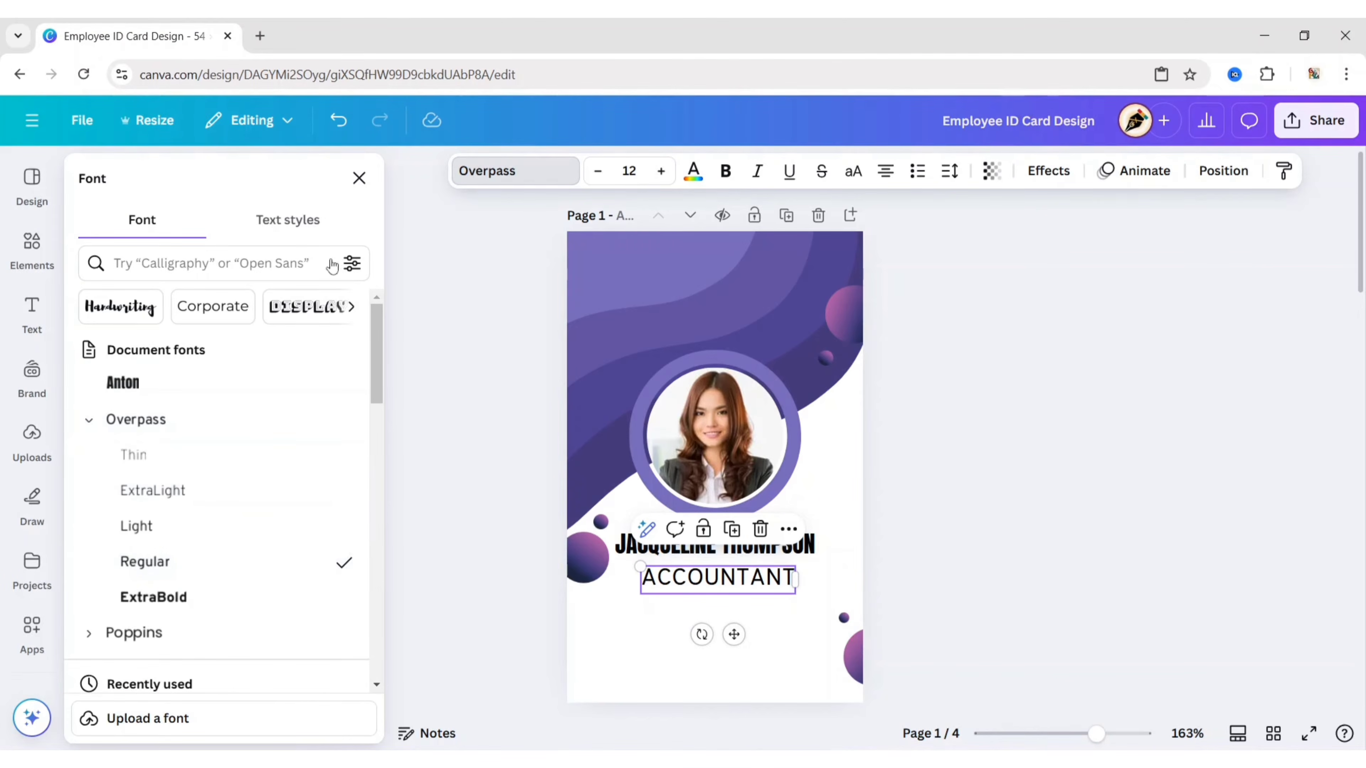
{"action": "left_click", "coordinate": [359, 177]}
{"action": "left_click", "coordinate": [468, 170]}
{"action": "left_click", "coordinate": [445, 287]}
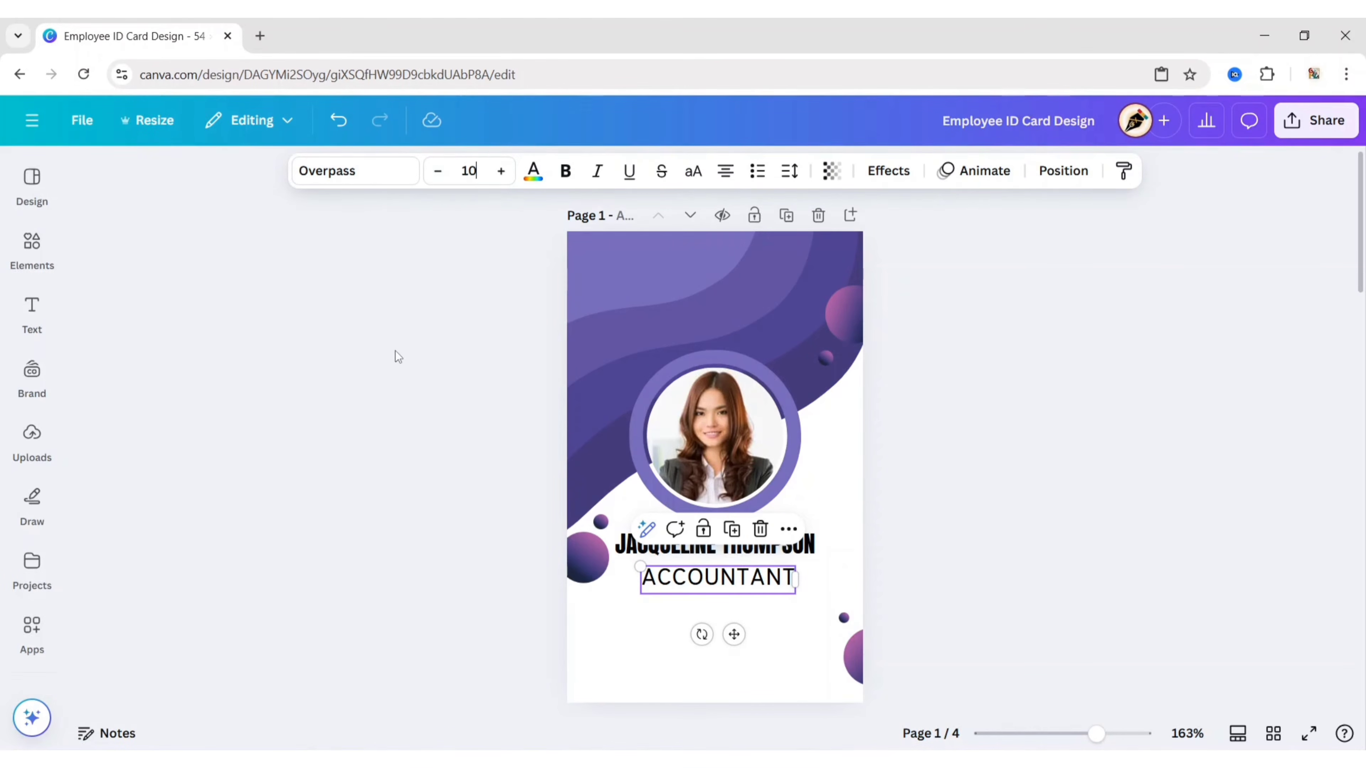
{"action": "left_click", "coordinate": [395, 350]}
{"action": "left_click", "coordinate": [756, 588]}
{"action": "left_click_drag", "start_coordinate": [732, 632], "coordinate": [728, 627]}
{"action": "left_click", "coordinate": [526, 593]}
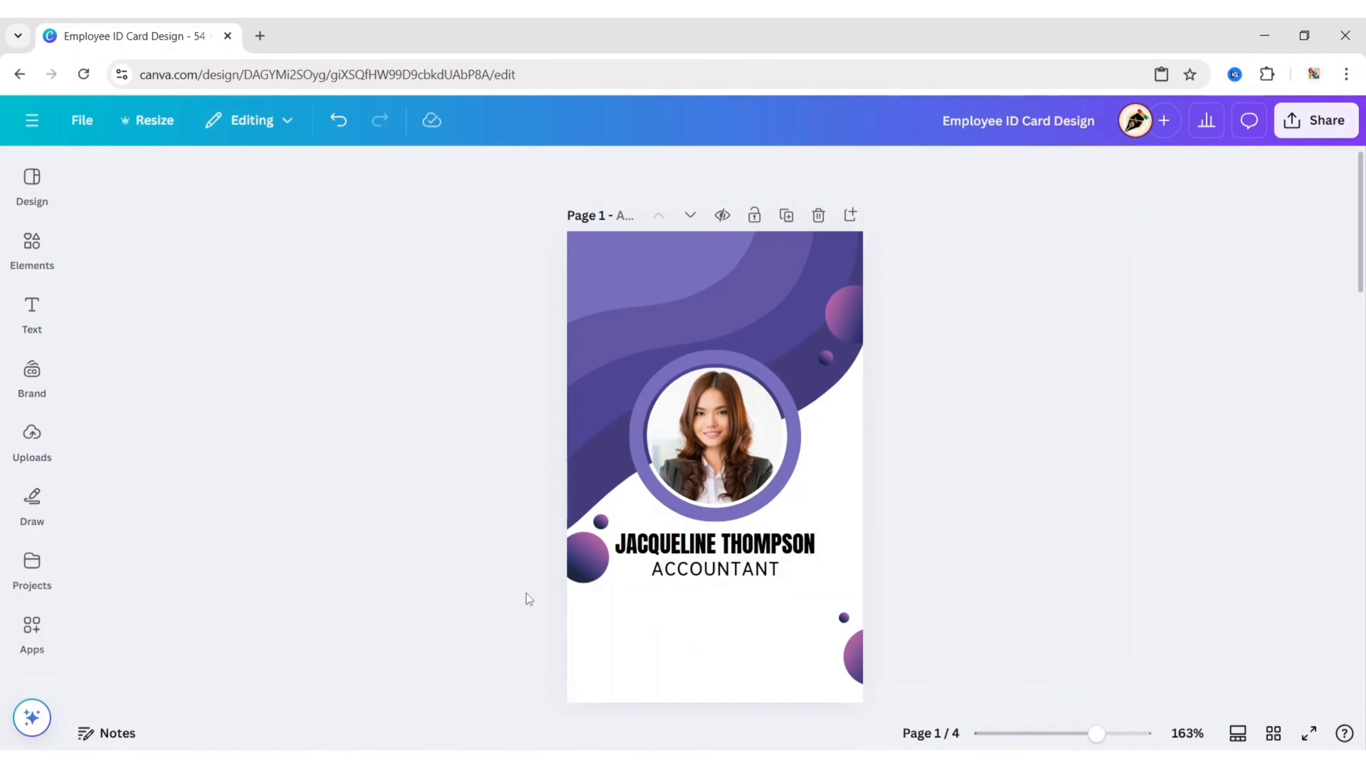
Step: Add an 'ID' label in Overpass ExtraBold size 5 at the left under ACCOUNTANT
{"action": "left_click", "coordinate": [33, 317]}
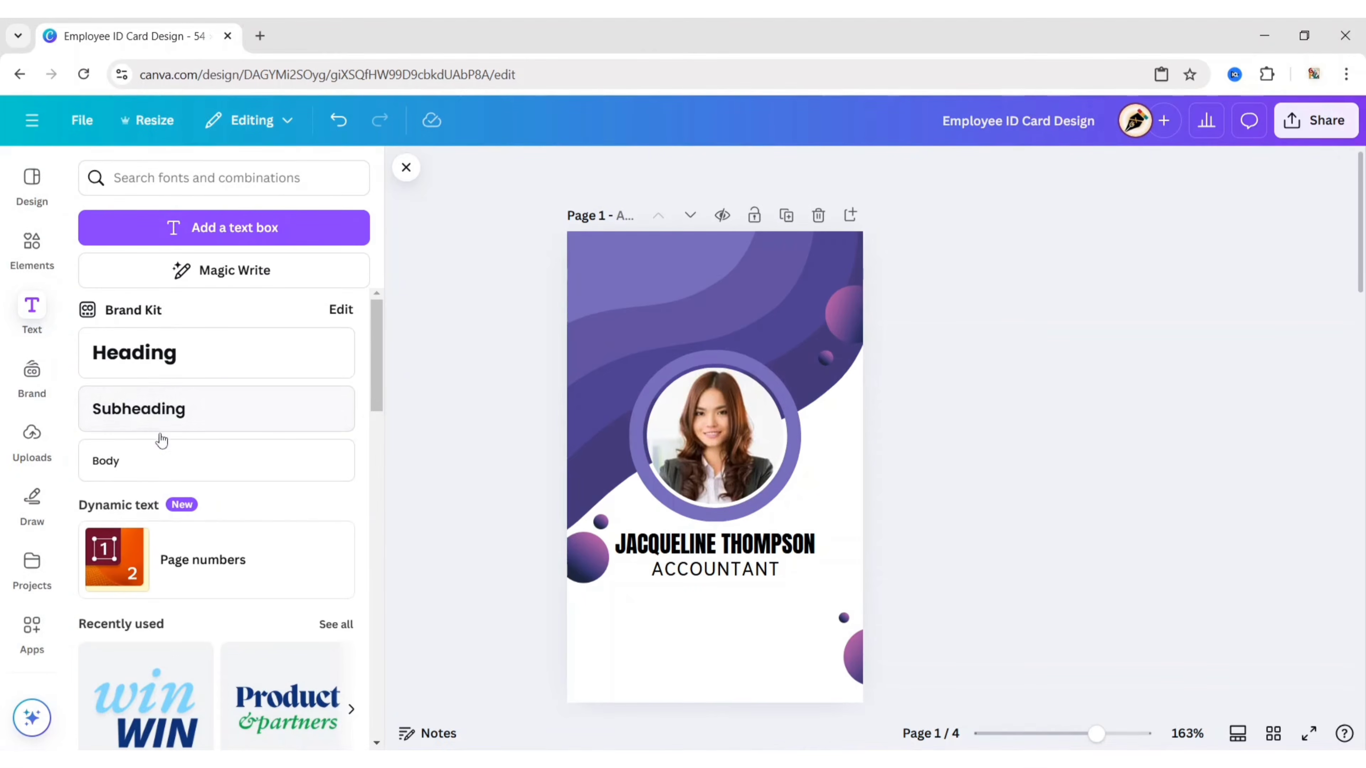
{"action": "left_click", "coordinate": [197, 412]}
{"action": "left_click", "coordinate": [406, 167]}
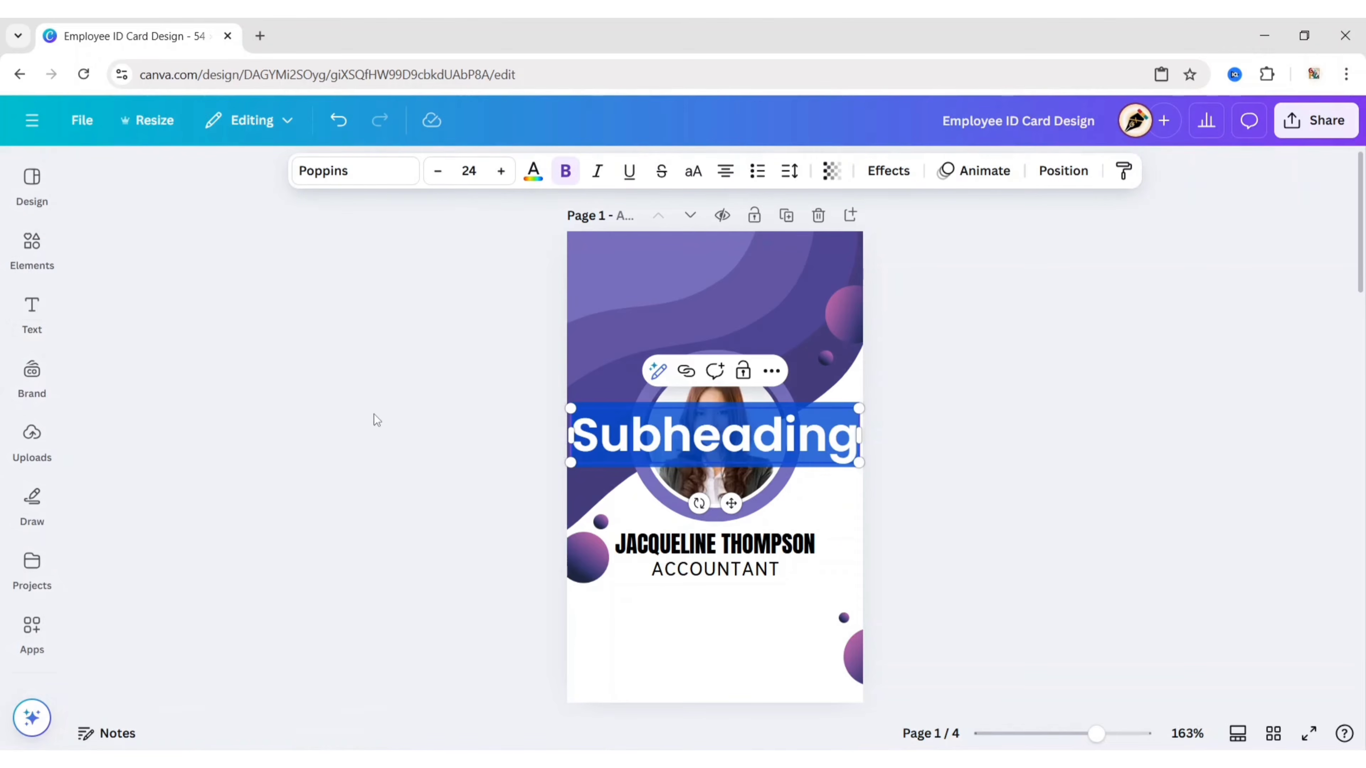
{"action": "key", "text": "BackSpace"}
{"action": "type", "text": "ID"}
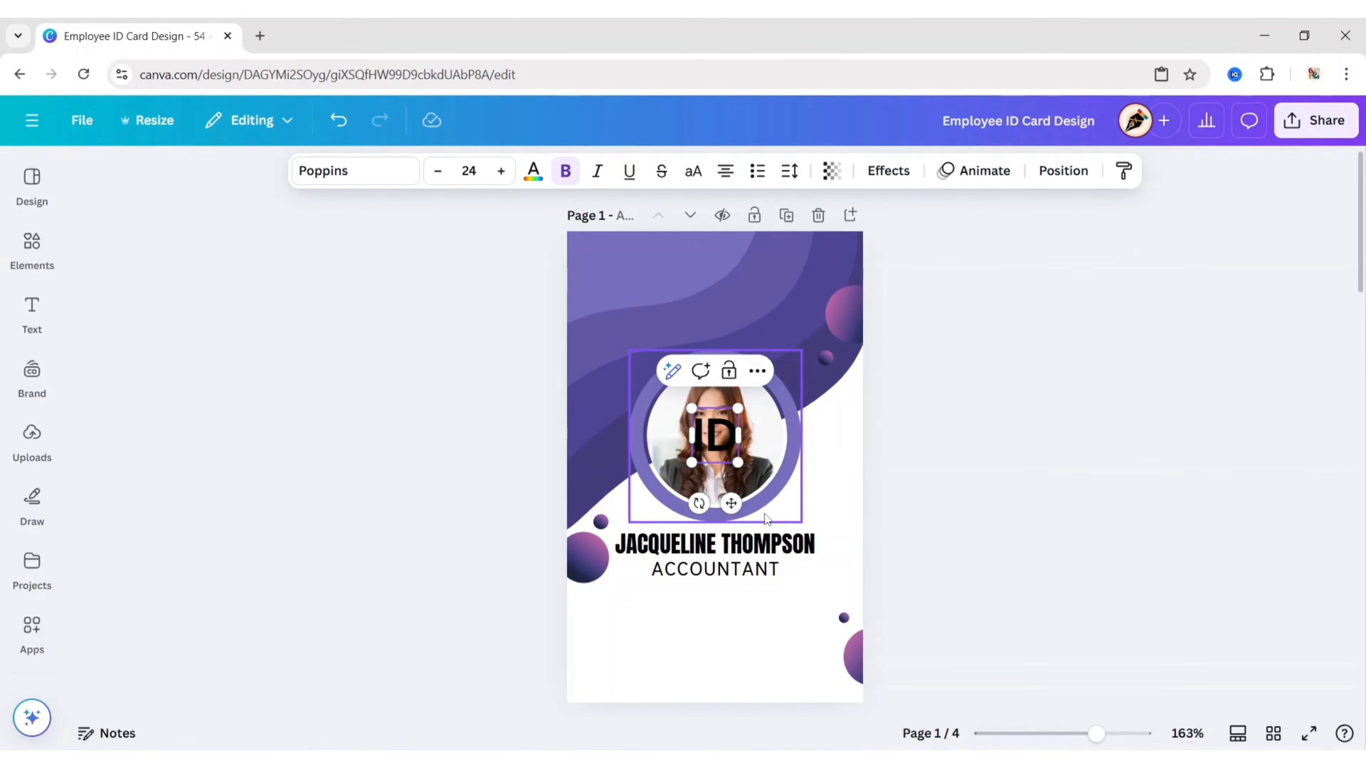
{"action": "left_click_drag", "start_coordinate": [731, 503], "coordinate": [647, 687]}
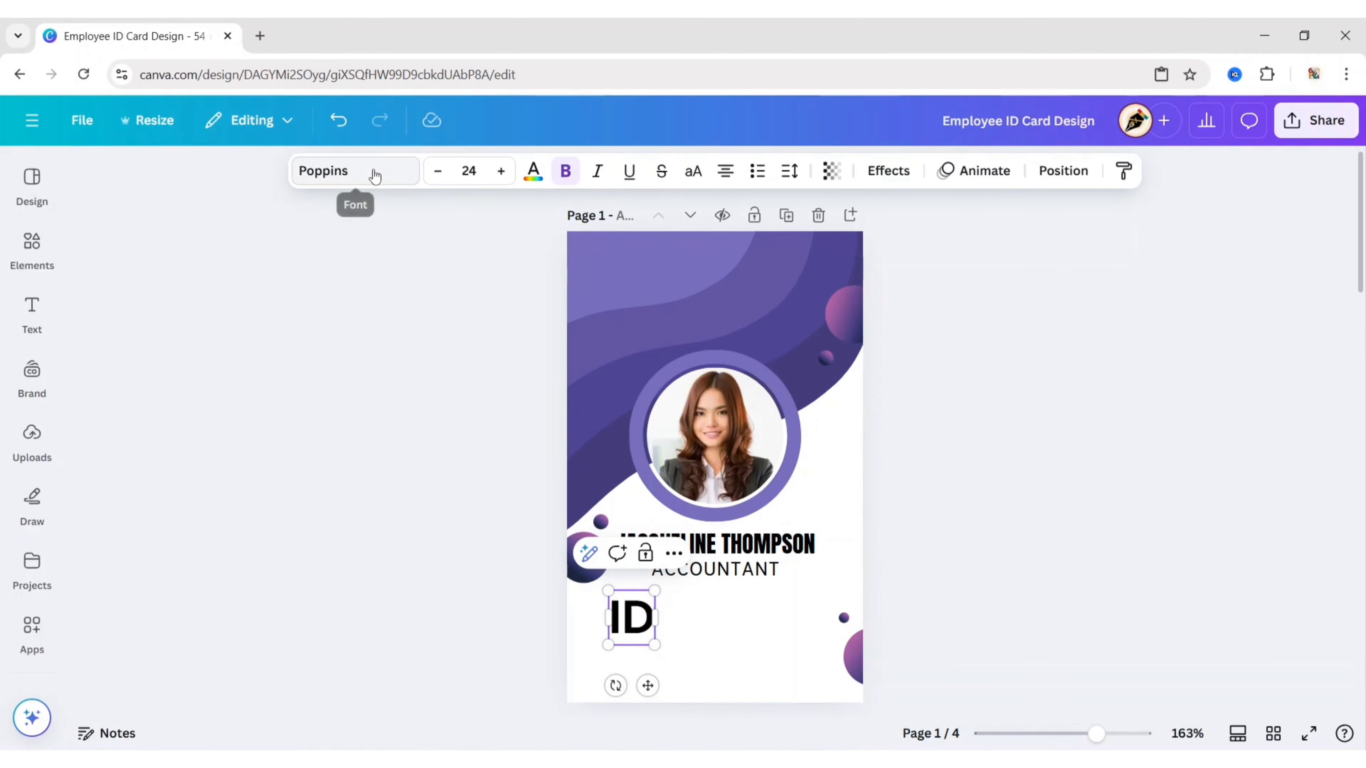
{"action": "left_click", "coordinate": [375, 172]}
{"action": "left_click", "coordinate": [172, 425]}
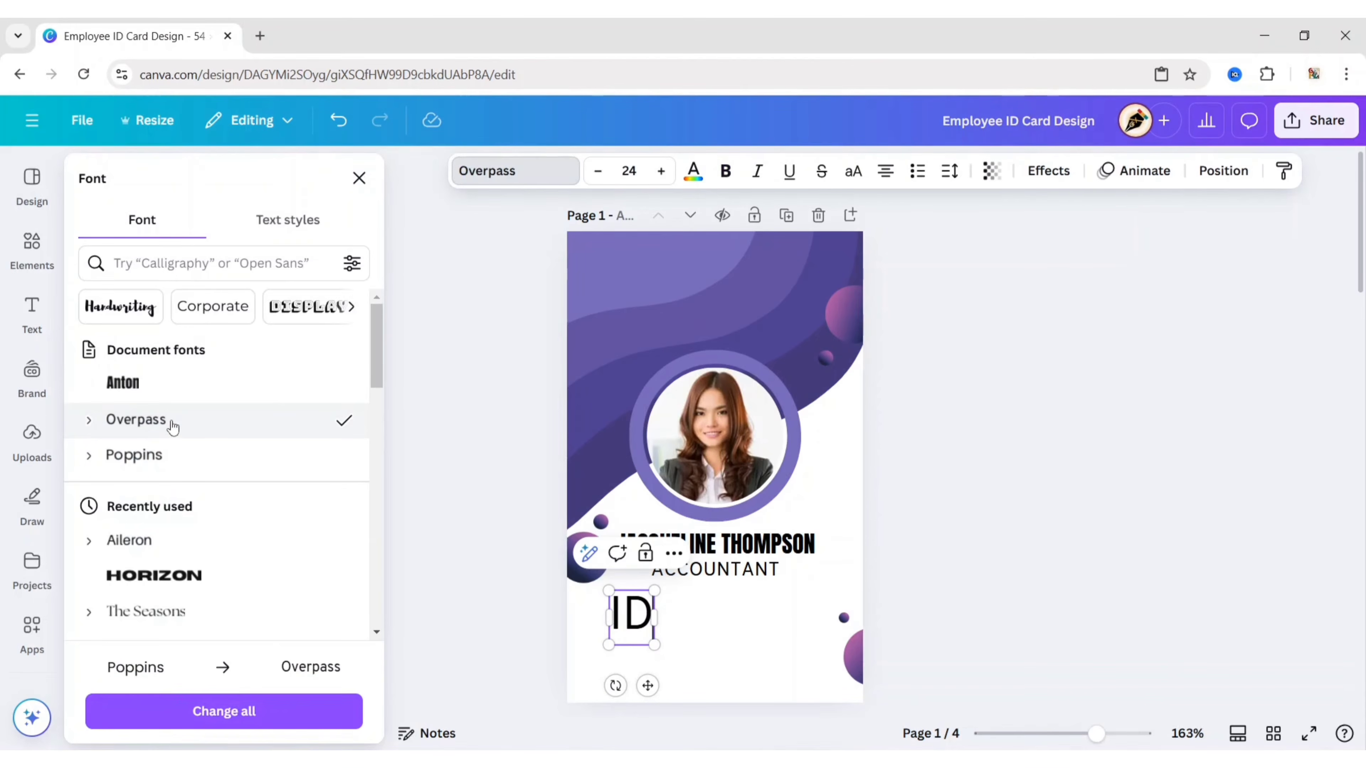
{"action": "left_click", "coordinate": [90, 422]}
{"action": "left_click", "coordinate": [205, 600]}
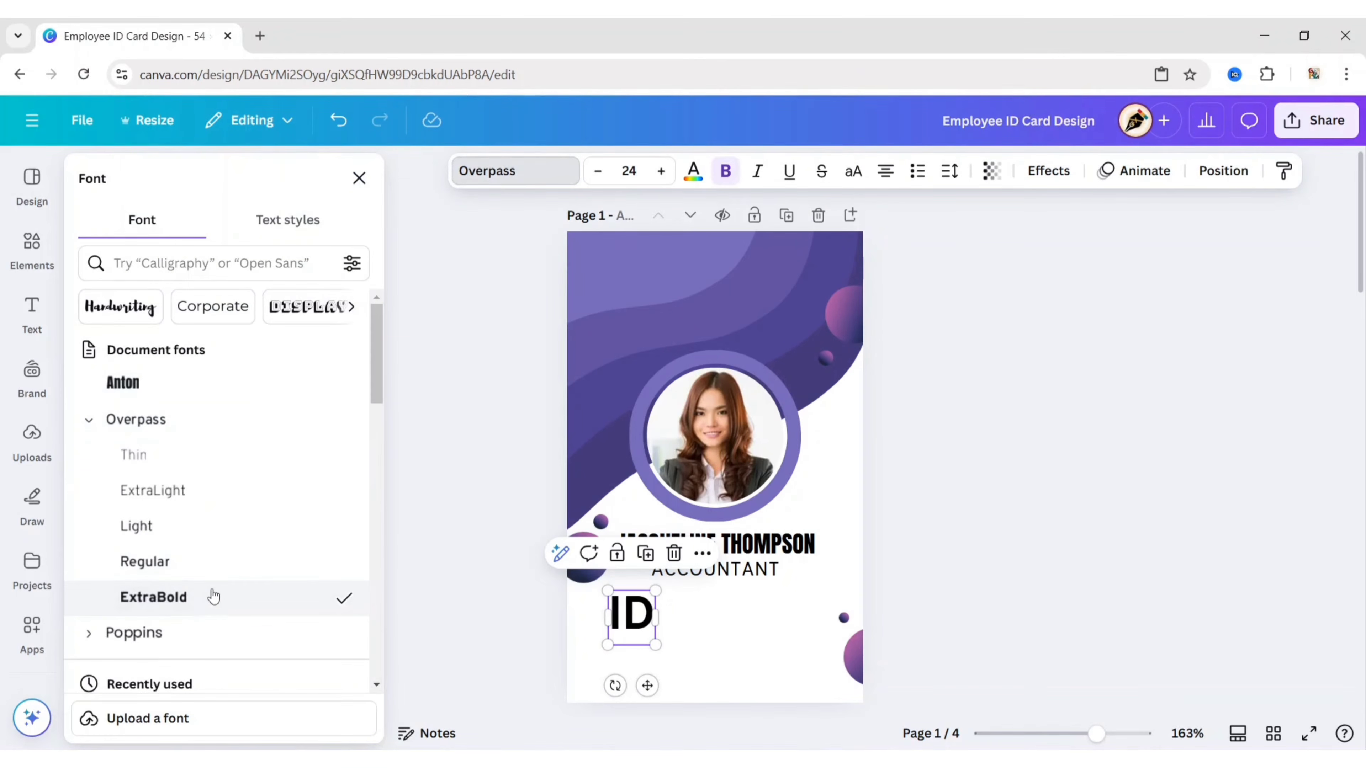
{"action": "left_click", "coordinate": [358, 178]}
{"action": "left_click", "coordinate": [469, 171]}
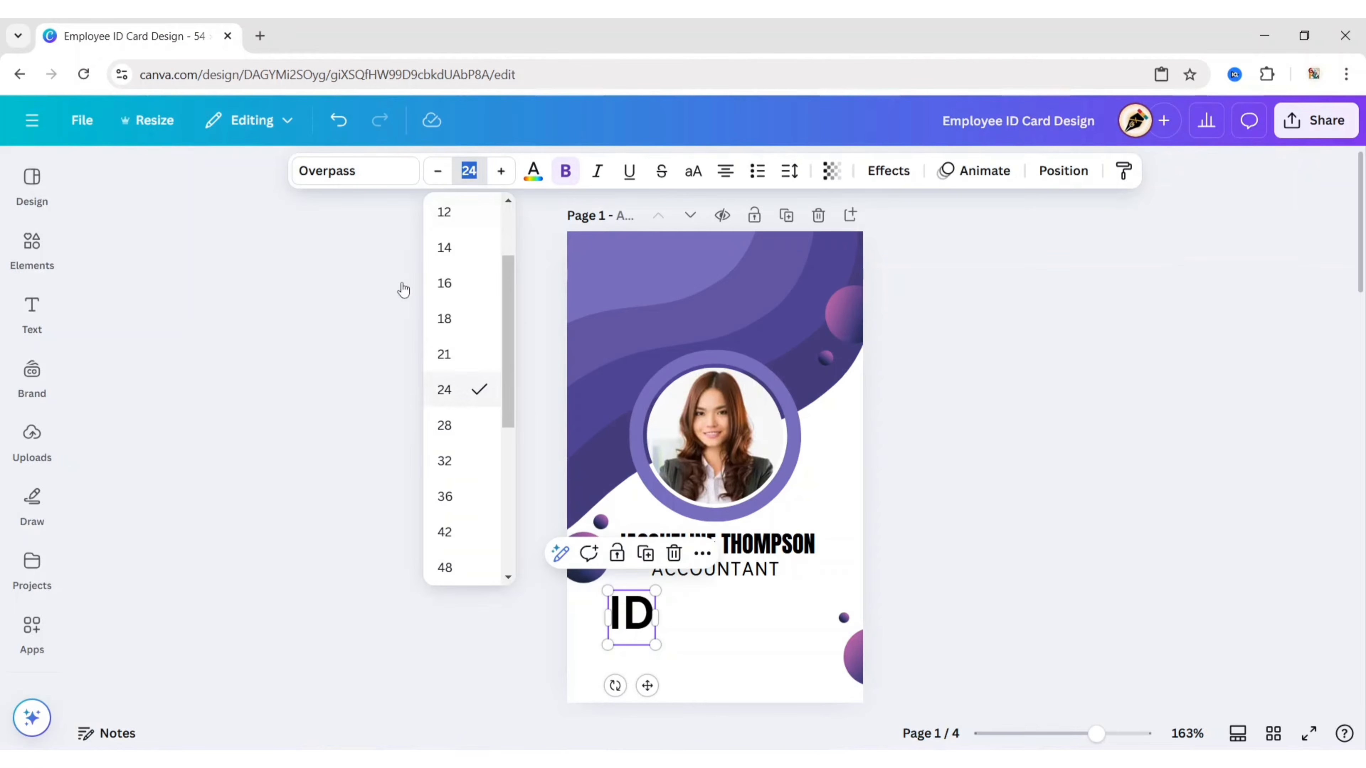
{"action": "type", "text": "5"}
{"action": "left_click", "coordinate": [473, 537]}
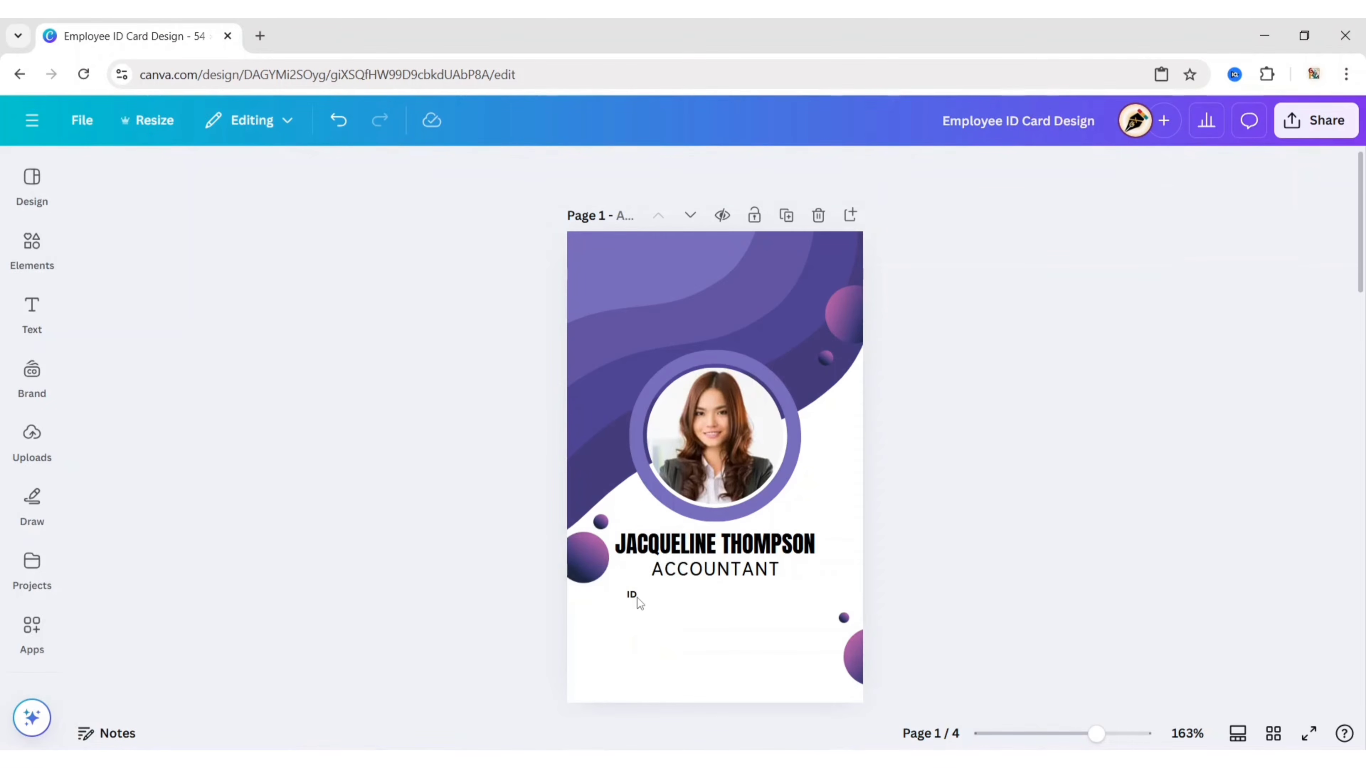
{"action": "left_click", "coordinate": [637, 598]}
{"action": "left_click", "coordinate": [633, 595]}
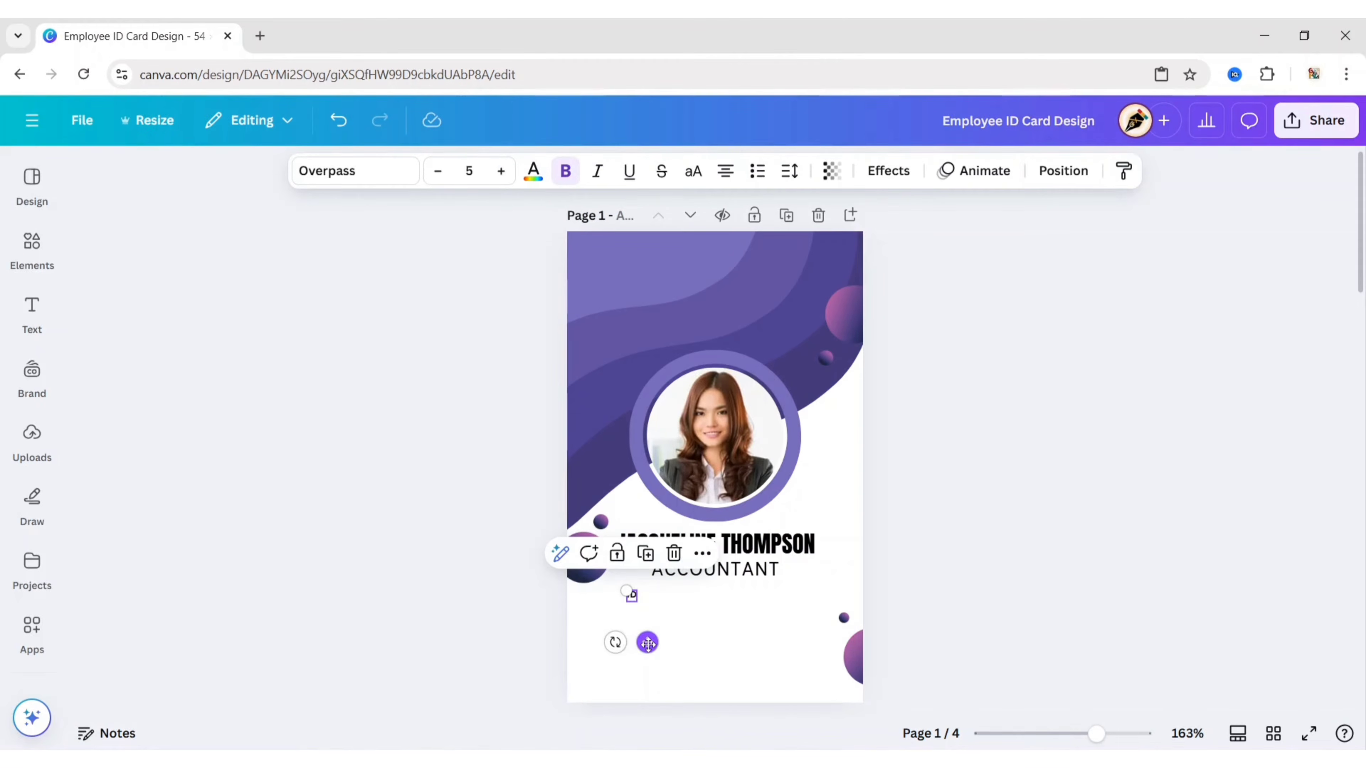
{"action": "left_click_drag", "start_coordinate": [647, 643], "coordinate": [628, 675]}
Step: Duplicate the label into 'Phone' and 'Email' labels stacked beneath 'ID'
{"action": "left_click", "coordinate": [629, 566]}
{"action": "double_click", "coordinate": [617, 632]}
{"action": "type", "text": "Phon"}
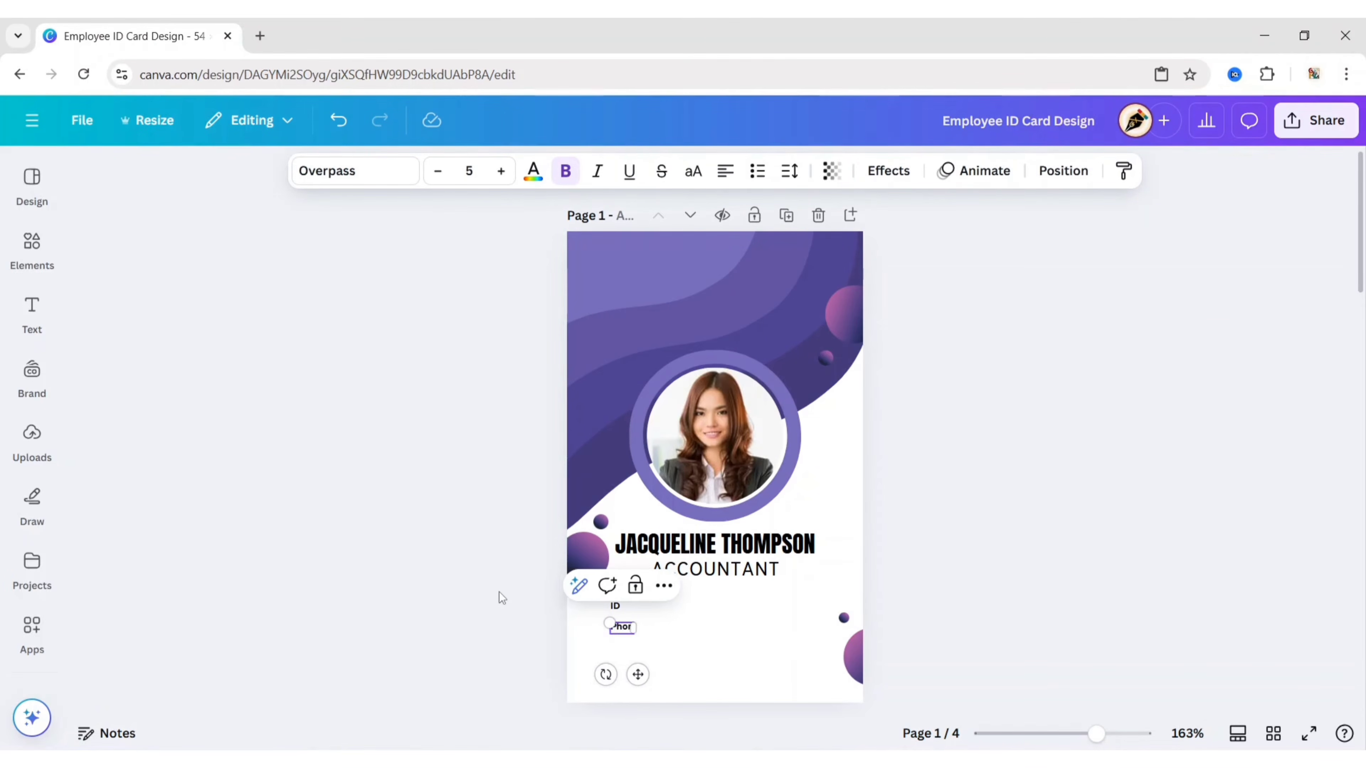
{"action": "type", "text": "e"}
{"action": "left_click", "coordinate": [549, 621]}
{"action": "left_click", "coordinate": [624, 627]}
{"action": "left_click", "coordinate": [639, 586]}
{"action": "left_click_drag", "start_coordinate": [662, 698], "coordinate": [643, 693]}
{"action": "key", "text": "Return"}
{"action": "type", "text": "Emai"}
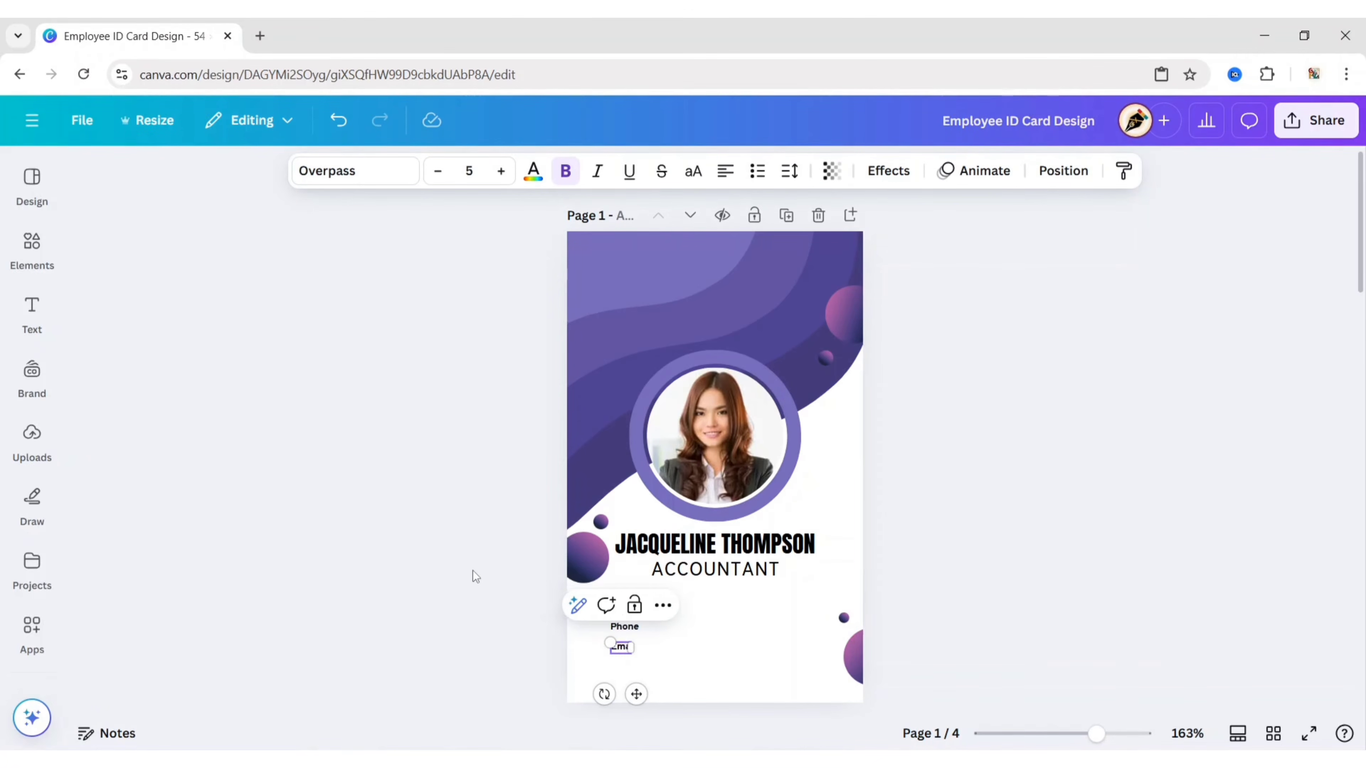
{"action": "type", "text": "l"}
{"action": "left_click", "coordinate": [472, 570]}
Step: Space the ID, Phone and Email labels evenly, left-align them and nudge the stack into place
{"action": "left_click", "coordinate": [616, 608]}
{"action": "left_click", "coordinate": [624, 628], "text": "shift"}
{"action": "left_click", "coordinate": [624, 647], "text": "shift"}
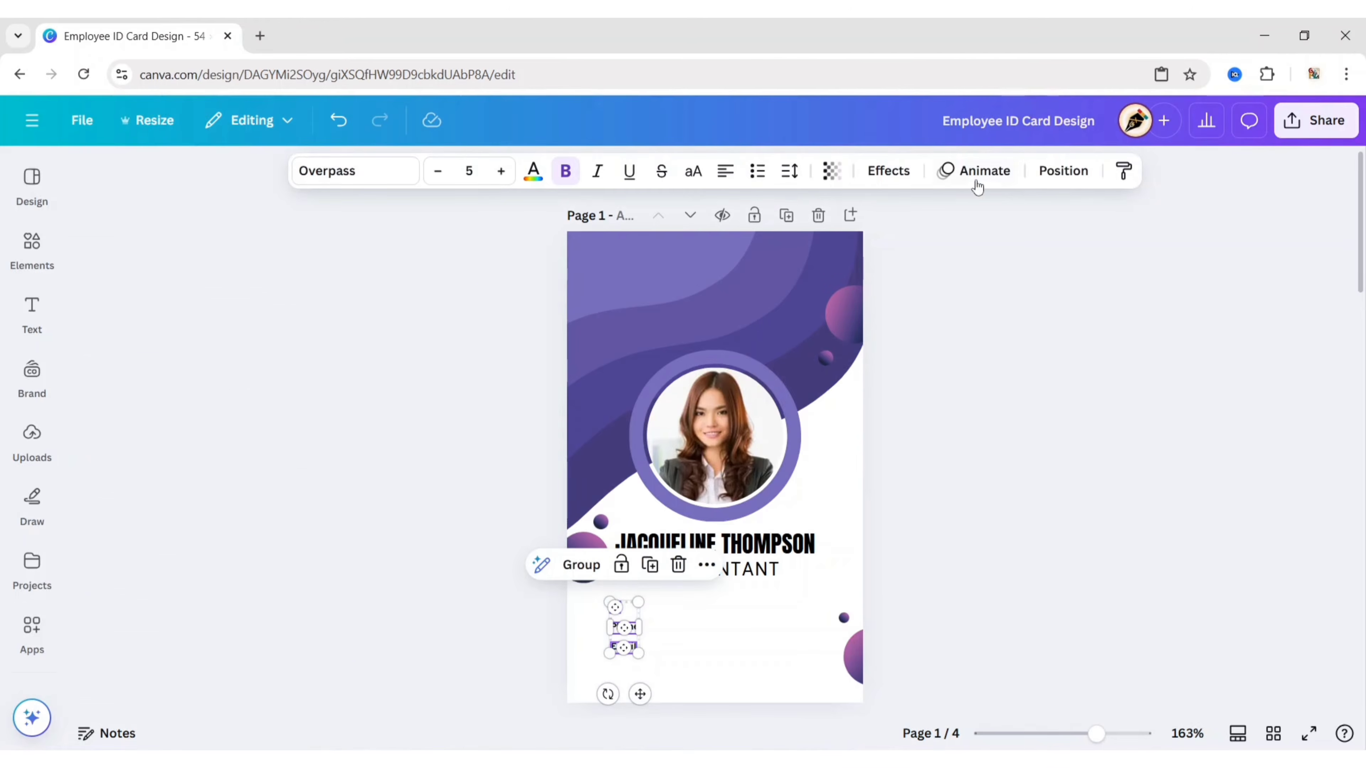
{"action": "left_click", "coordinate": [1063, 171]}
{"action": "left_click", "coordinate": [129, 569]}
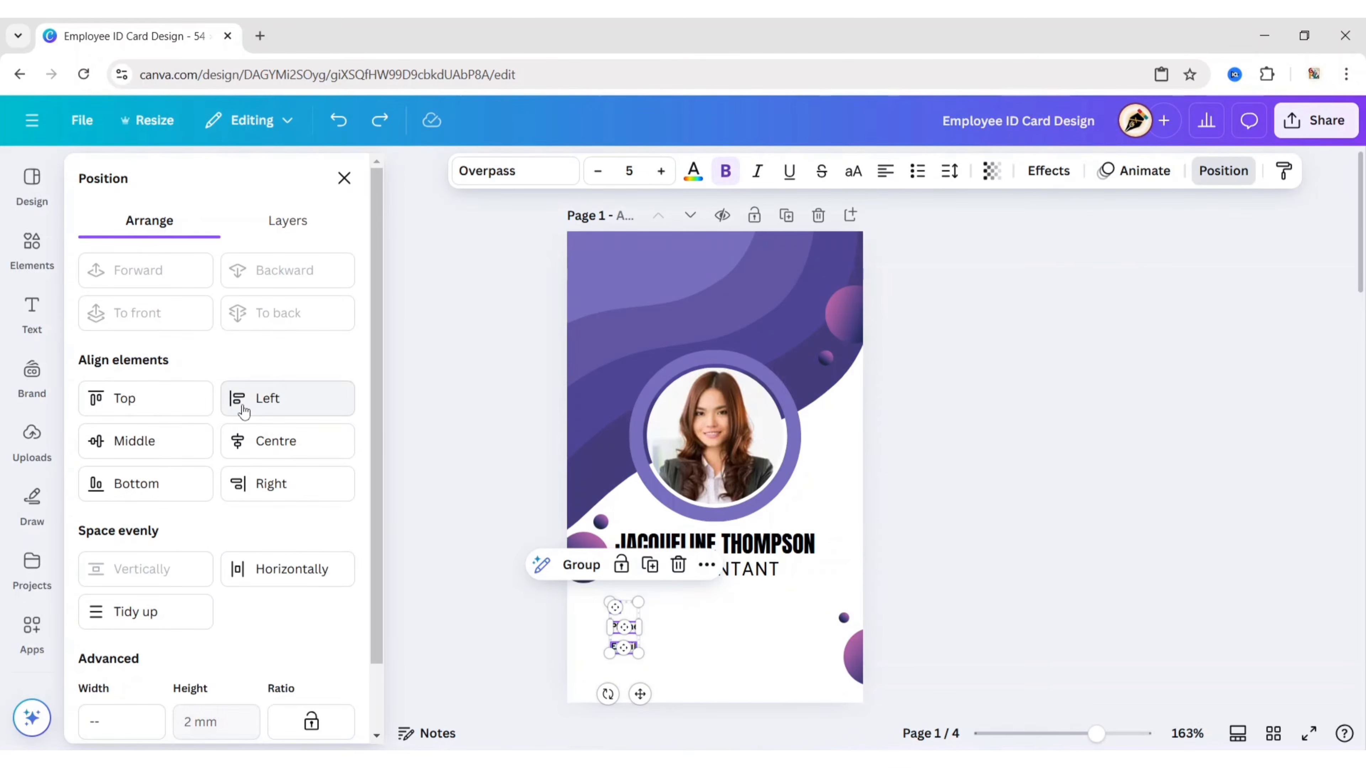
{"action": "left_click", "coordinate": [243, 411]}
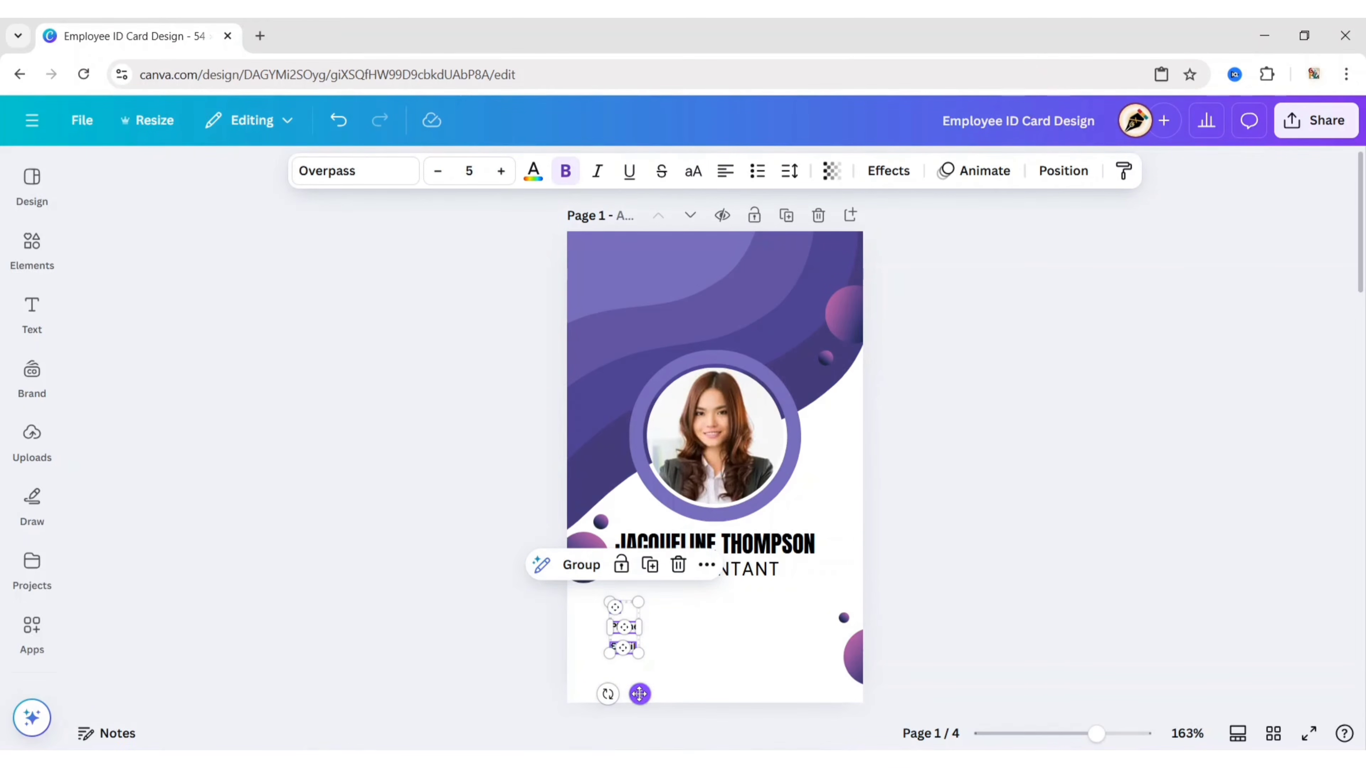
{"action": "left_click_drag", "start_coordinate": [640, 694], "coordinate": [676, 640]}
{"action": "left_click", "coordinate": [431, 579]}
Step: Duplicate the ID label and change the copy to a colon ':'
{"action": "left_click", "coordinate": [620, 601]}
{"action": "key", "text": "ctrl+d"}
{"action": "key", "text": "Return"}
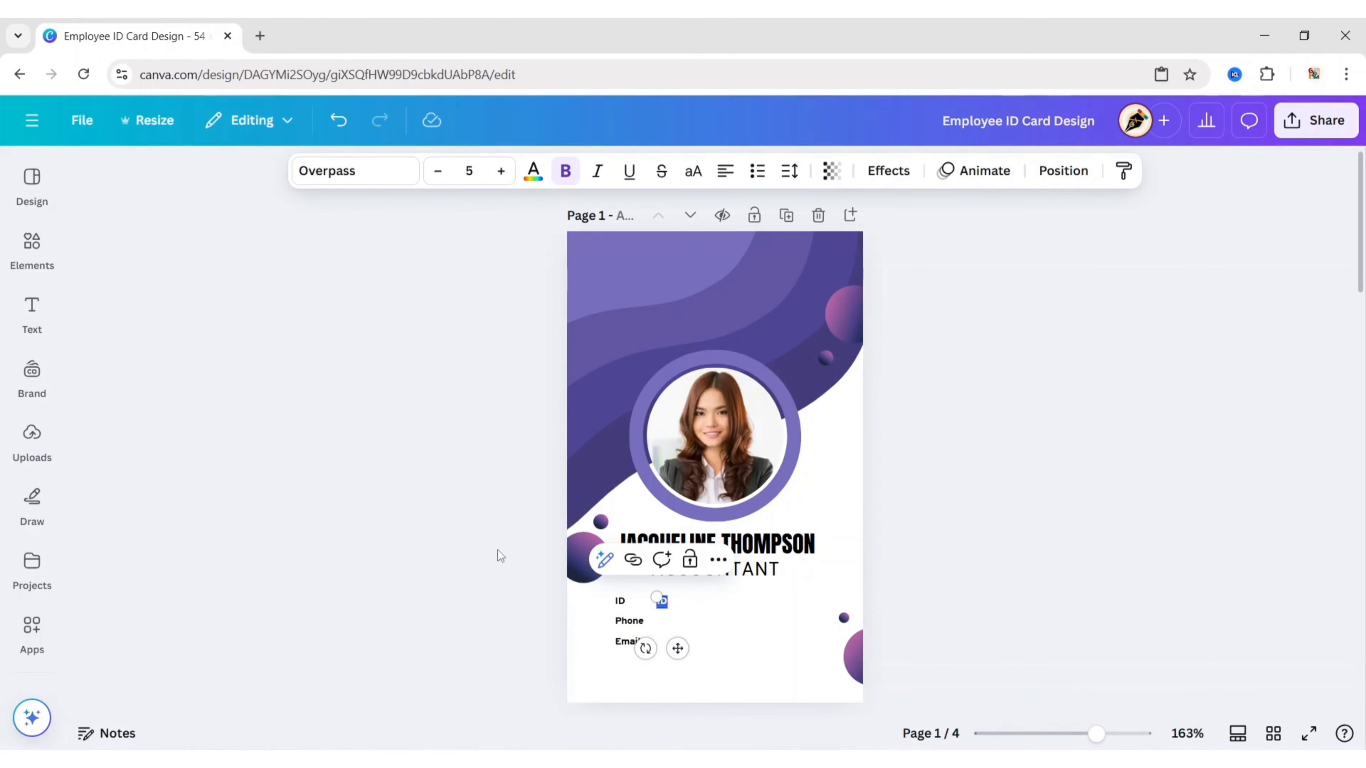
{"action": "type", "text": ":"}
{"action": "left_click", "coordinate": [494, 550]}
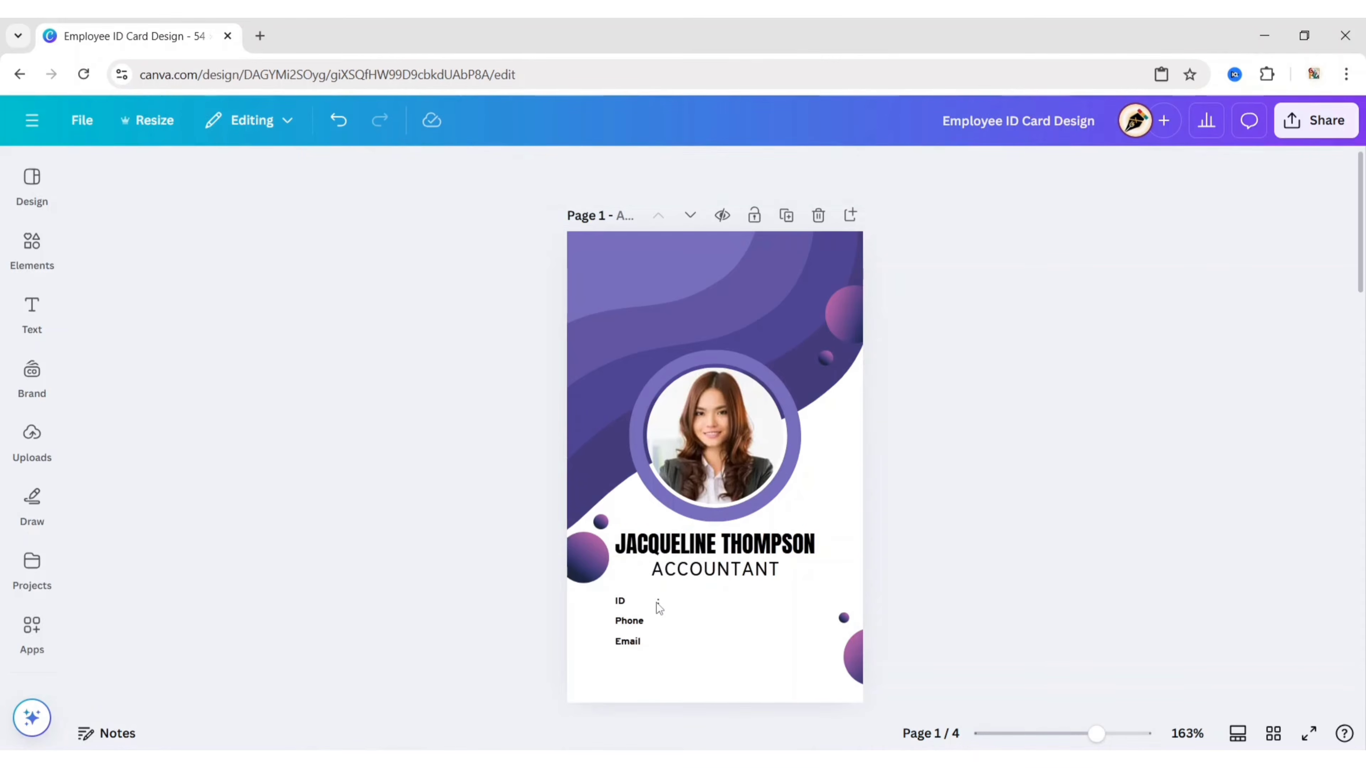
Step: Place a colon on the Phone row and add the employee ID number after the ID colon
{"action": "left_click", "coordinate": [657, 603]}
{"action": "left_click_drag", "start_coordinate": [674, 648], "coordinate": [676, 670]}
{"action": "left_click", "coordinate": [544, 667]}
{"action": "left_click", "coordinate": [620, 601]}
{"action": "left_click", "coordinate": [634, 561]}
{"action": "left_click_drag", "start_coordinate": [660, 671], "coordinate": [695, 651]}
{"action": "double_click", "coordinate": [680, 602]}
{"action": "type", "text": "98"}
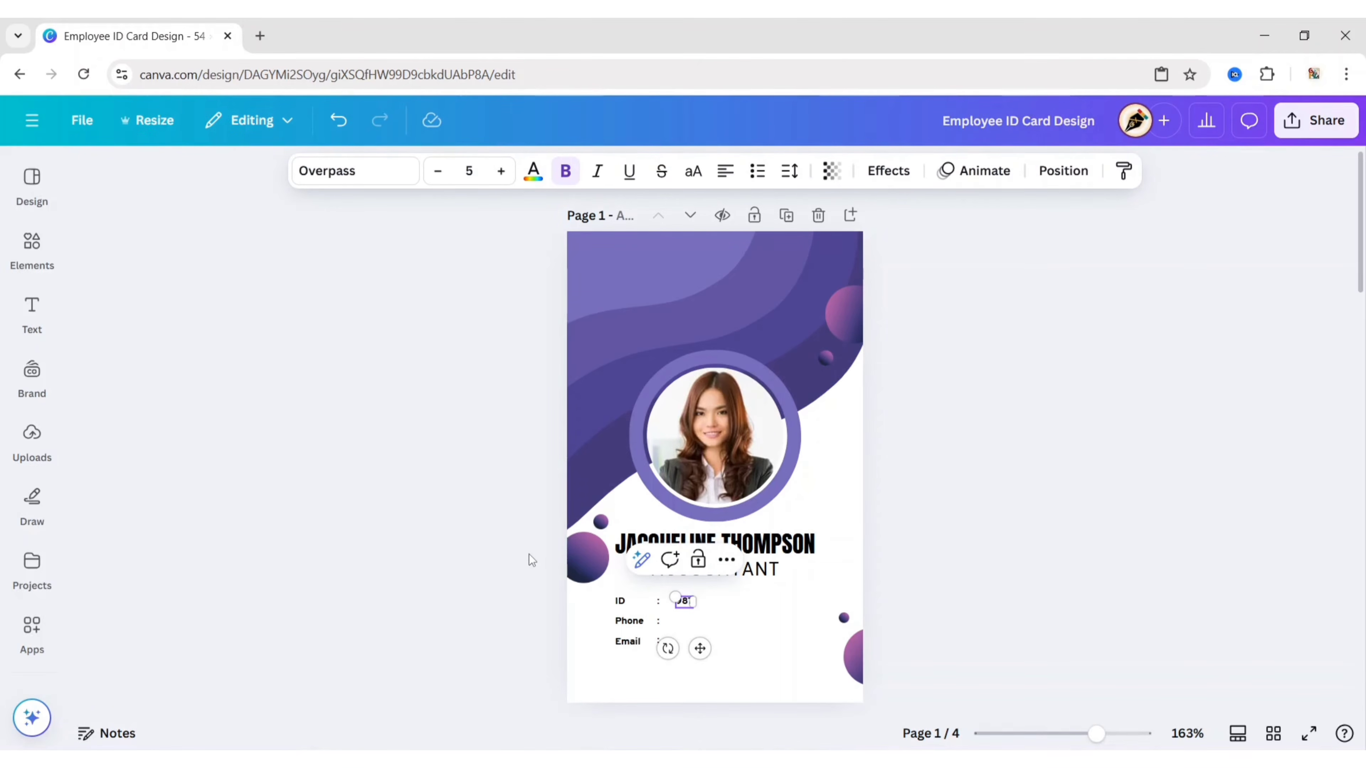
{"action": "type", "text": "7-65"}
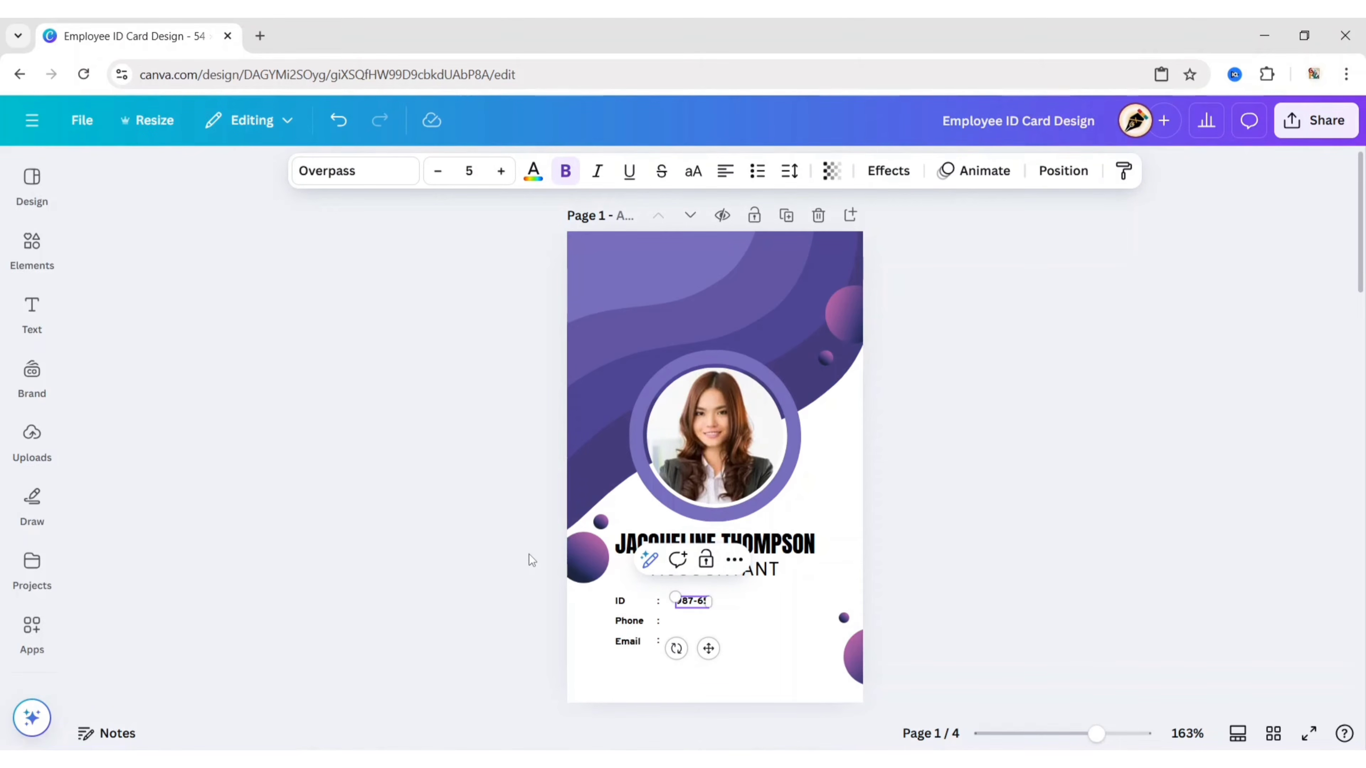
{"action": "type", "text": "43"}
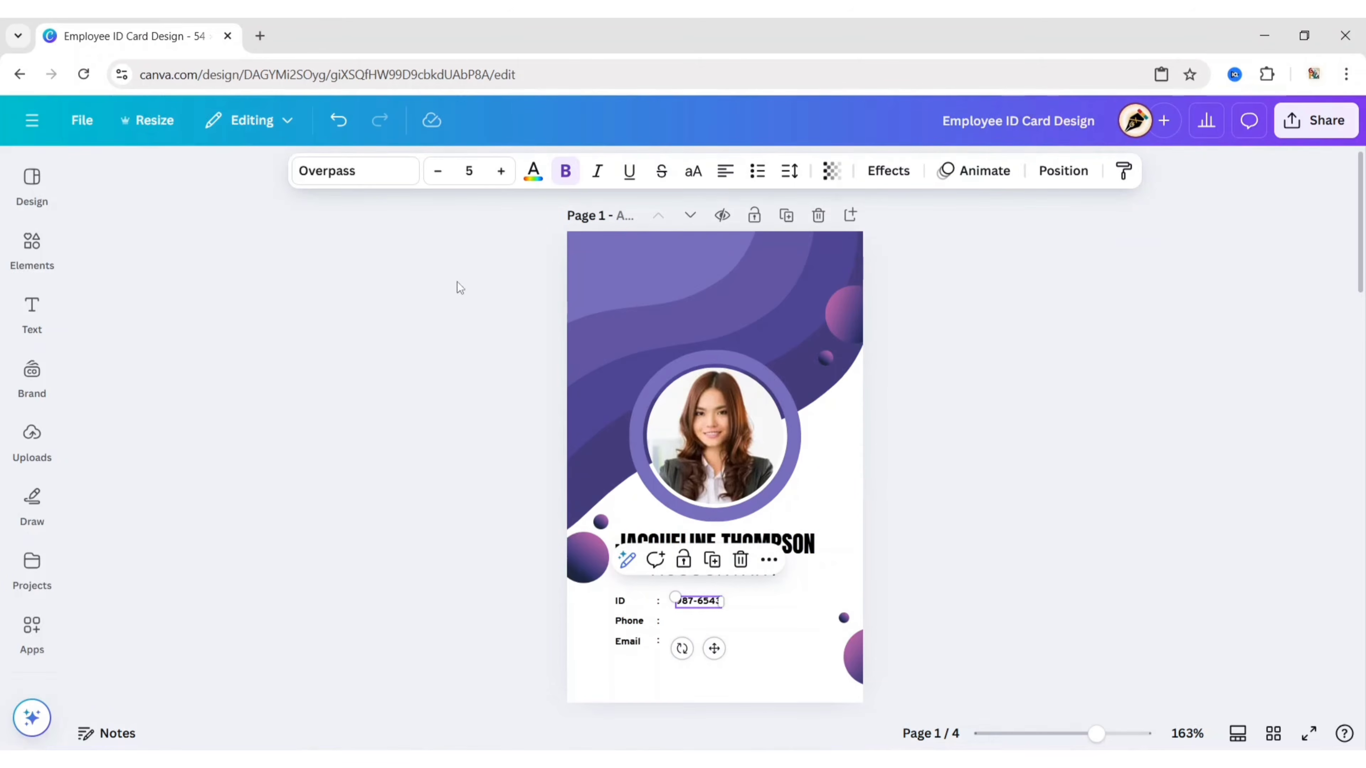
{"action": "left_click", "coordinate": [375, 171]}
{"action": "left_click", "coordinate": [162, 419]}
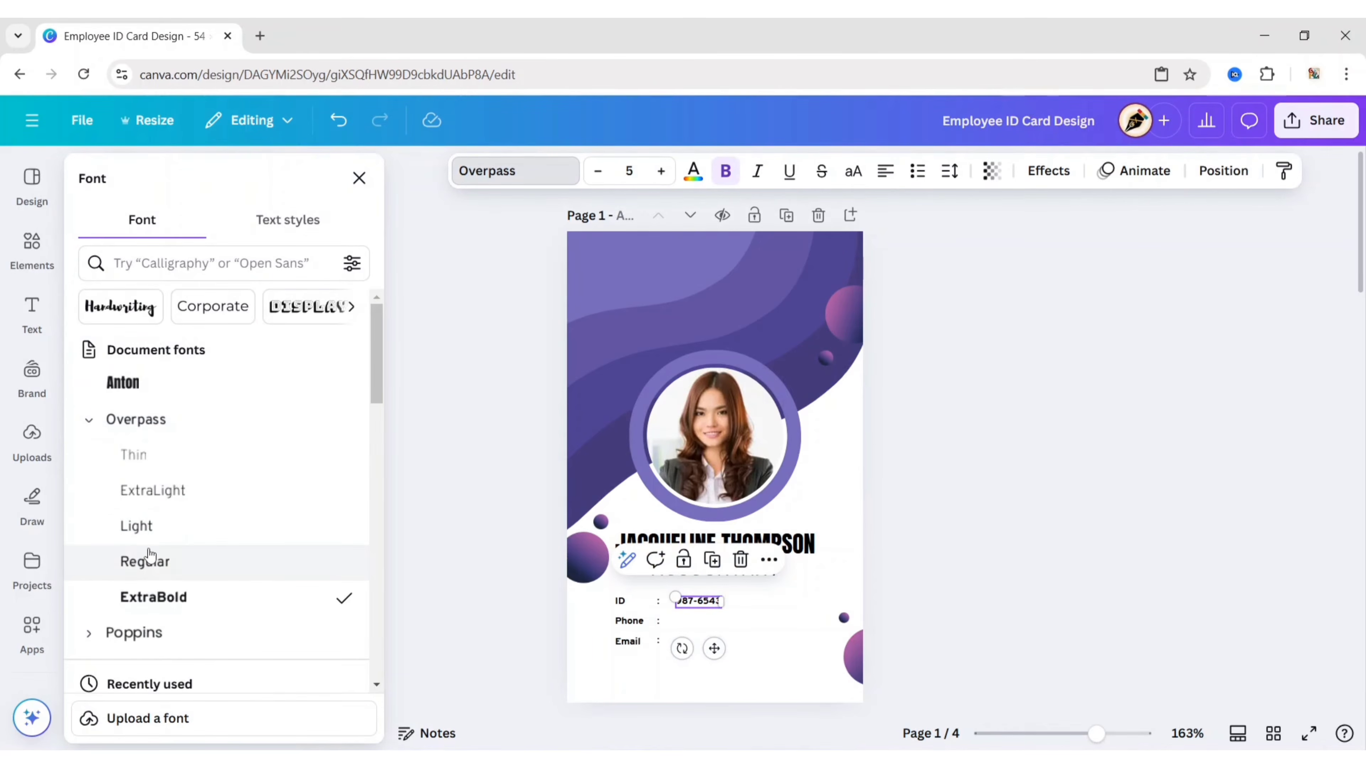
{"action": "left_click", "coordinate": [454, 485]}
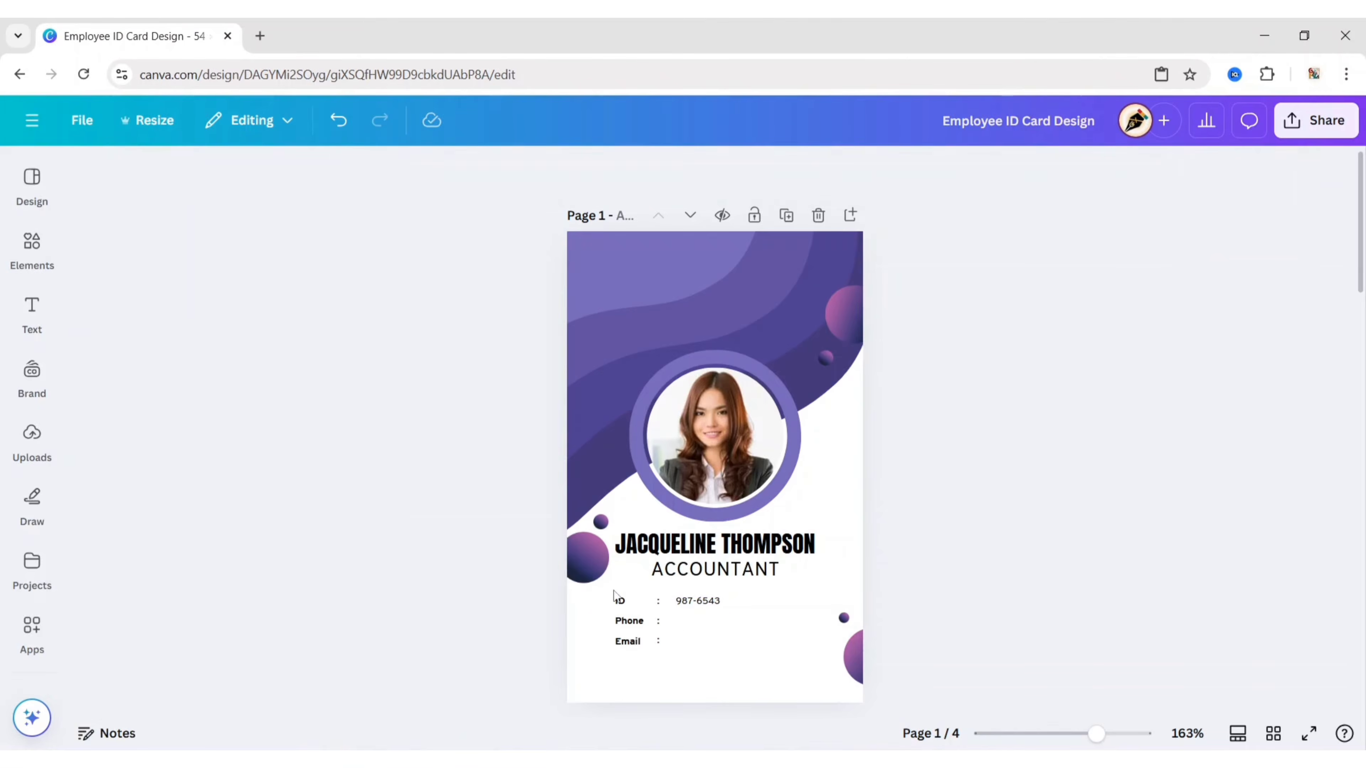
Step: Duplicate the ID number beside the Phone label and replace it with the phone number
{"action": "left_click", "coordinate": [699, 602]}
{"action": "key", "text": "ctrl+d"}
{"action": "left_click_drag", "start_coordinate": [735, 672], "coordinate": [707, 668]}
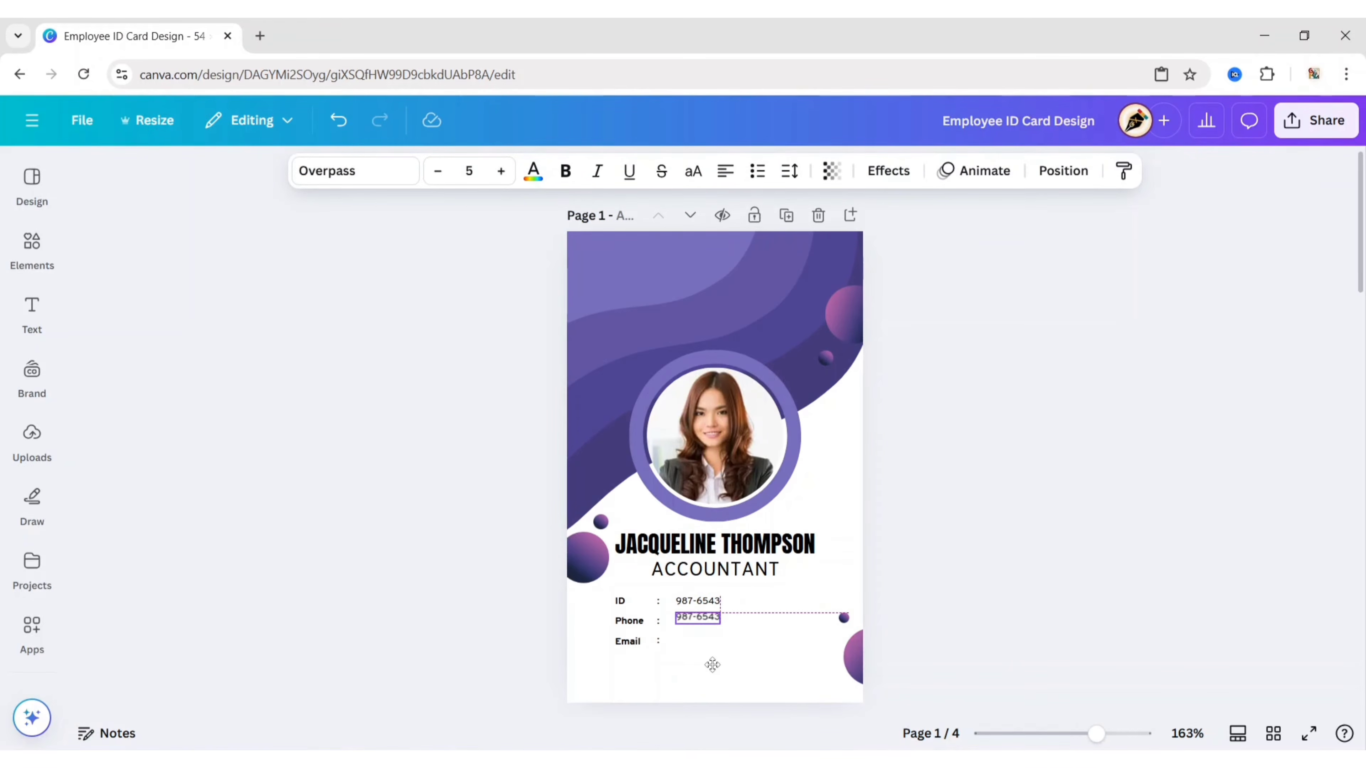
{"action": "key", "text": "Return"}
{"action": "key", "text": "BackSpace"}
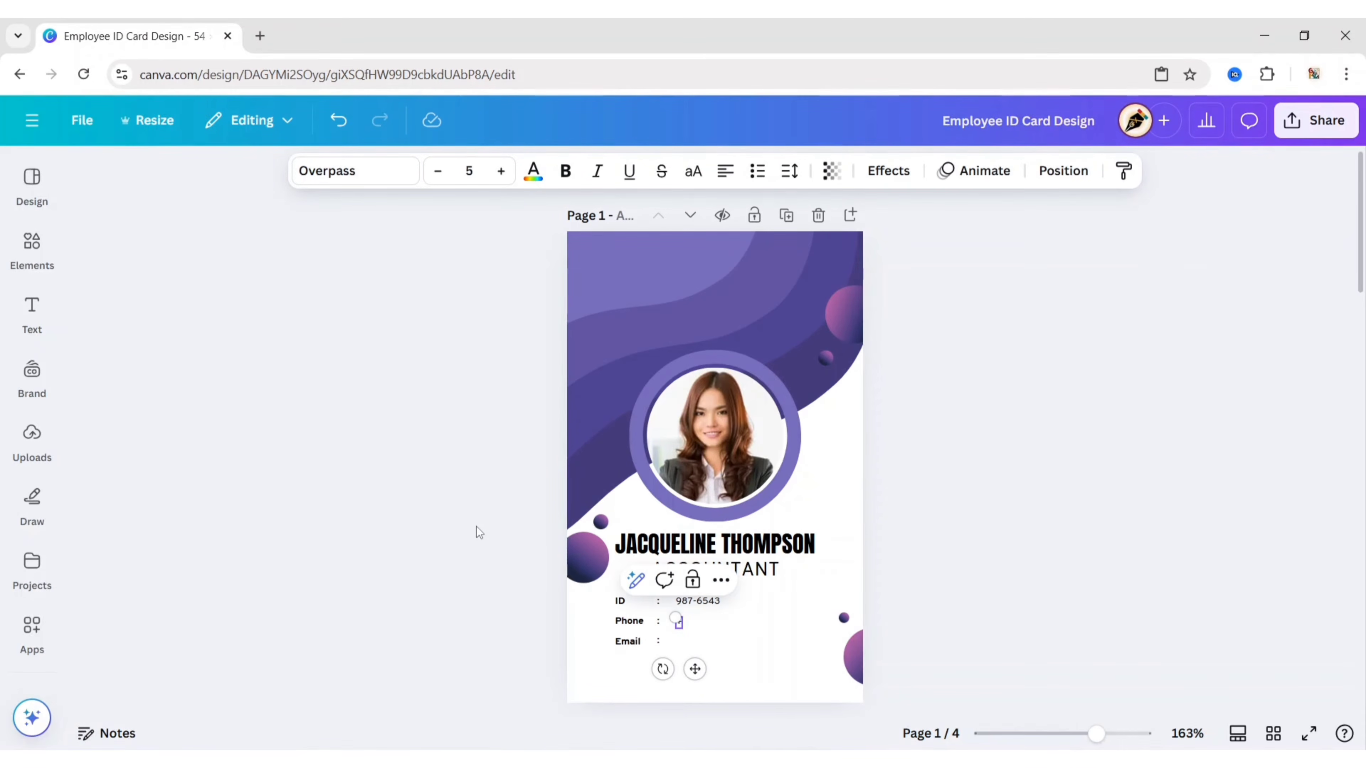
{"action": "type", "text": "+123-456-7890"}
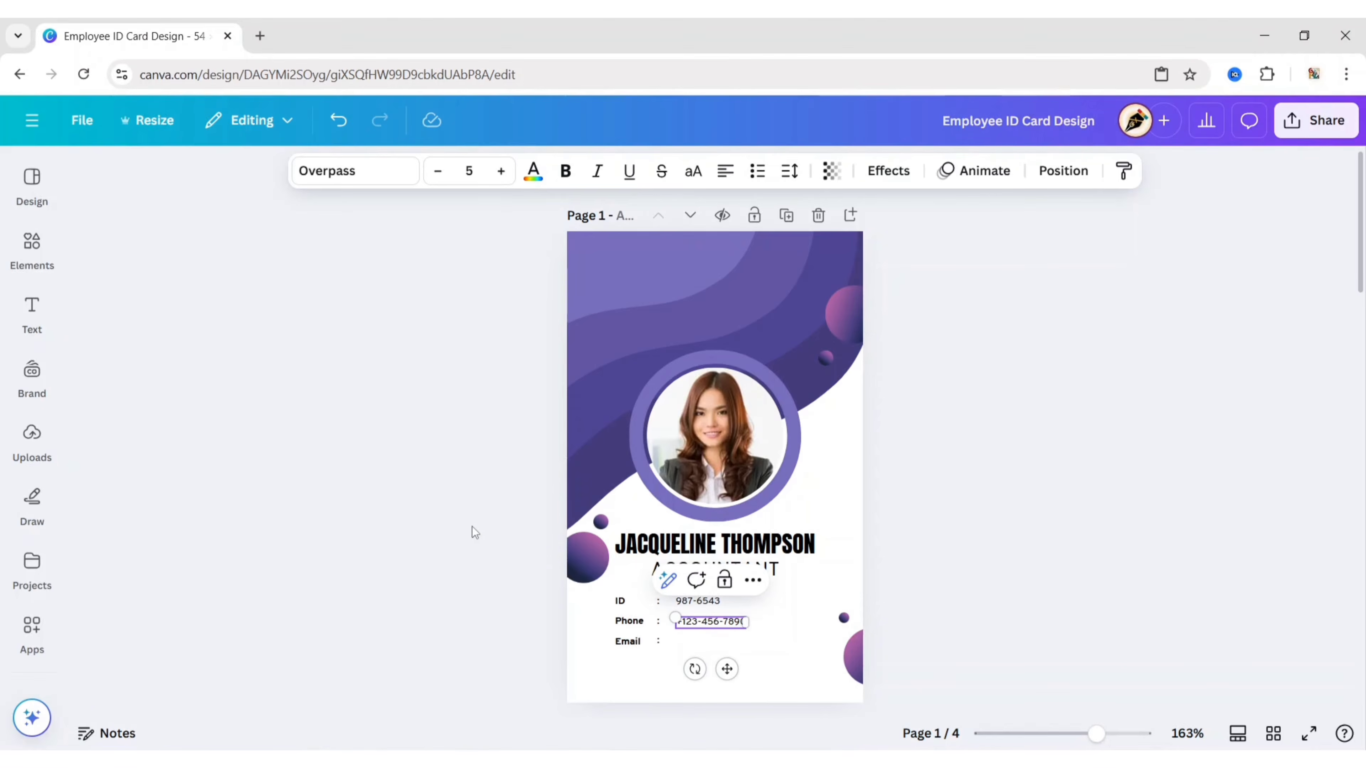
{"action": "left_click", "coordinate": [472, 527]}
Step: Duplicate the phone number beside the Email label and type the employee's e-mail address
{"action": "left_click", "coordinate": [711, 624]}
{"action": "key", "text": "ctrl+d"}
{"action": "left_click_drag", "start_coordinate": [750, 692], "coordinate": [727, 688]}
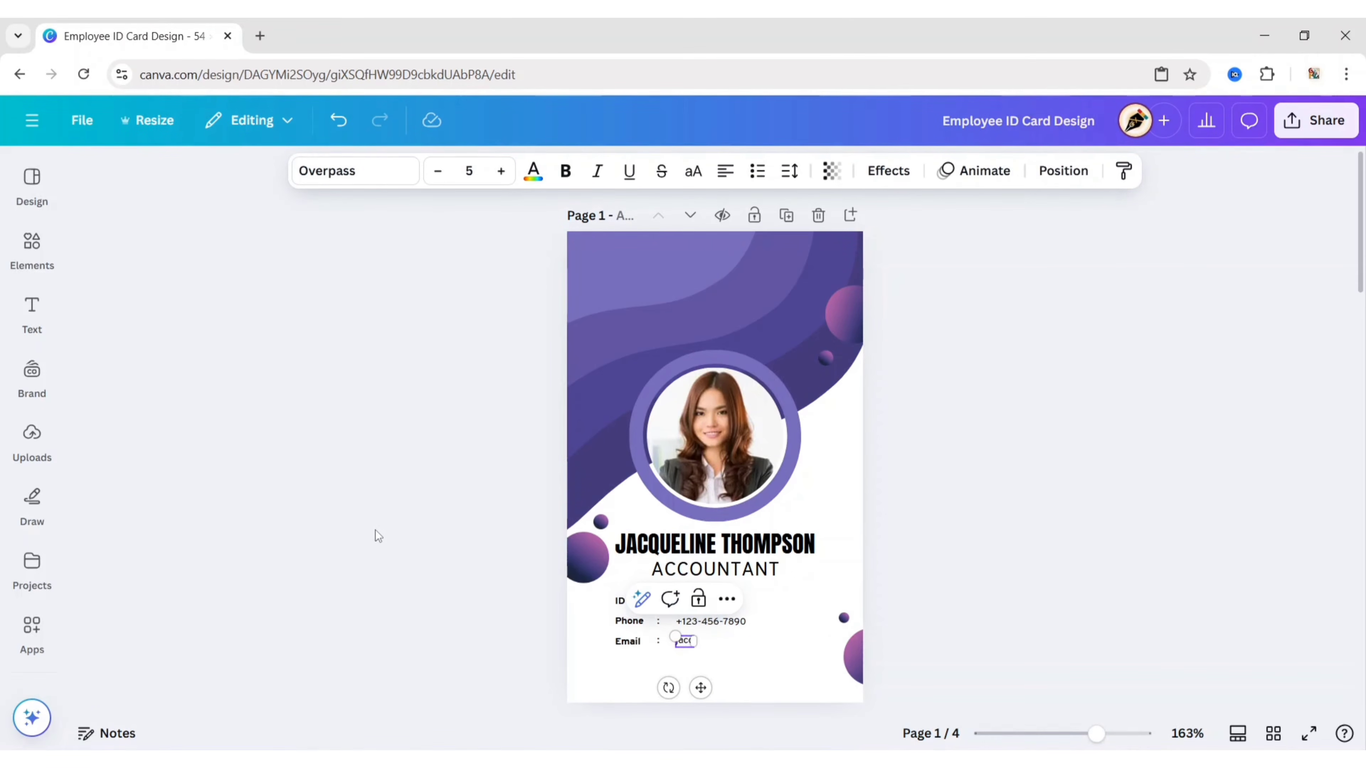
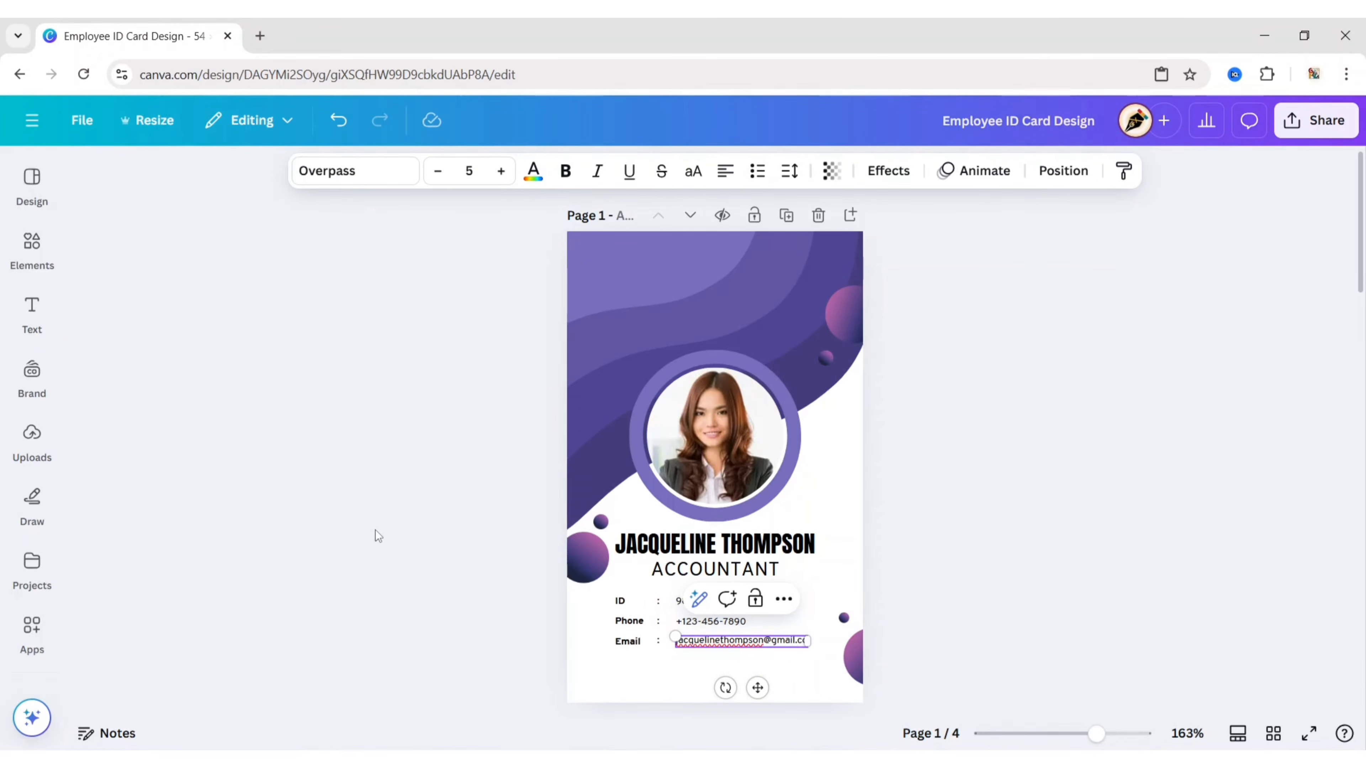
{"action": "left_click", "coordinate": [946, 583]}
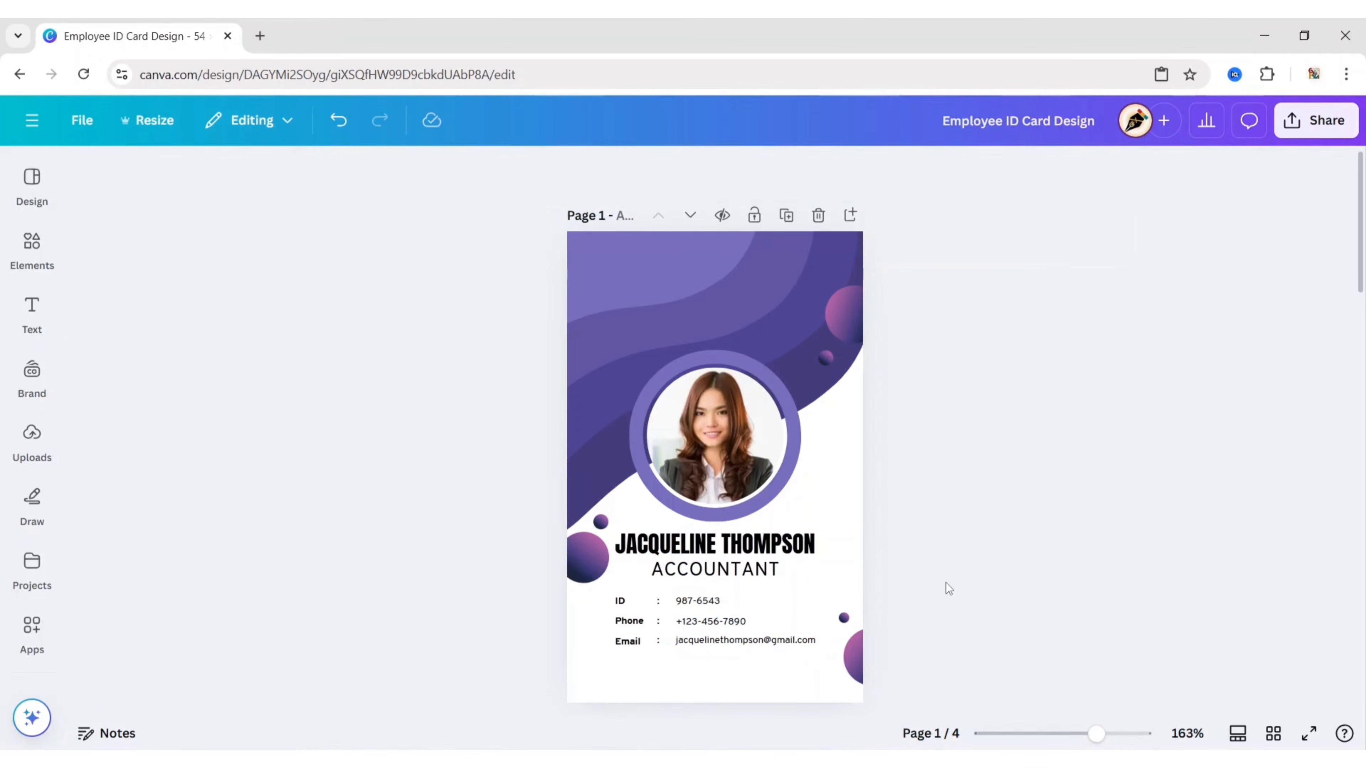
{"action": "scroll", "coordinate": [947, 592], "scroll_direction": "down", "scroll_amount": 5}
Step: Copy the barcode from Page 2 and paste it centred beneath the front card's contact details
{"action": "scroll", "coordinate": [947, 592], "scroll_direction": "down", "scroll_amount": 4}
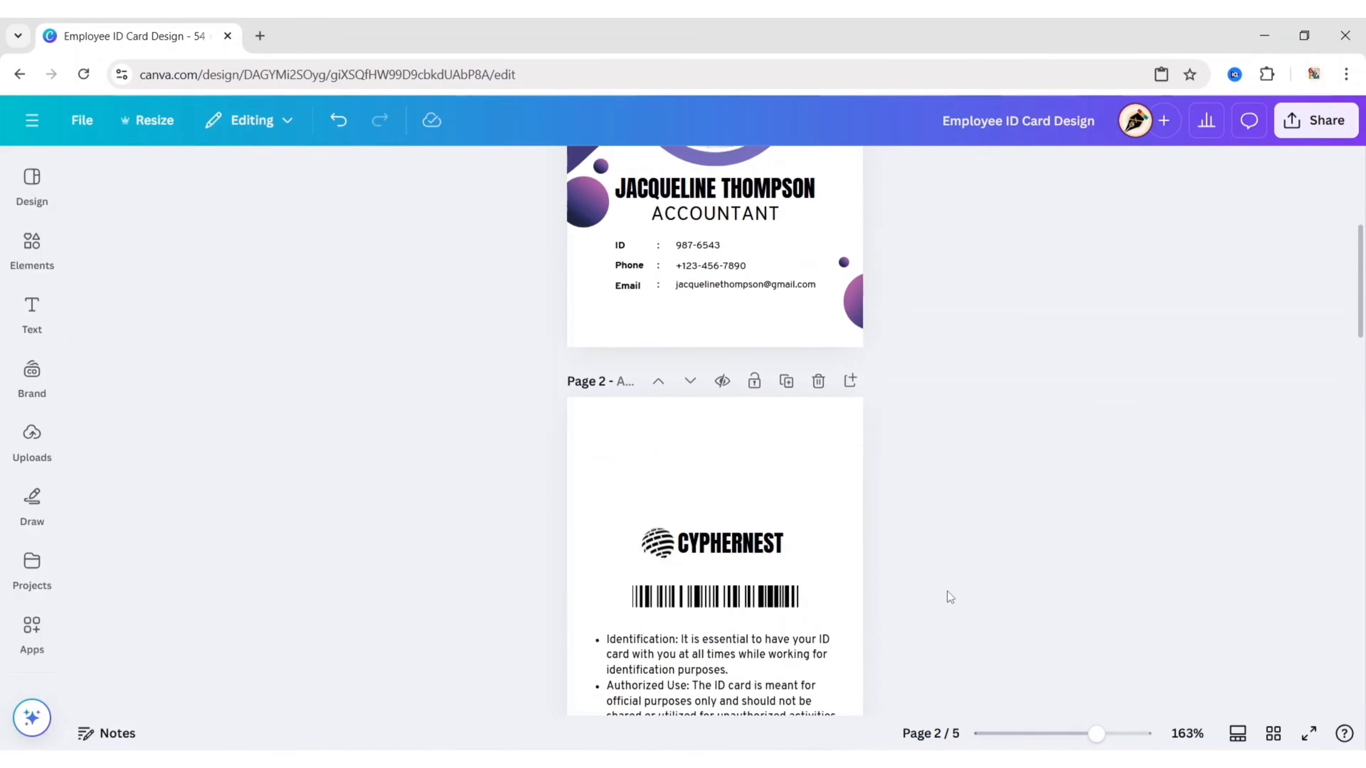
{"action": "right_click", "coordinate": [744, 419]}
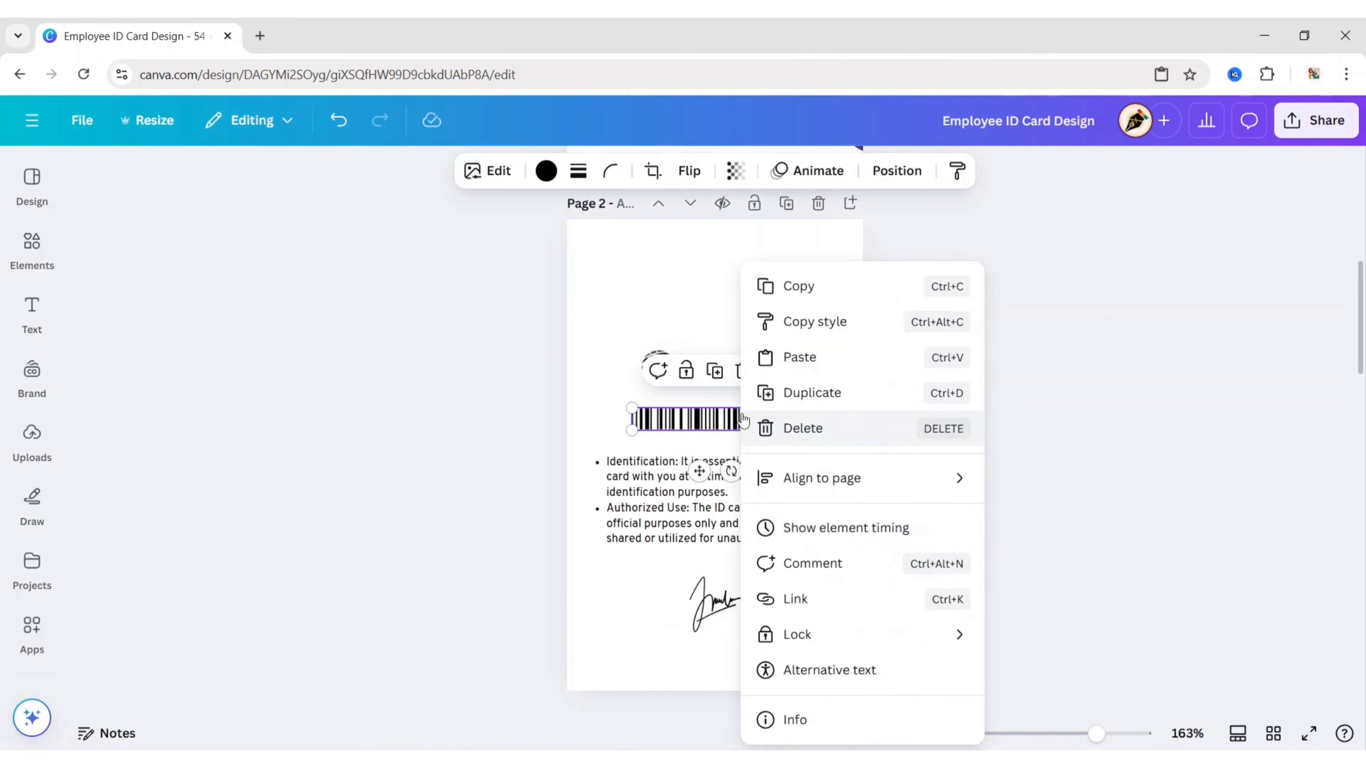
{"action": "left_click", "coordinate": [837, 287]}
{"action": "left_click", "coordinate": [935, 429]}
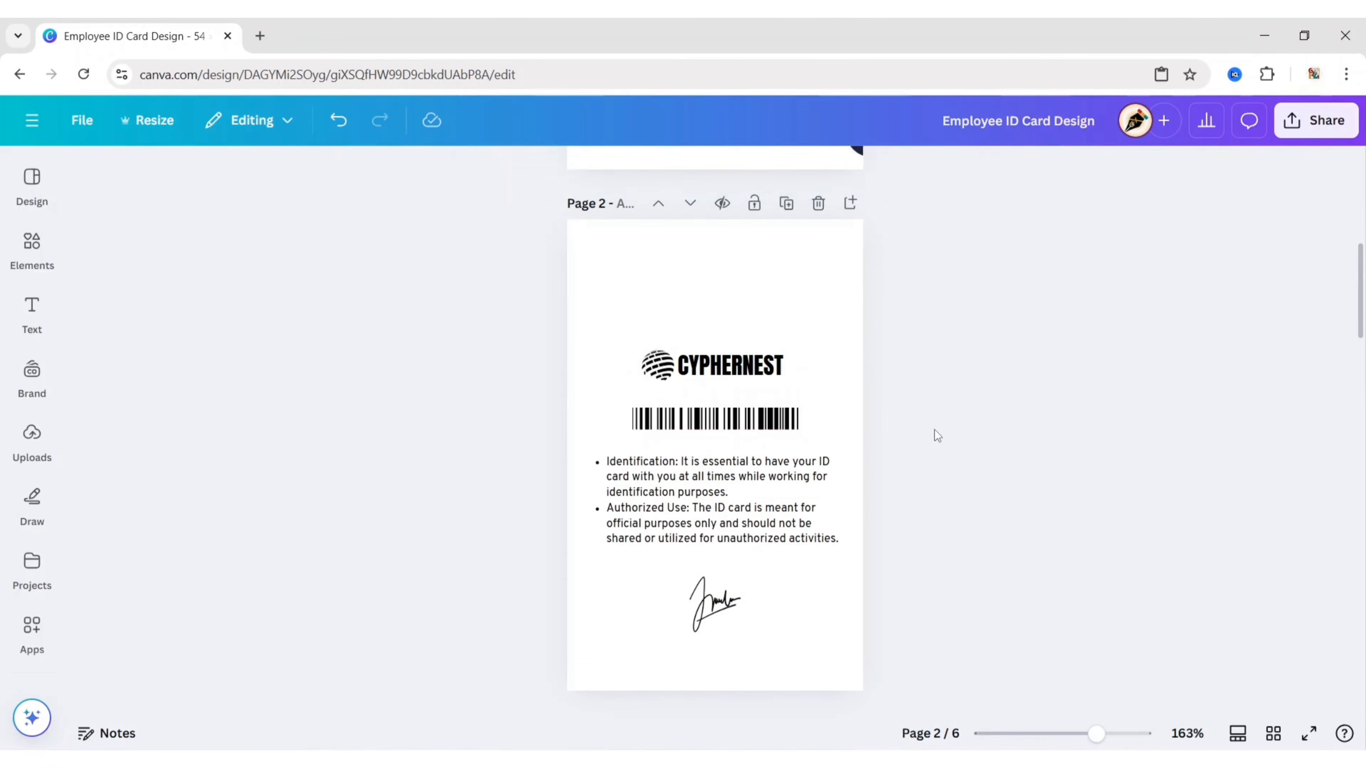
{"action": "scroll", "coordinate": [935, 429], "scroll_direction": "up", "scroll_amount": 9}
{"action": "right_click", "coordinate": [790, 657]}
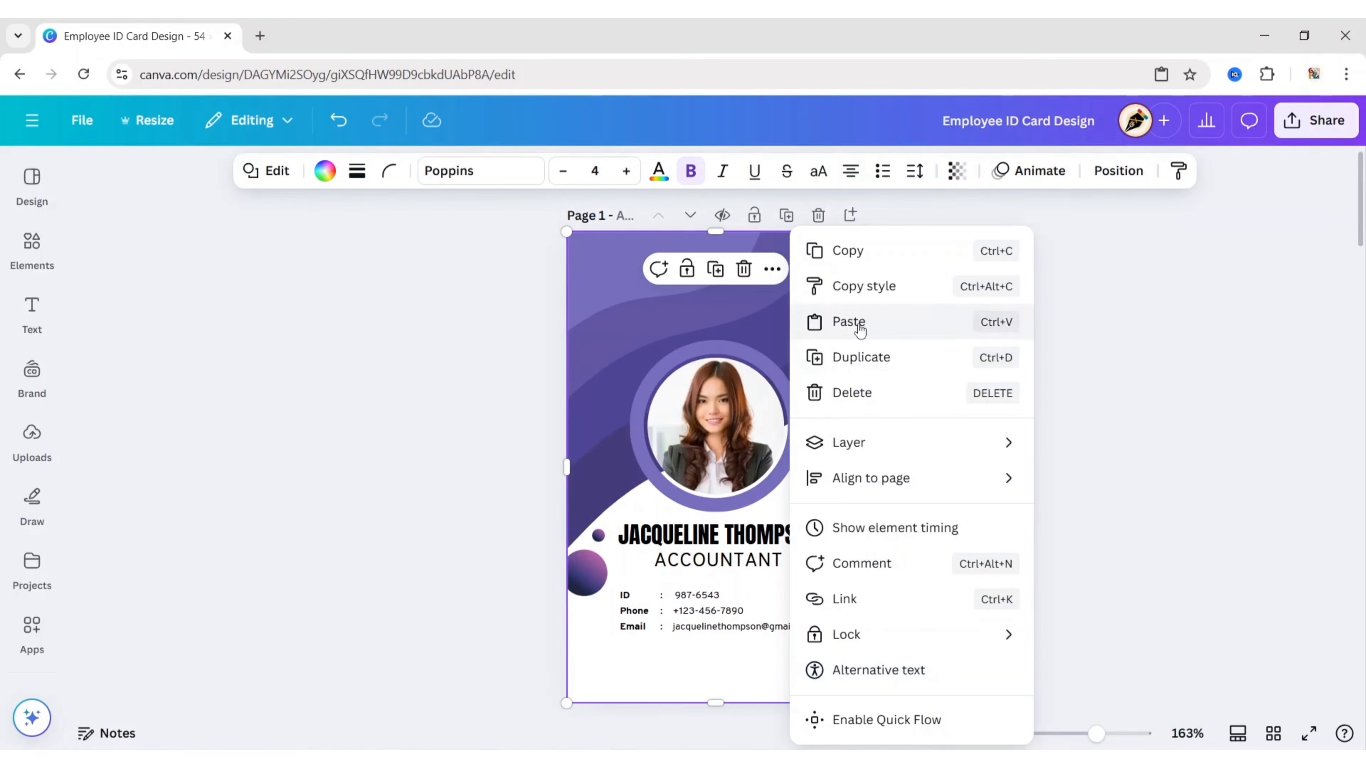
{"action": "left_click", "coordinate": [853, 322]}
{"action": "left_click_drag", "start_coordinate": [698, 482], "coordinate": [701, 719]}
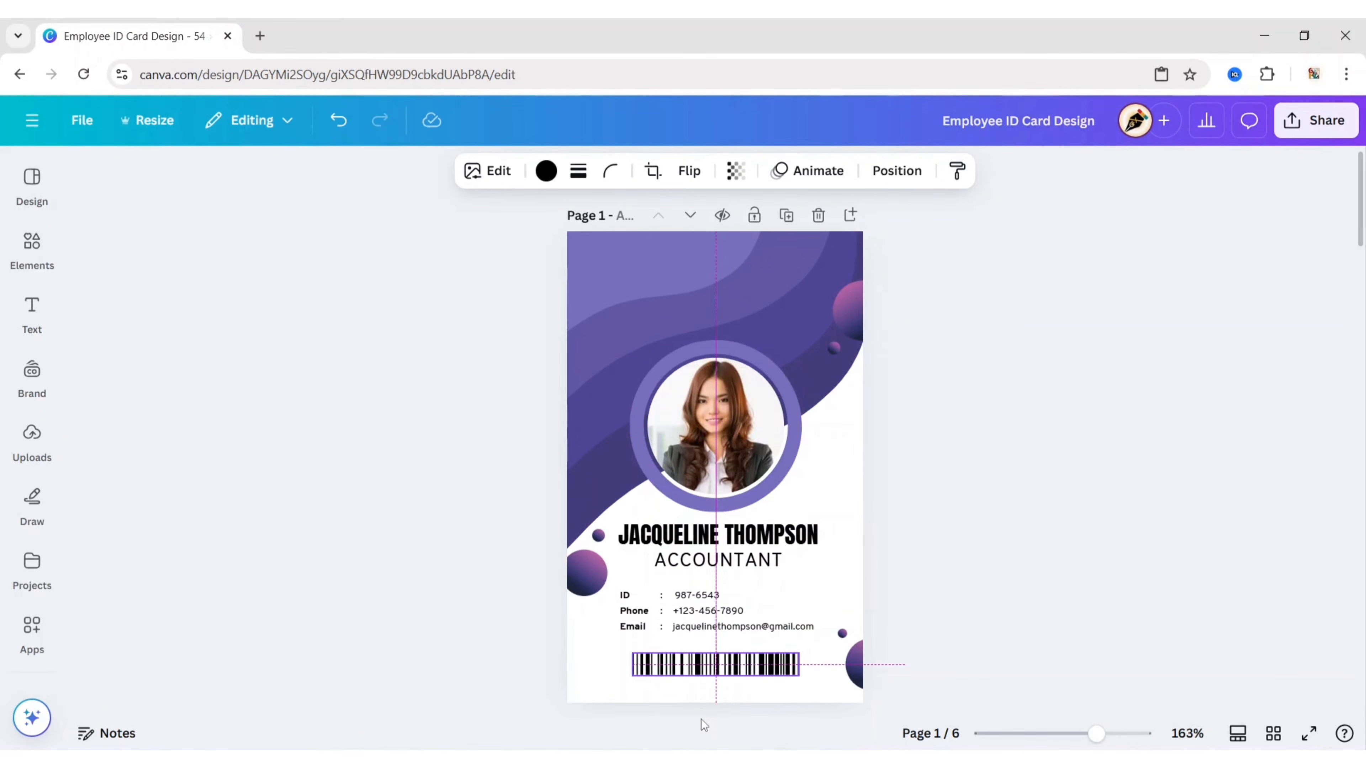
{"action": "left_click", "coordinate": [913, 451]}
{"action": "scroll", "coordinate": [911, 443], "scroll_direction": "down", "scroll_amount": 5}
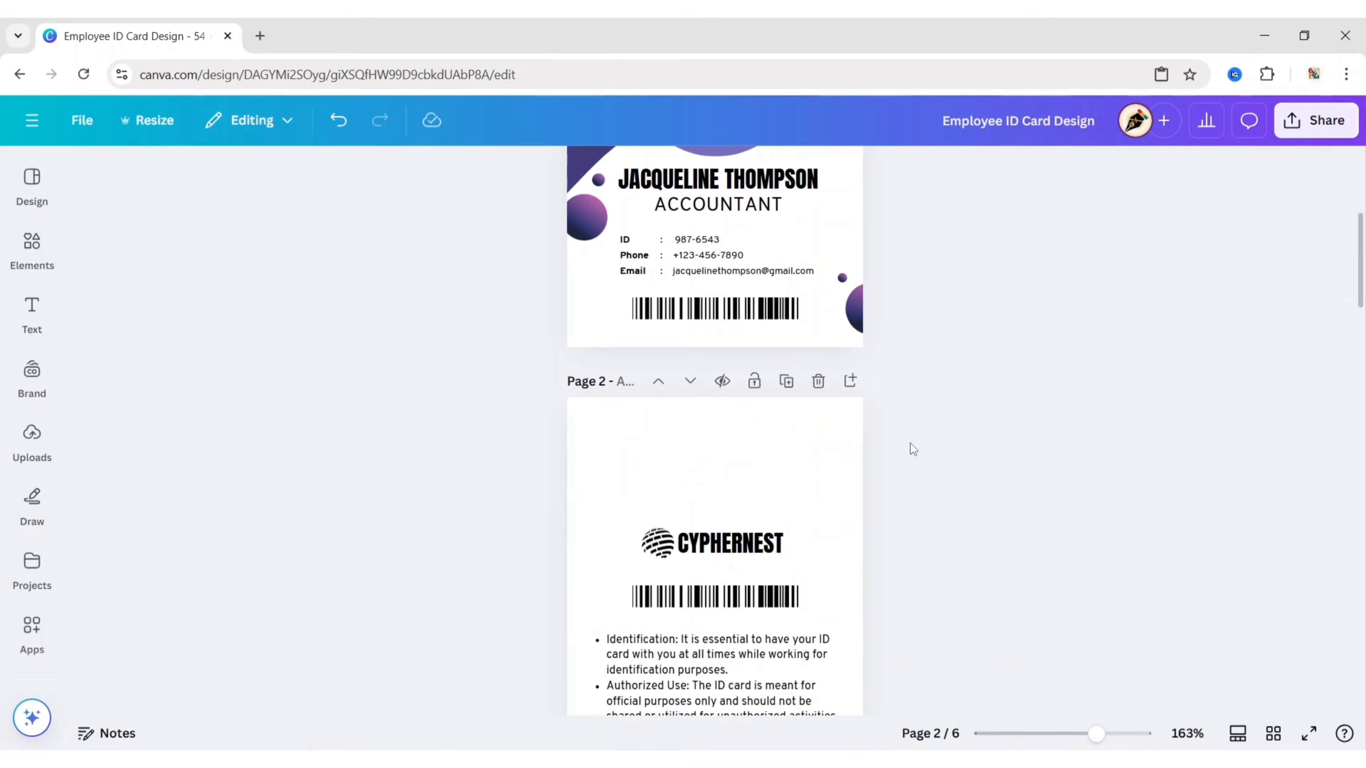
{"action": "scroll", "coordinate": [910, 448], "scroll_direction": "down", "scroll_amount": 3}
{"action": "left_click", "coordinate": [785, 374]}
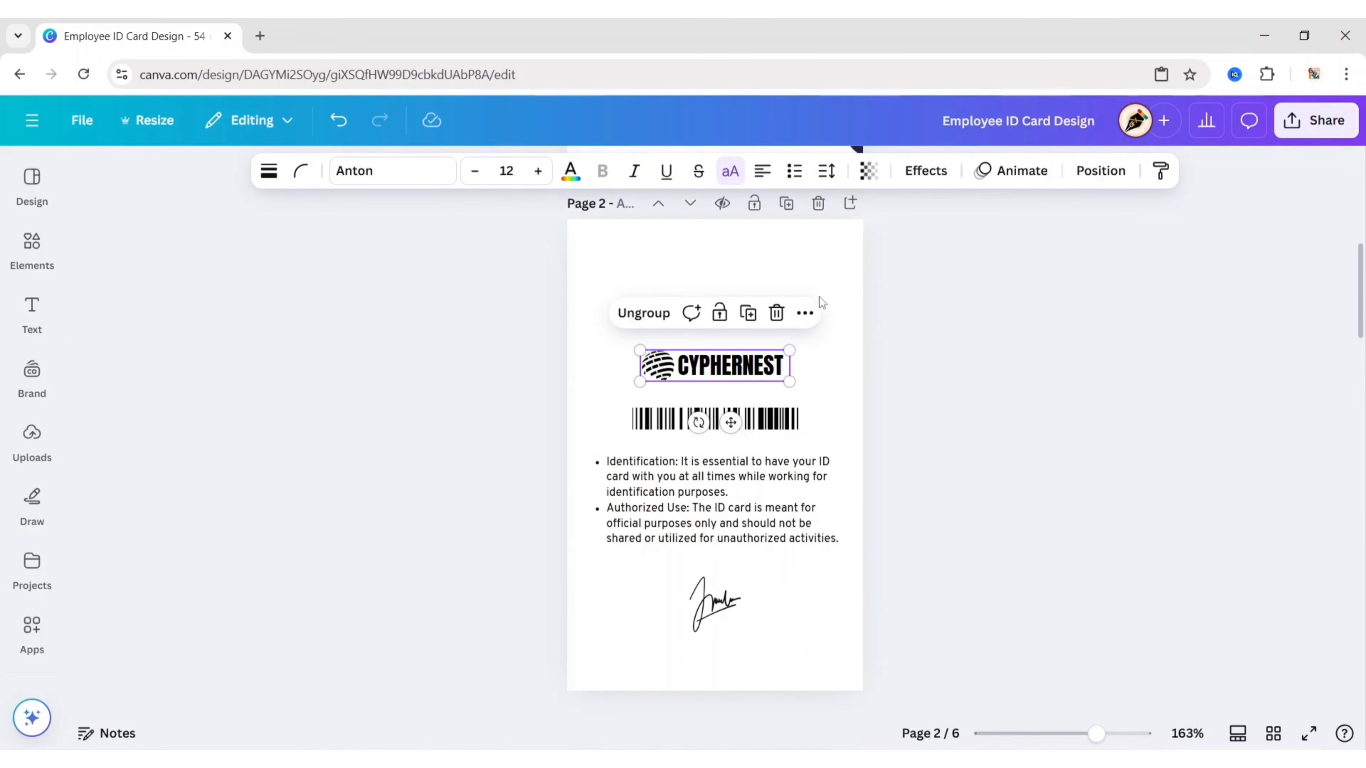
Step: Copy the CYPHERNEST logo group from the back and paste it into the front card's top-left corner
{"action": "left_click", "coordinate": [805, 313]}
{"action": "left_click", "coordinate": [833, 359]}
{"action": "left_click", "coordinate": [932, 333]}
{"action": "scroll", "coordinate": [934, 334], "scroll_direction": "up", "scroll_amount": 5}
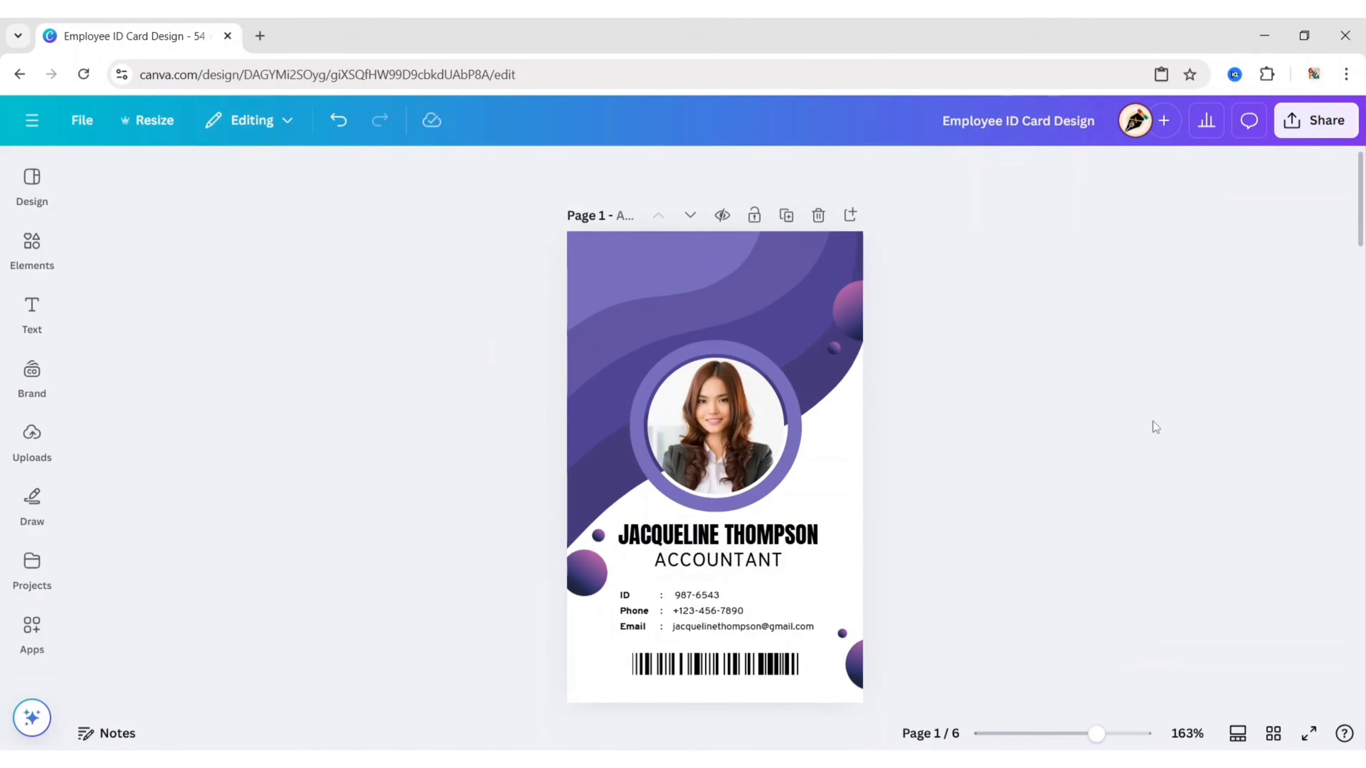
{"action": "right_click", "coordinate": [643, 257]}
{"action": "left_click", "coordinate": [698, 333]}
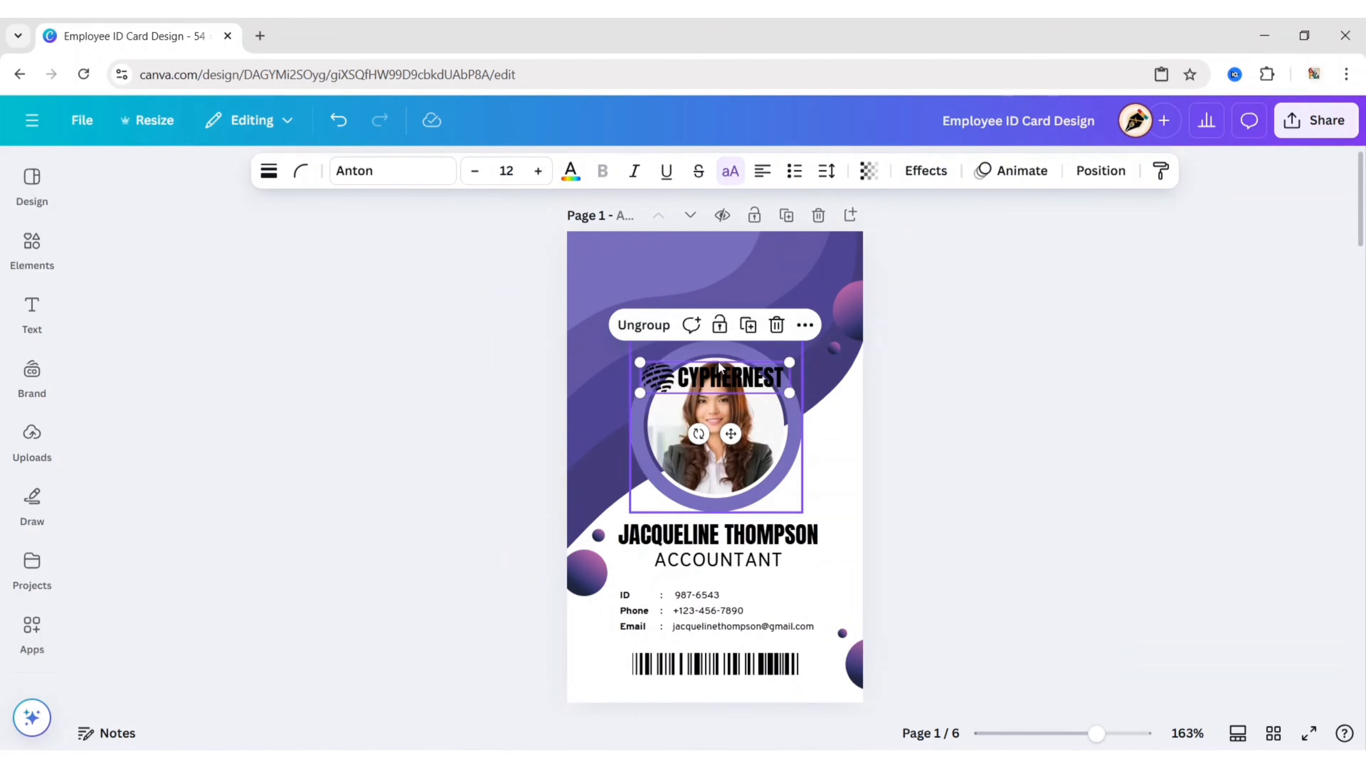
{"action": "left_click_drag", "start_coordinate": [727, 433], "coordinate": [671, 322]}
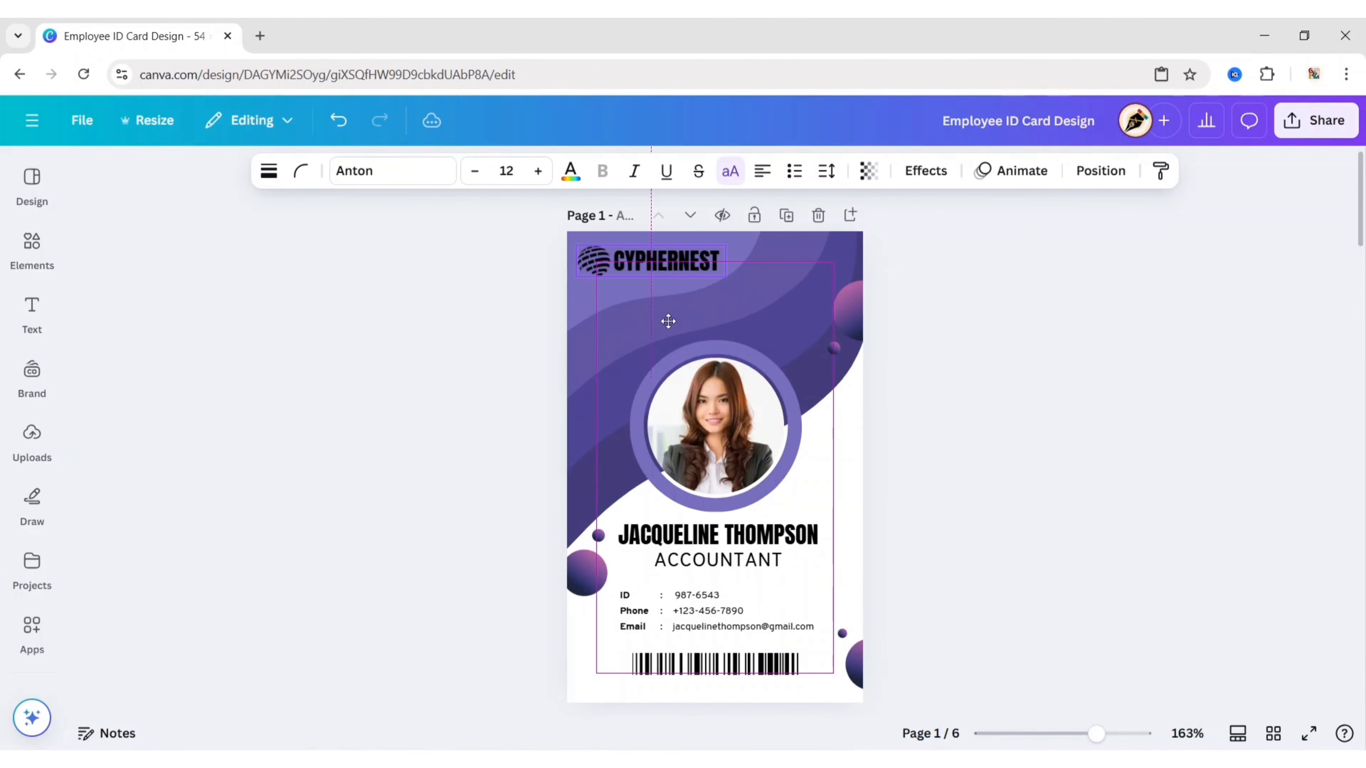
Step: Recolour the CYPHERNEST text and both logo icon colours to white
{"action": "left_click", "coordinate": [570, 170]}
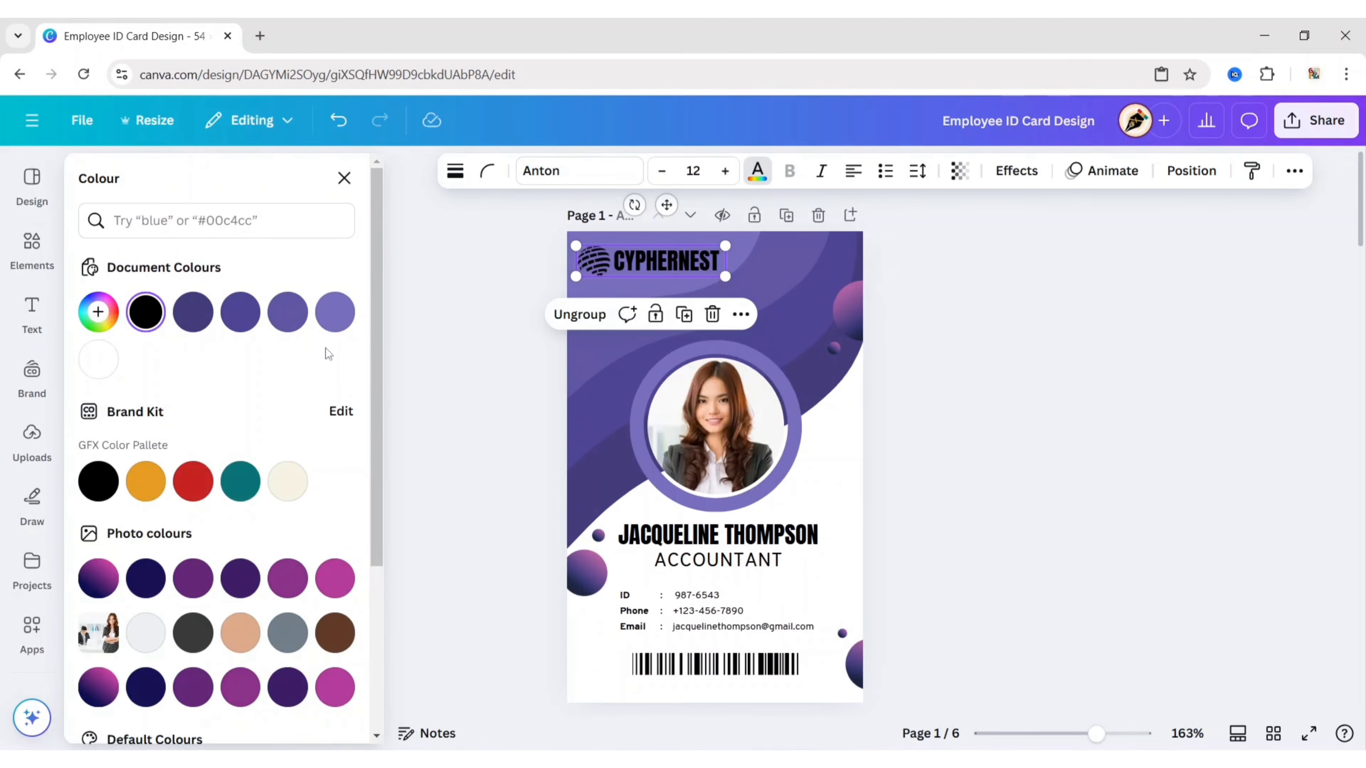
{"action": "left_click", "coordinate": [100, 360]}
{"action": "left_click", "coordinate": [596, 270]}
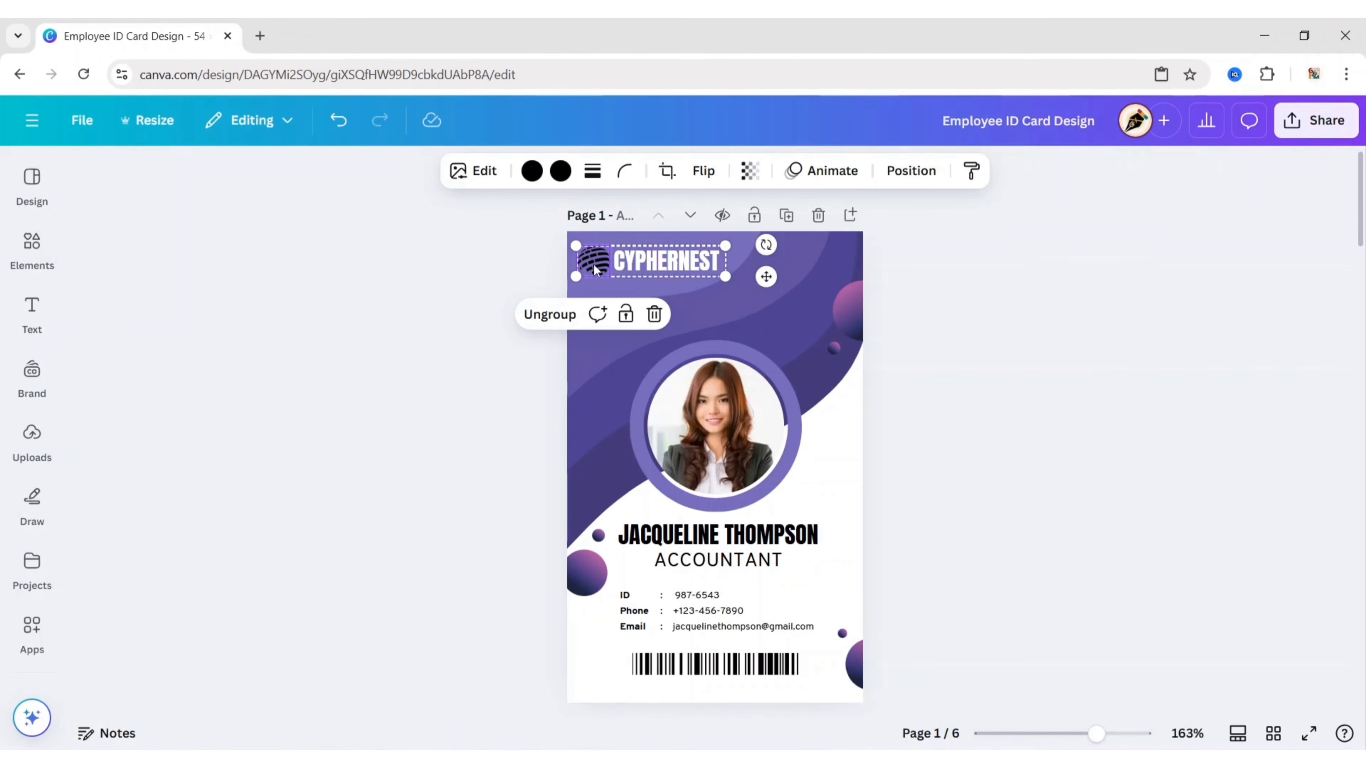
{"action": "left_click", "coordinate": [560, 170]}
{"action": "left_click", "coordinate": [99, 359]}
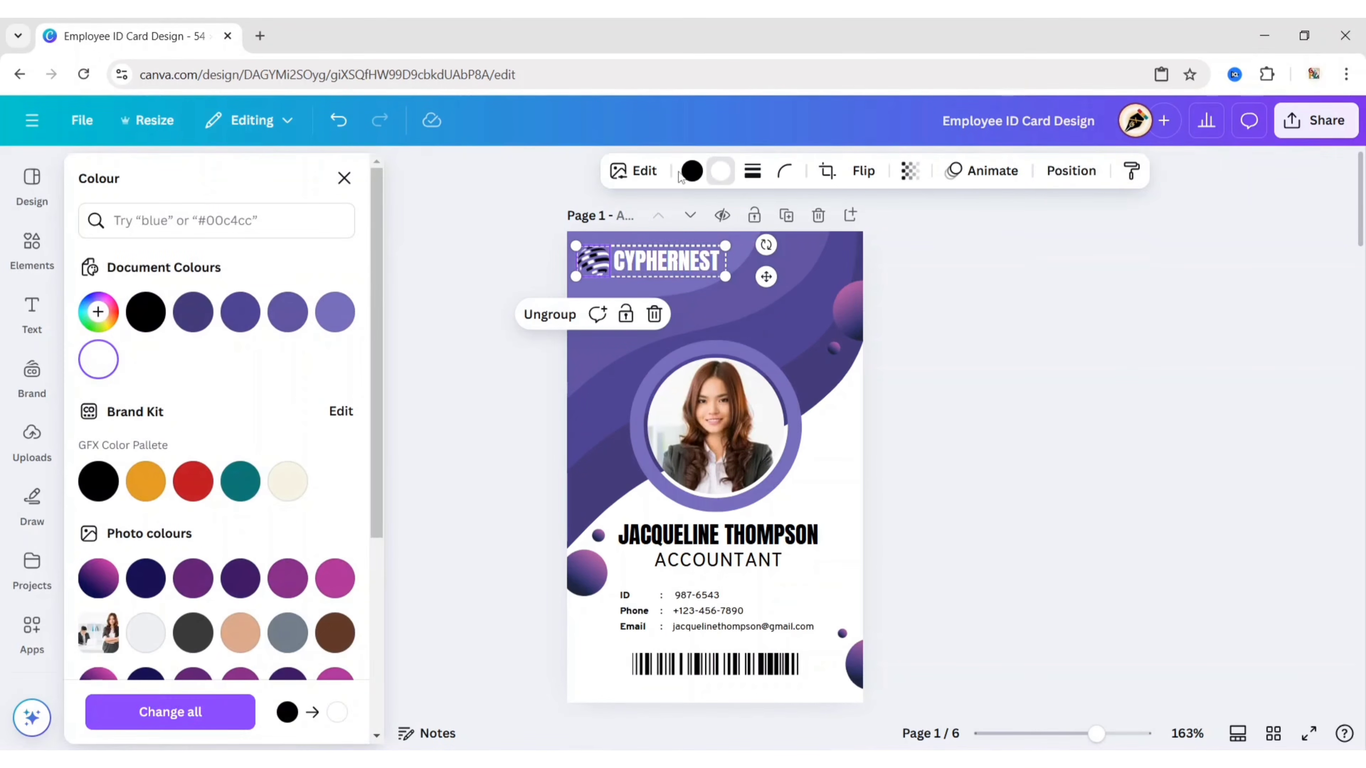
{"action": "left_click", "coordinate": [99, 359]}
{"action": "left_click", "coordinate": [438, 322]}
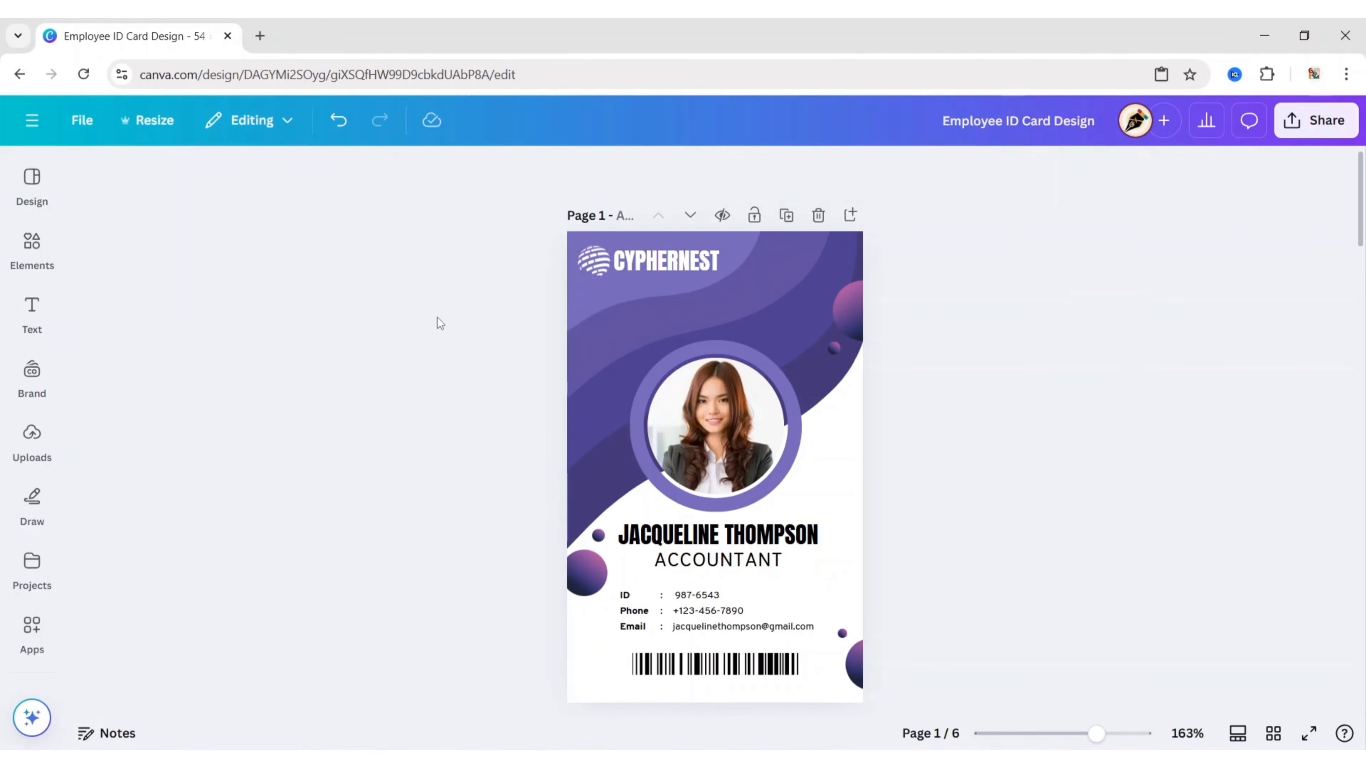
Step: Add a blank second page and paste the four purple wave shapes from the front card onto it
{"action": "left_click", "coordinate": [850, 216]}
{"action": "scroll", "coordinate": [915, 449], "scroll_direction": "up", "scroll_amount": 10}
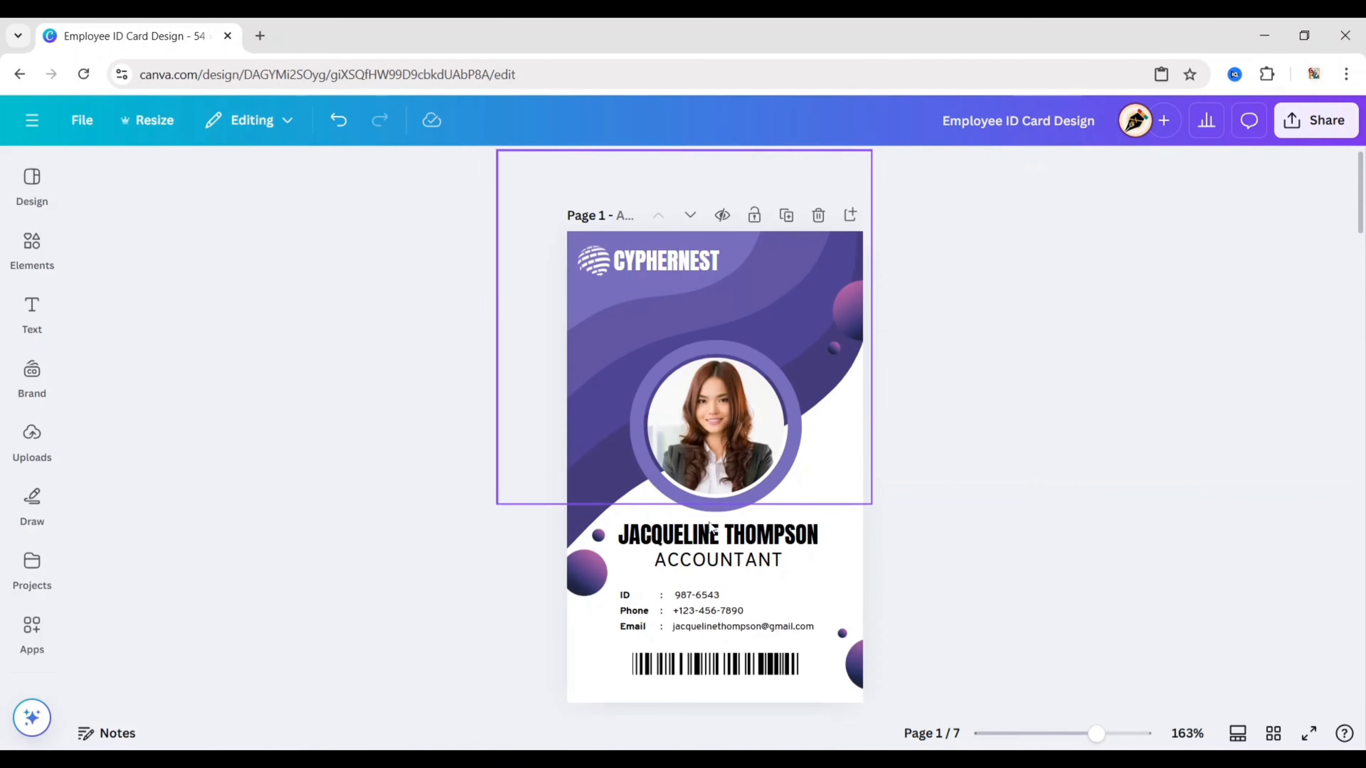
{"action": "left_click", "coordinate": [583, 296]}
{"action": "left_click_drag", "start_coordinate": [583, 294], "coordinate": [584, 497]}
{"action": "left_click", "coordinate": [580, 522], "text": "shift"}
{"action": "right_click", "coordinate": [578, 523]}
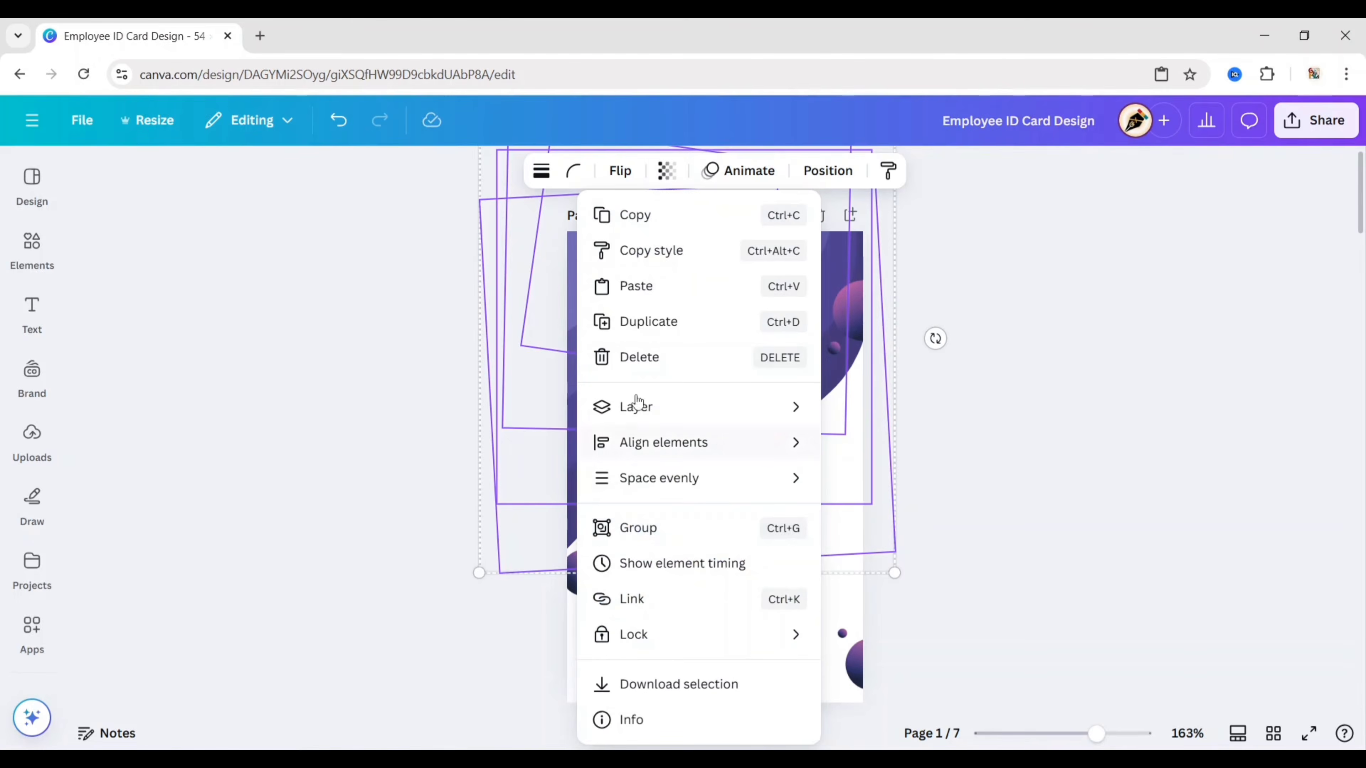
{"action": "left_click", "coordinate": [647, 217]}
{"action": "scroll", "coordinate": [994, 388], "scroll_direction": "down", "scroll_amount": 10}
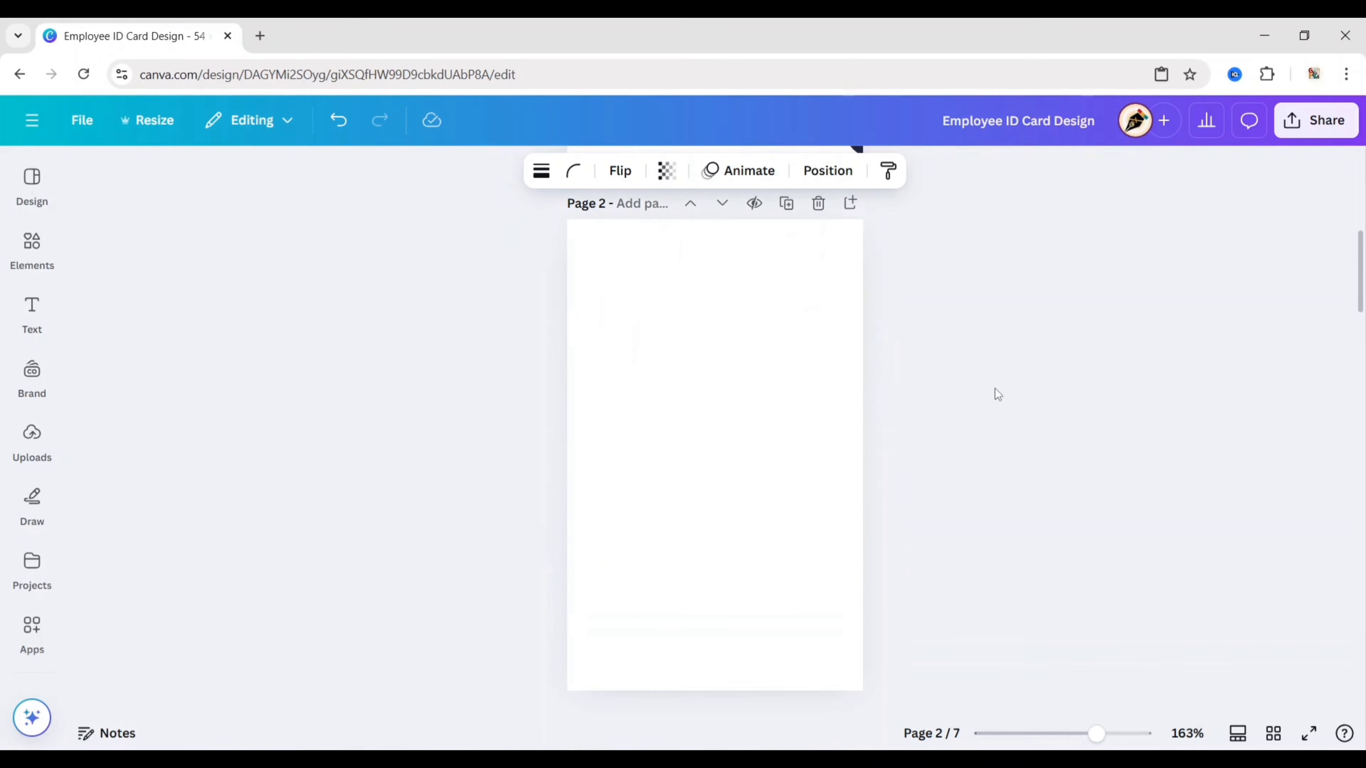
{"action": "left_click", "coordinate": [747, 508]}
{"action": "right_click", "coordinate": [745, 508]}
{"action": "left_click", "coordinate": [801, 599]}
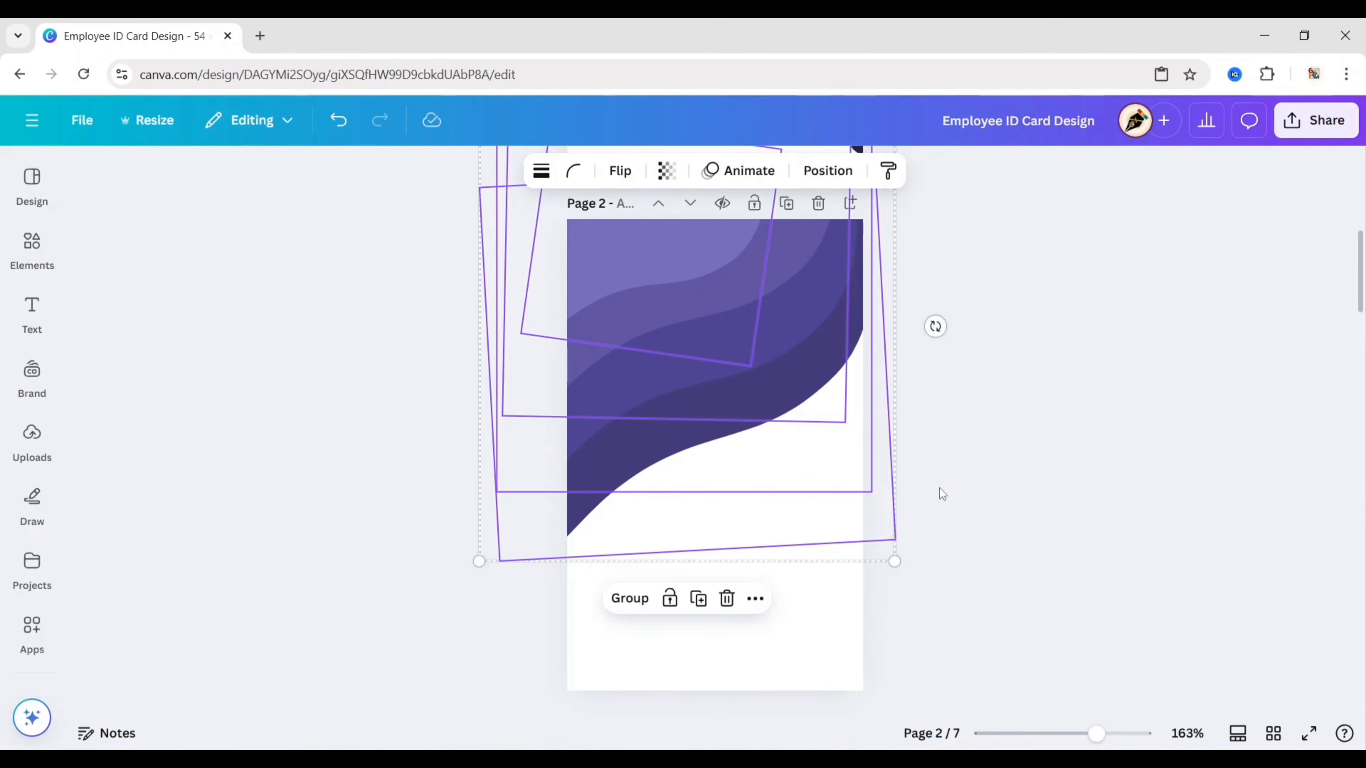
{"action": "left_click", "coordinate": [939, 490]}
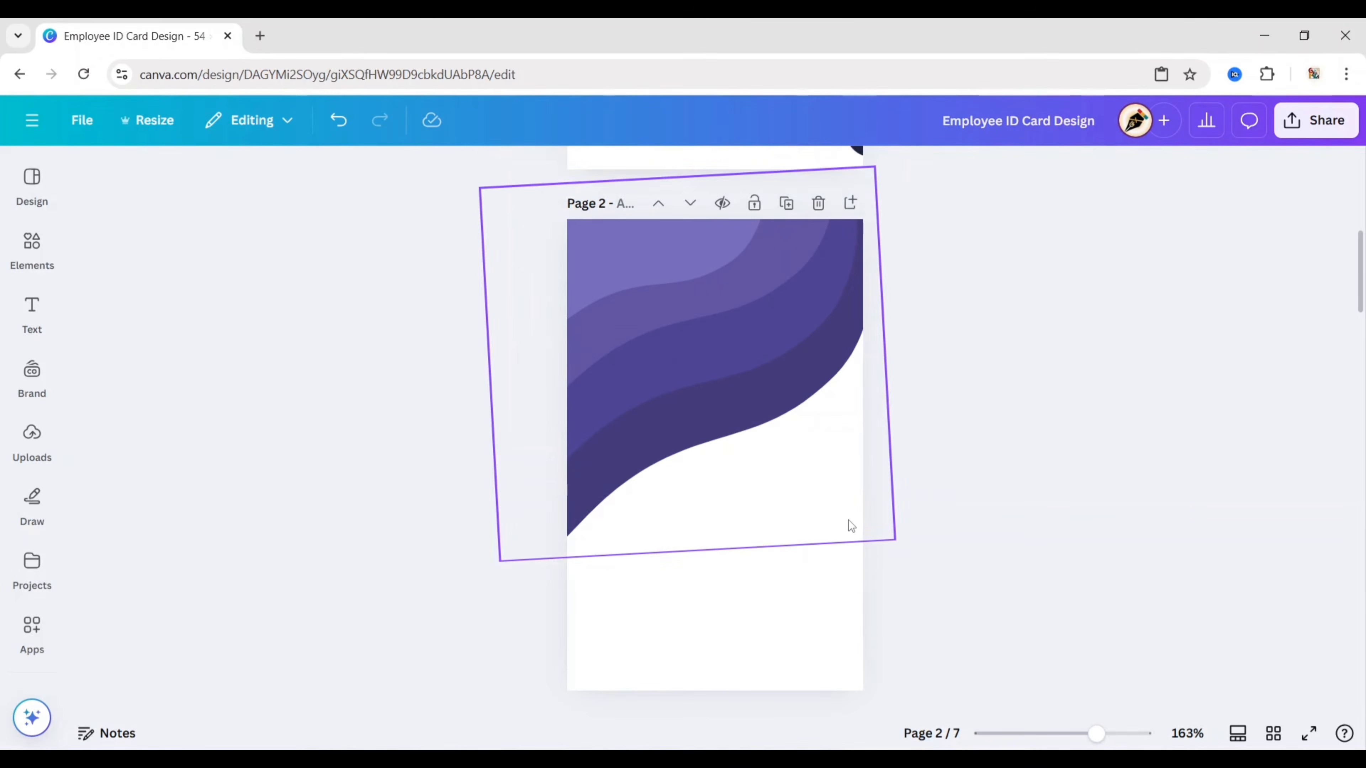
Step: Move the wave group down, then flip the dark wave upside down and drag it to the bottom
{"action": "left_click_drag", "start_coordinate": [807, 497], "coordinate": [827, 689]}
{"action": "left_click", "coordinate": [689, 171]}
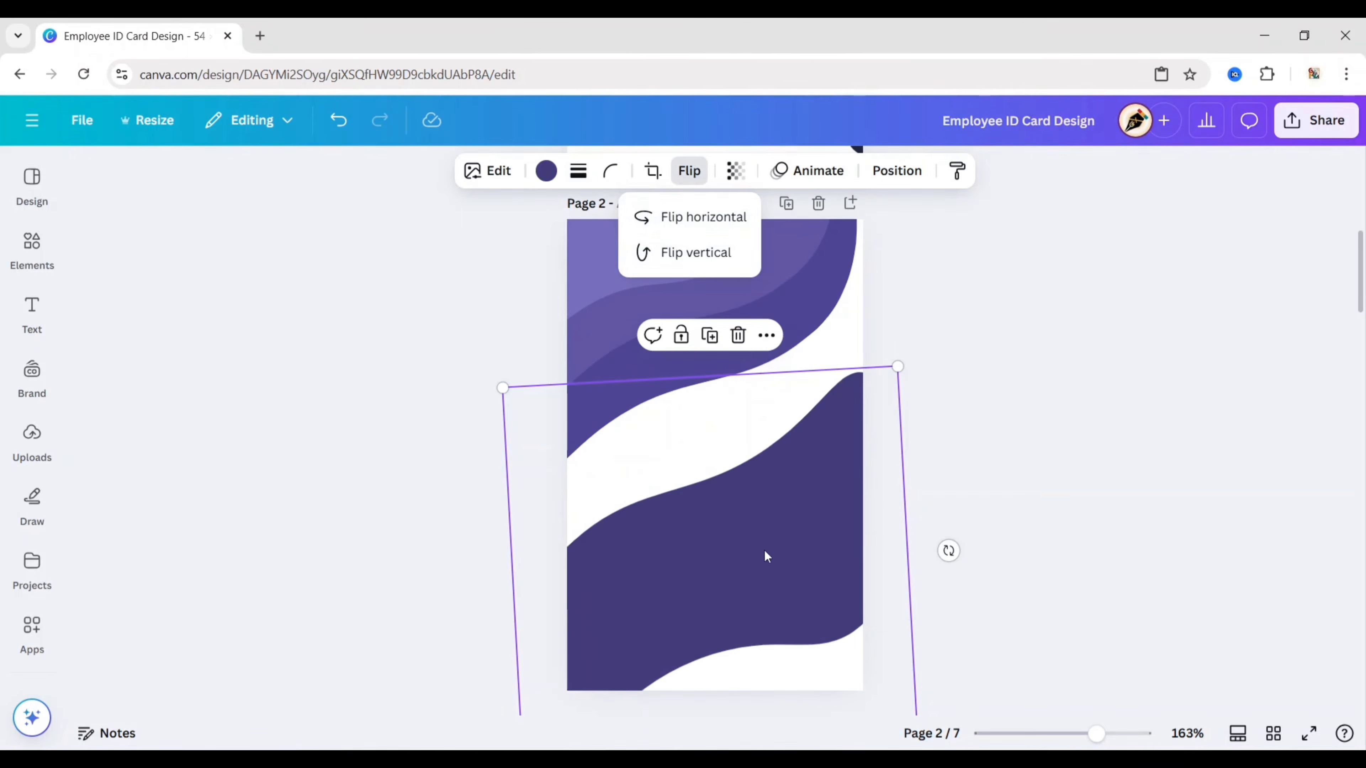
{"action": "left_click_drag", "start_coordinate": [766, 557], "coordinate": [786, 617]}
{"action": "left_click", "coordinate": [771, 357]}
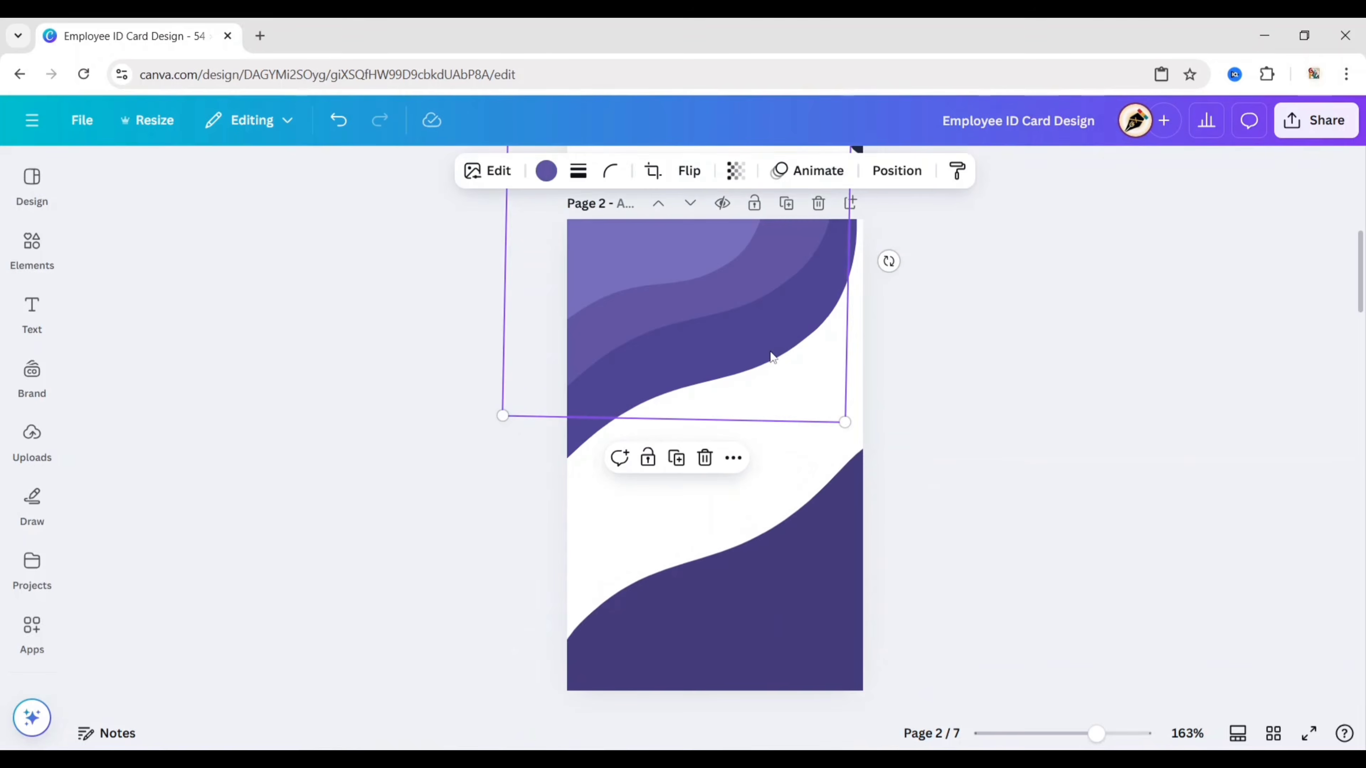
{"action": "left_click_drag", "start_coordinate": [656, 435], "coordinate": [680, 589]}
{"action": "left_click", "coordinate": [690, 171]}
{"action": "left_click", "coordinate": [645, 442]}
{"action": "left_click", "coordinate": [689, 171]}
{"action": "left_click", "coordinate": [701, 230]}
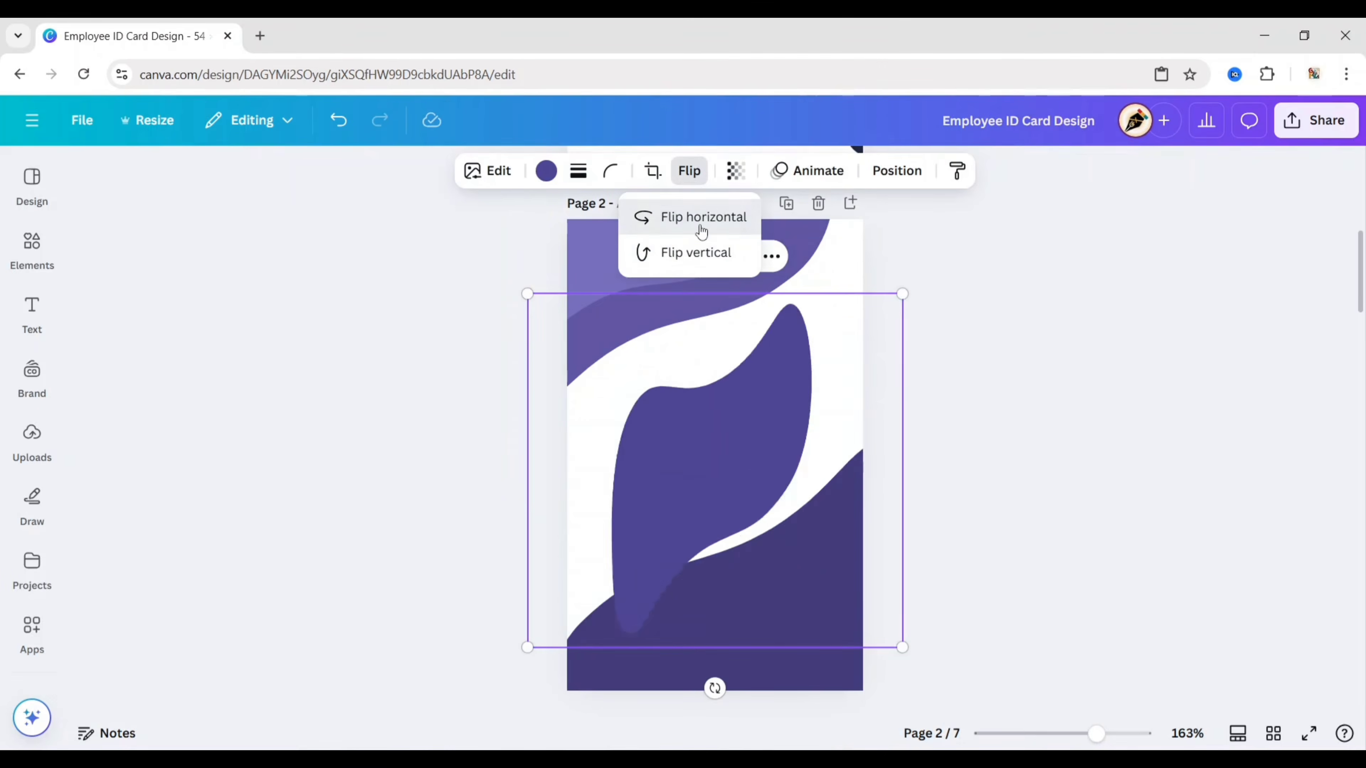
{"action": "left_click", "coordinate": [699, 252]}
{"action": "left_click_drag", "start_coordinate": [716, 466], "coordinate": [738, 651]}
{"action": "left_click", "coordinate": [915, 378]}
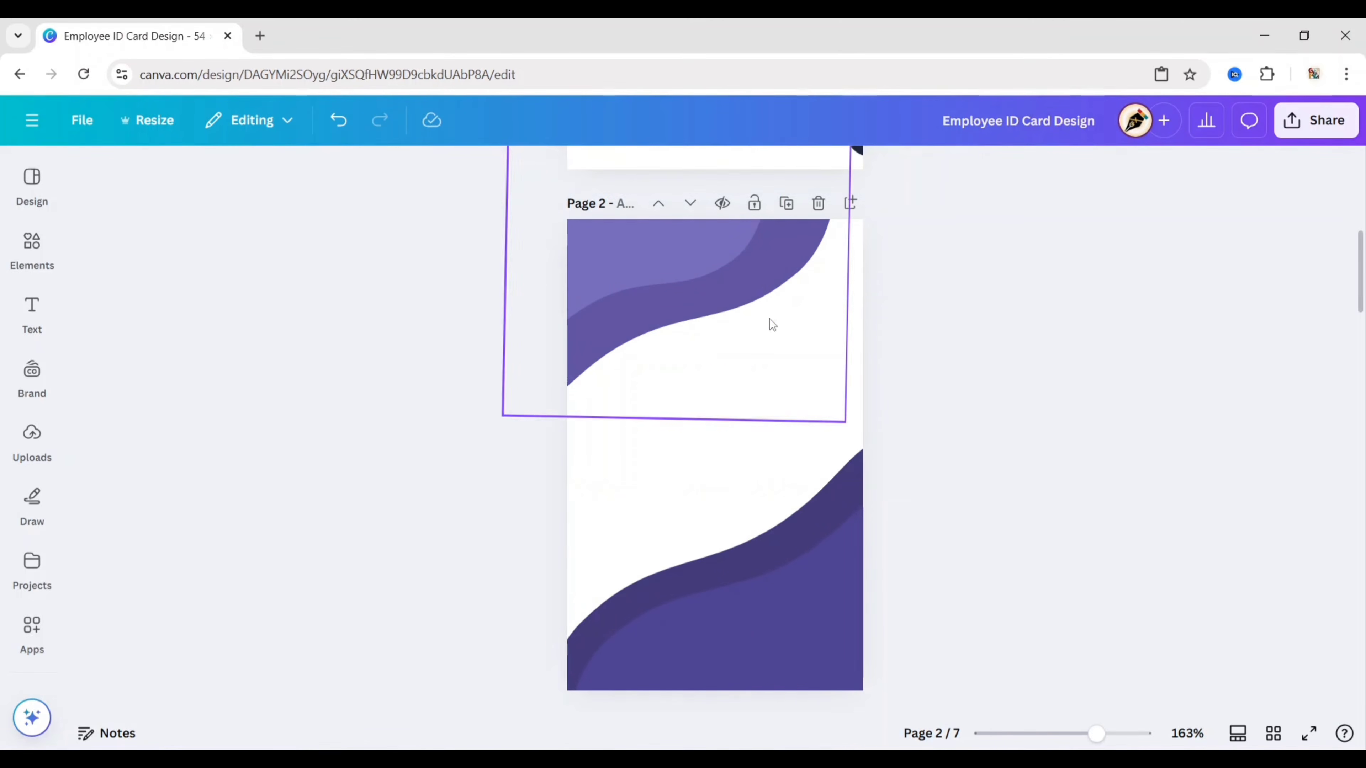
Step: Flip the top wave upside down and move it to the bottom of page 2
{"action": "left_click", "coordinate": [774, 337]}
{"action": "left_click_drag", "start_coordinate": [784, 357], "coordinate": [837, 518]}
{"action": "left_click", "coordinate": [689, 171]}
{"action": "left_click", "coordinate": [701, 217]}
{"action": "left_click", "coordinate": [697, 253]}
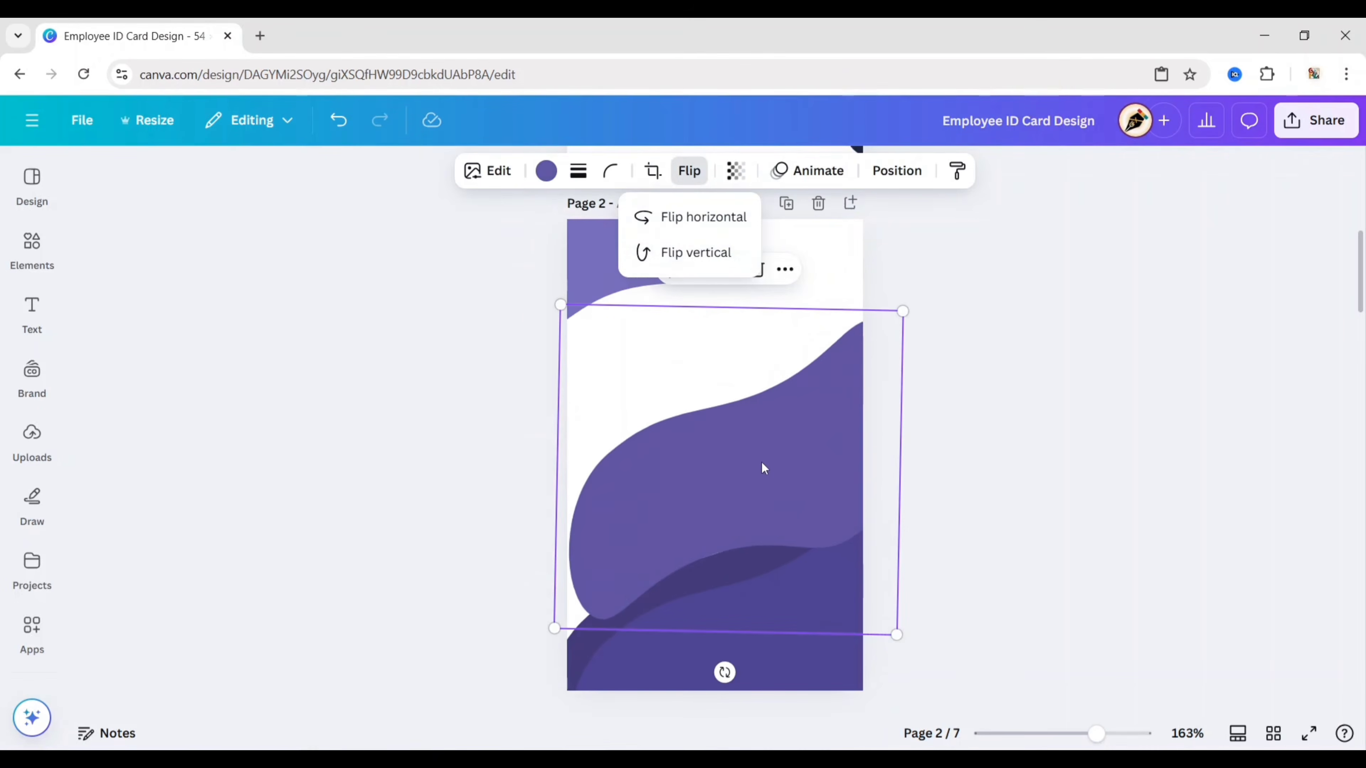
{"action": "left_click_drag", "start_coordinate": [765, 468], "coordinate": [794, 678]}
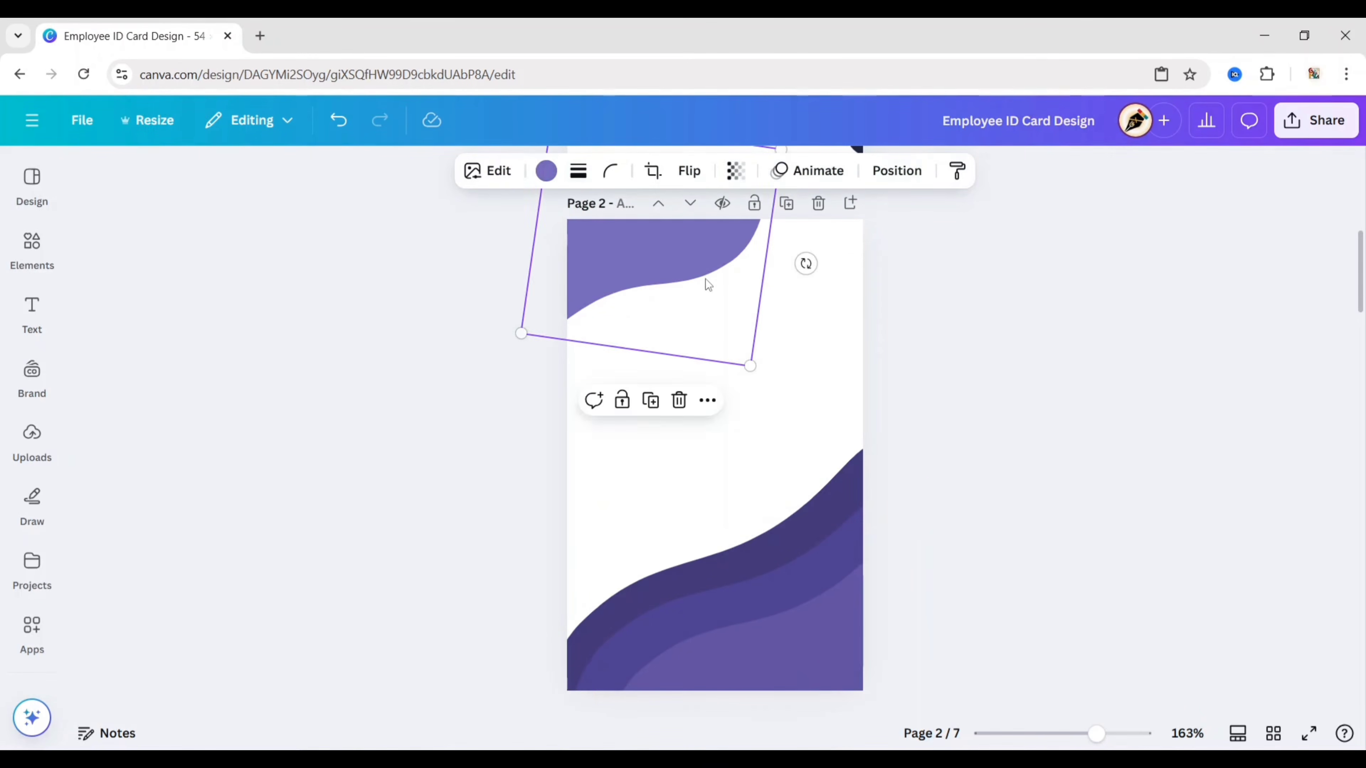
{"action": "left_click_drag", "start_coordinate": [704, 283], "coordinate": [789, 688]}
{"action": "left_click", "coordinate": [690, 171]}
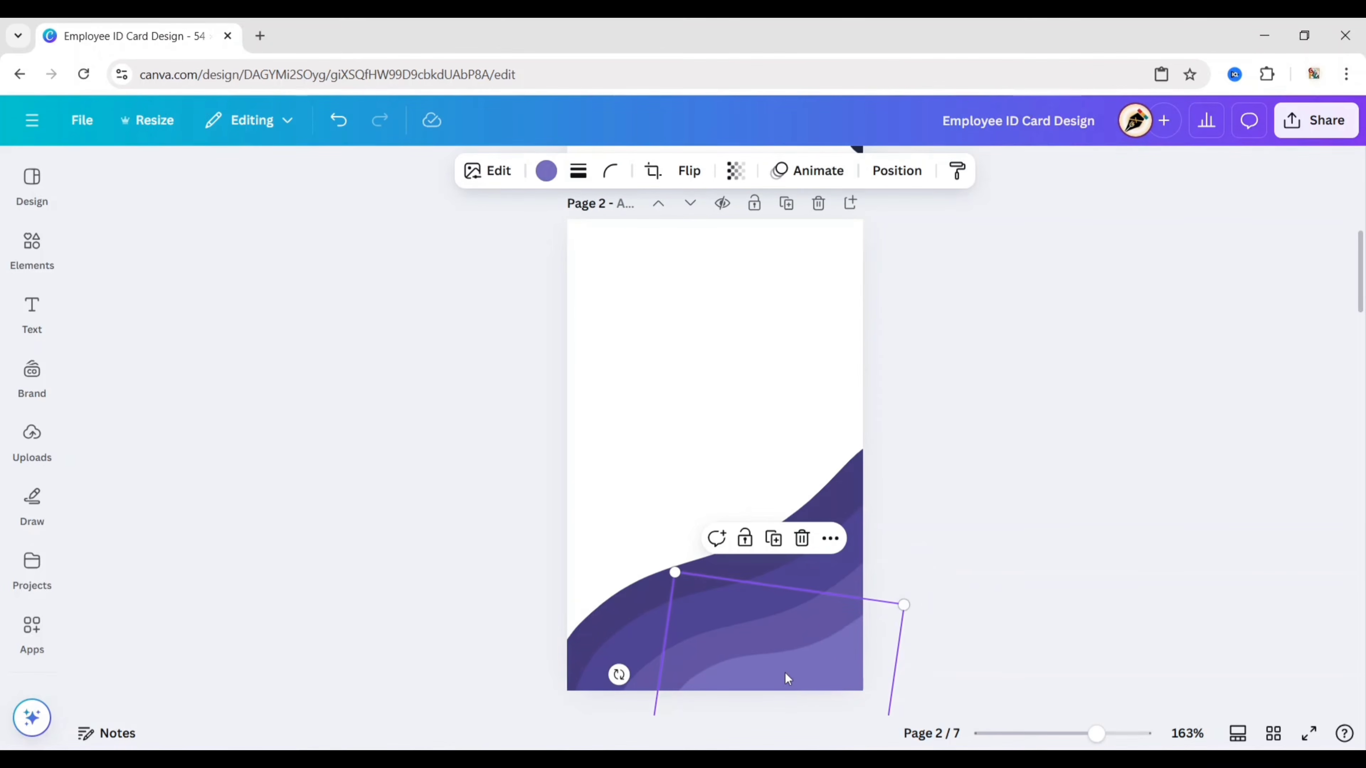
{"action": "left_click", "coordinate": [904, 499]}
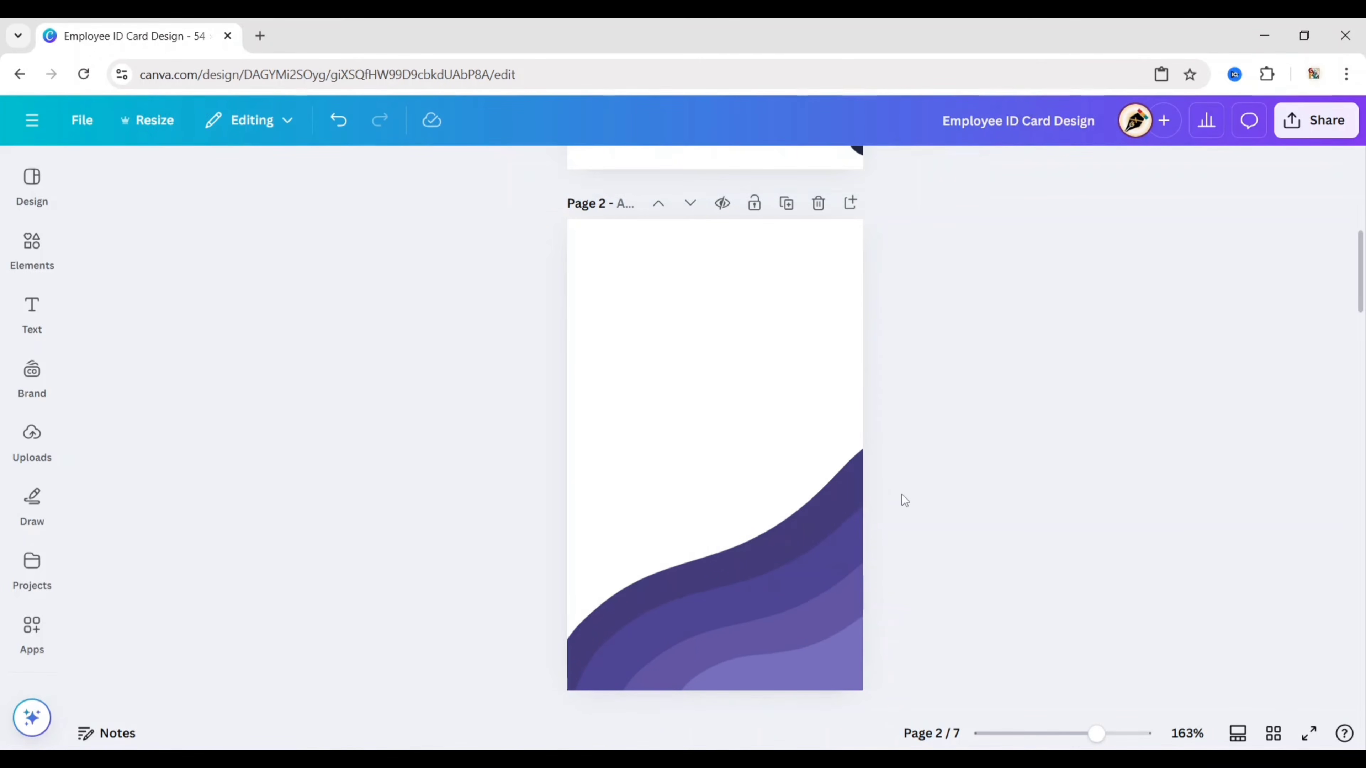
{"action": "scroll", "coordinate": [906, 417], "scroll_direction": "up", "scroll_amount": 10}
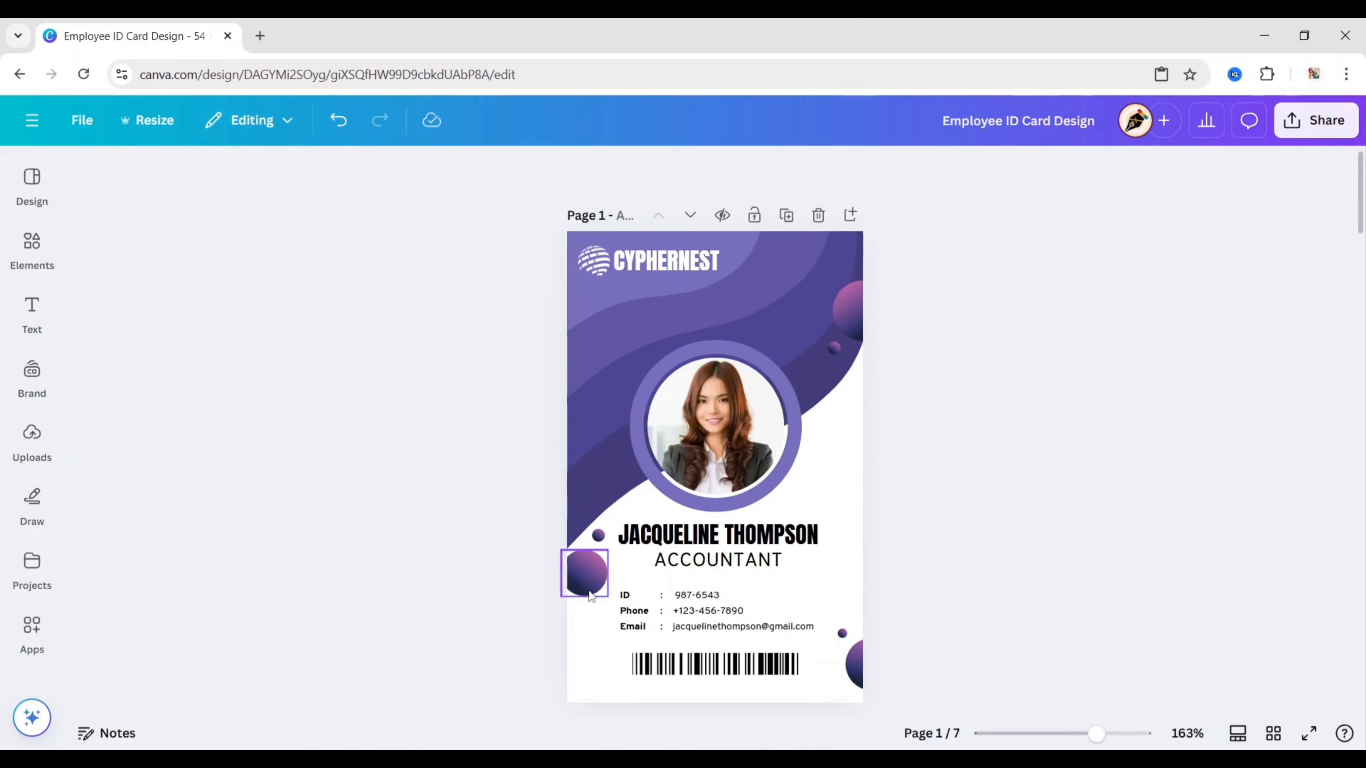
Step: Copy the gradient circle and small dot from the front card onto page 2
{"action": "left_click", "coordinate": [590, 589]}
{"action": "left_click", "coordinate": [598, 535], "text": "shift"}
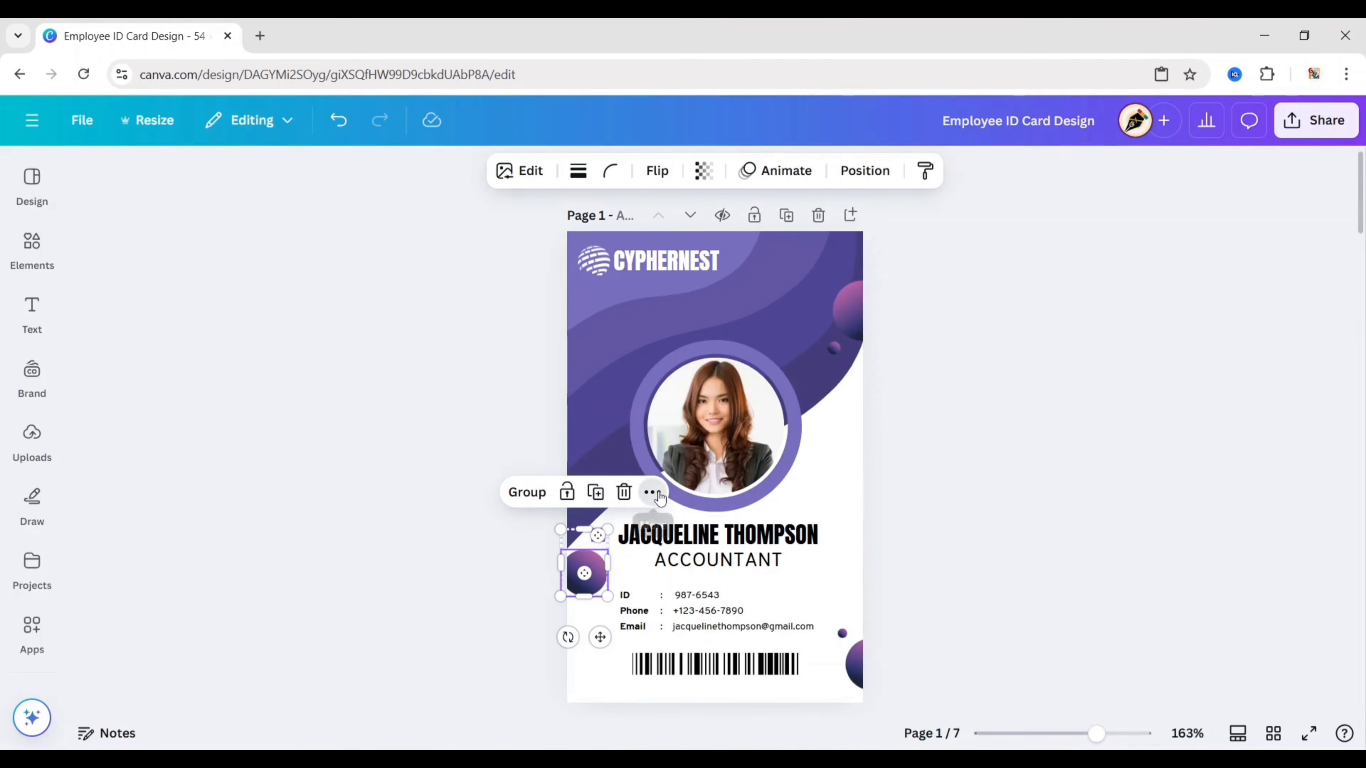
{"action": "left_click", "coordinate": [649, 493]}
{"action": "left_click", "coordinate": [697, 128]}
{"action": "scroll", "coordinate": [987, 473], "scroll_direction": "down", "scroll_amount": 10}
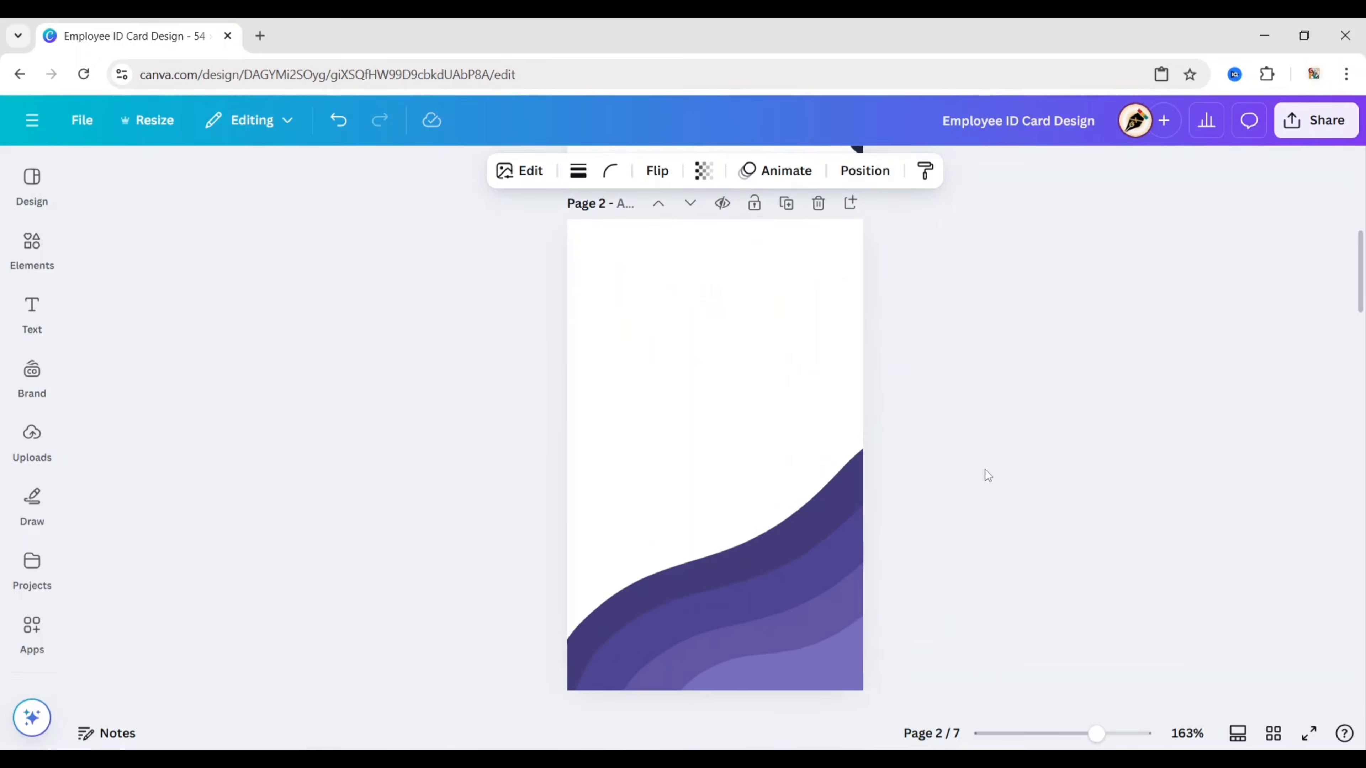
{"action": "left_click", "coordinate": [729, 479]}
{"action": "right_click", "coordinate": [726, 479]}
{"action": "left_click", "coordinate": [747, 322]}
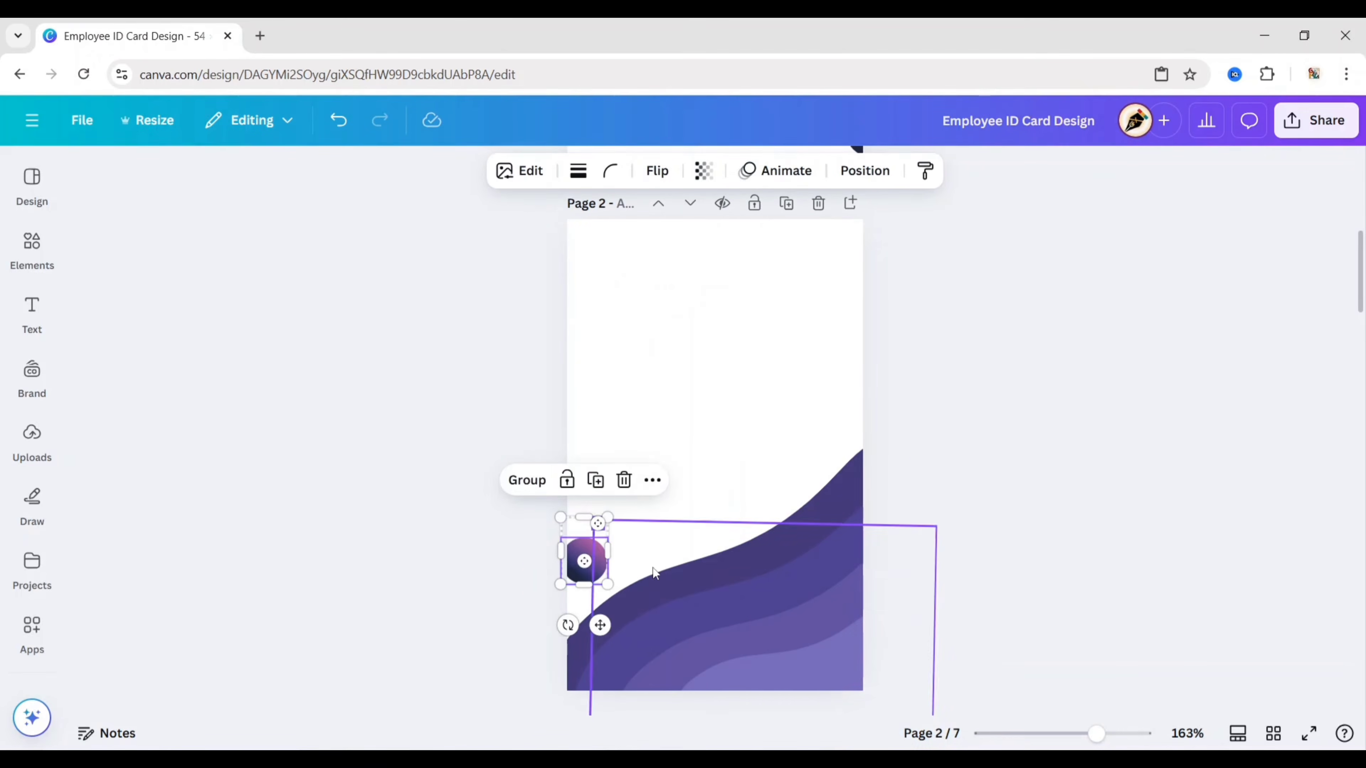
{"action": "left_click", "coordinate": [519, 419]}
Step: Duplicate the circle and dot into the top-left corner of page 2
{"action": "left_click", "coordinate": [578, 565]}
{"action": "key", "text": "ctrl+d"}
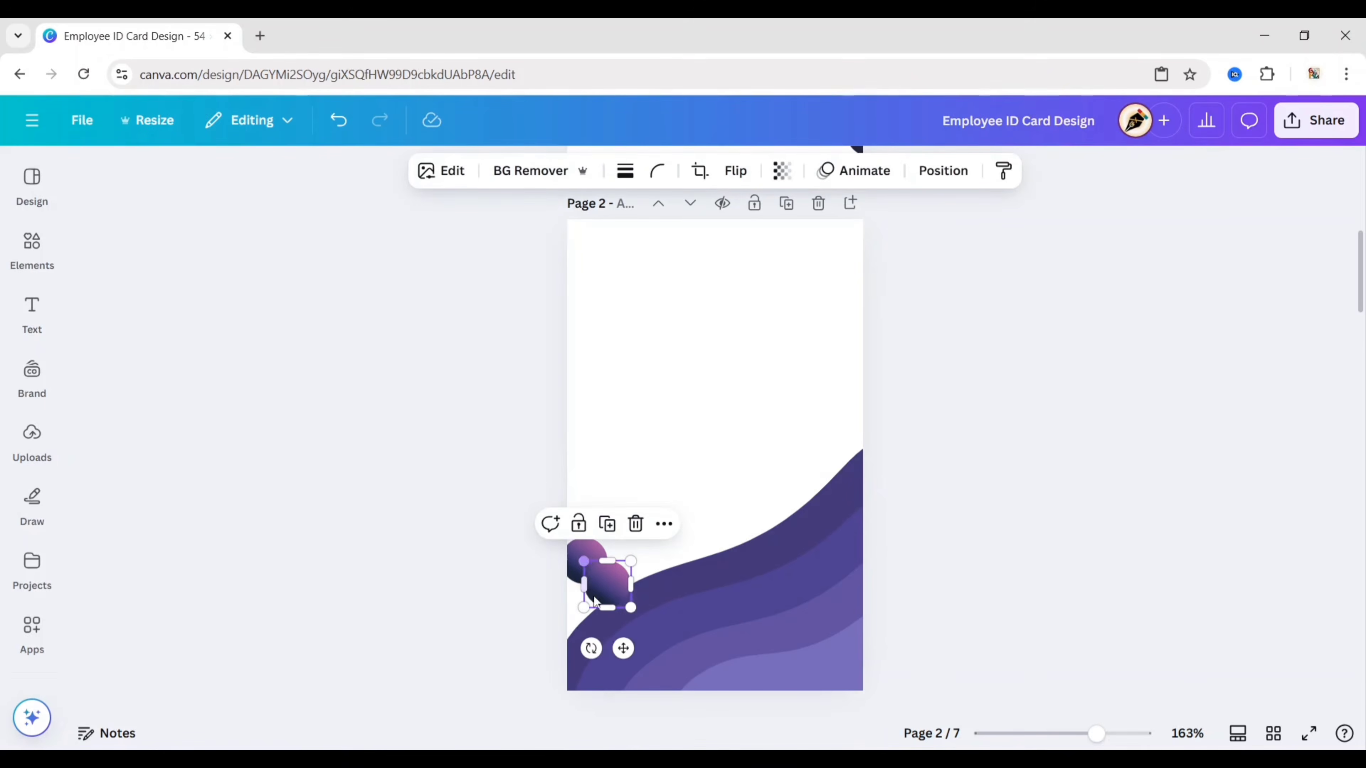
{"action": "left_click_drag", "start_coordinate": [595, 601], "coordinate": [526, 249]}
{"action": "left_click", "coordinate": [599, 524]}
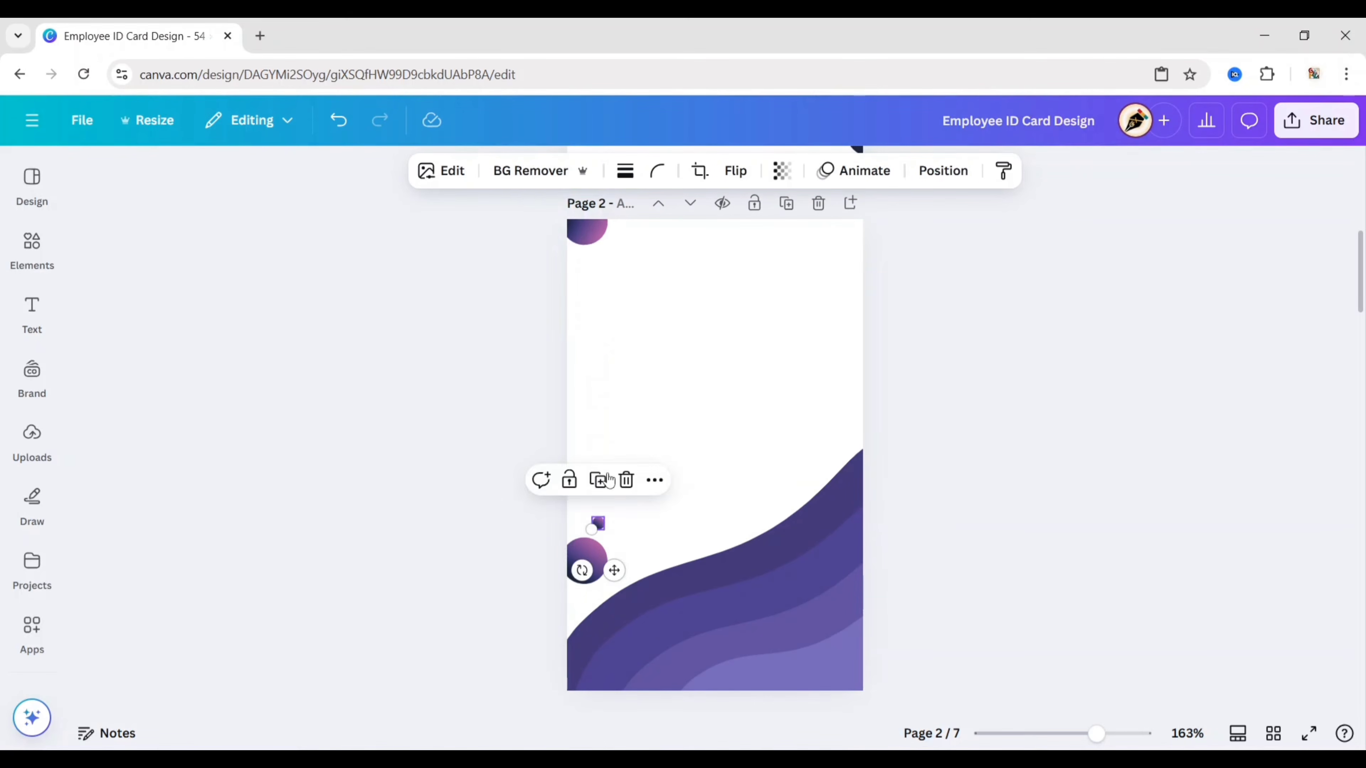
{"action": "left_click", "coordinate": [603, 480]}
{"action": "left_click_drag", "start_coordinate": [628, 580], "coordinate": [628, 308]}
{"action": "left_click", "coordinate": [527, 291]}
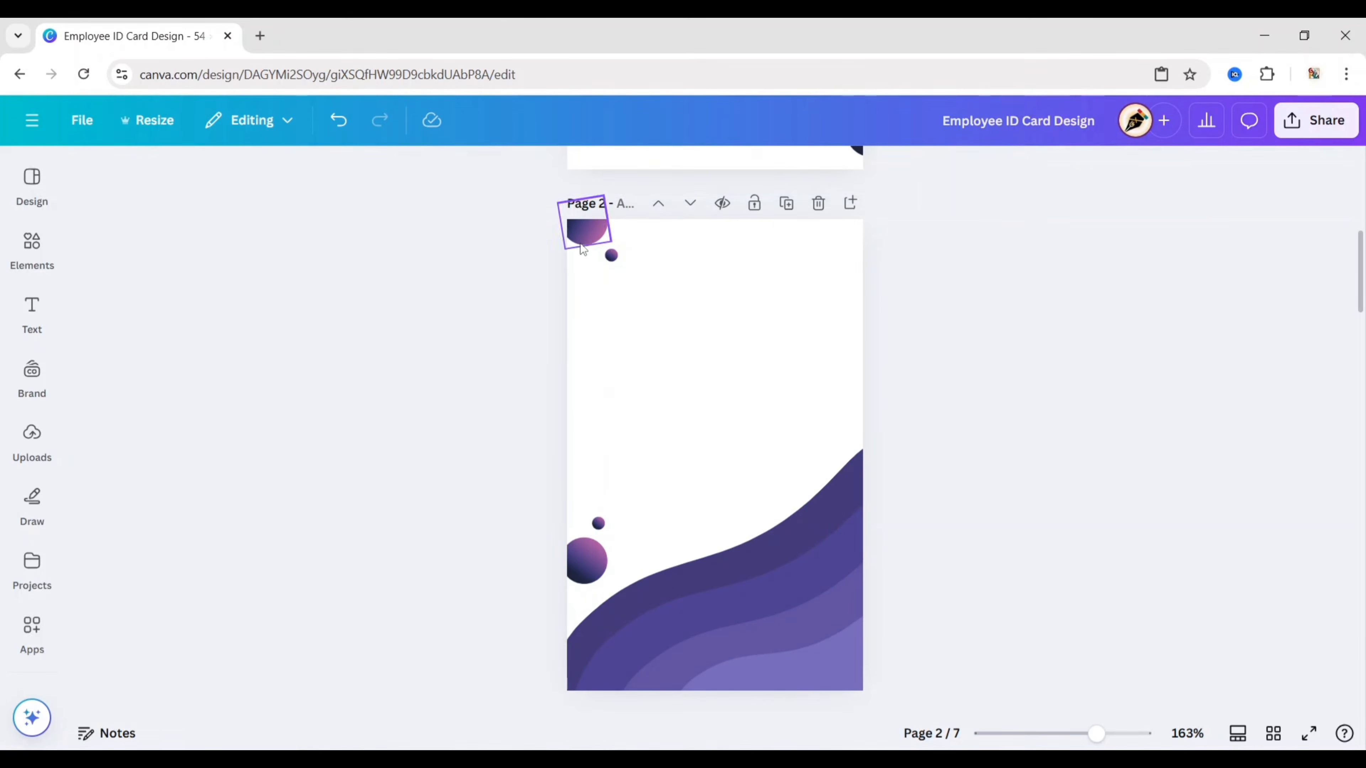
{"action": "left_click", "coordinate": [581, 241]}
{"action": "left_click", "coordinate": [476, 437]}
Step: Place an enlarged circle copy with a dot at the right edge, and add a Subheading text box
{"action": "left_click", "coordinate": [584, 557]}
{"action": "left_click", "coordinate": [585, 502]}
{"action": "left_click_drag", "start_coordinate": [608, 583], "coordinate": [917, 373]}
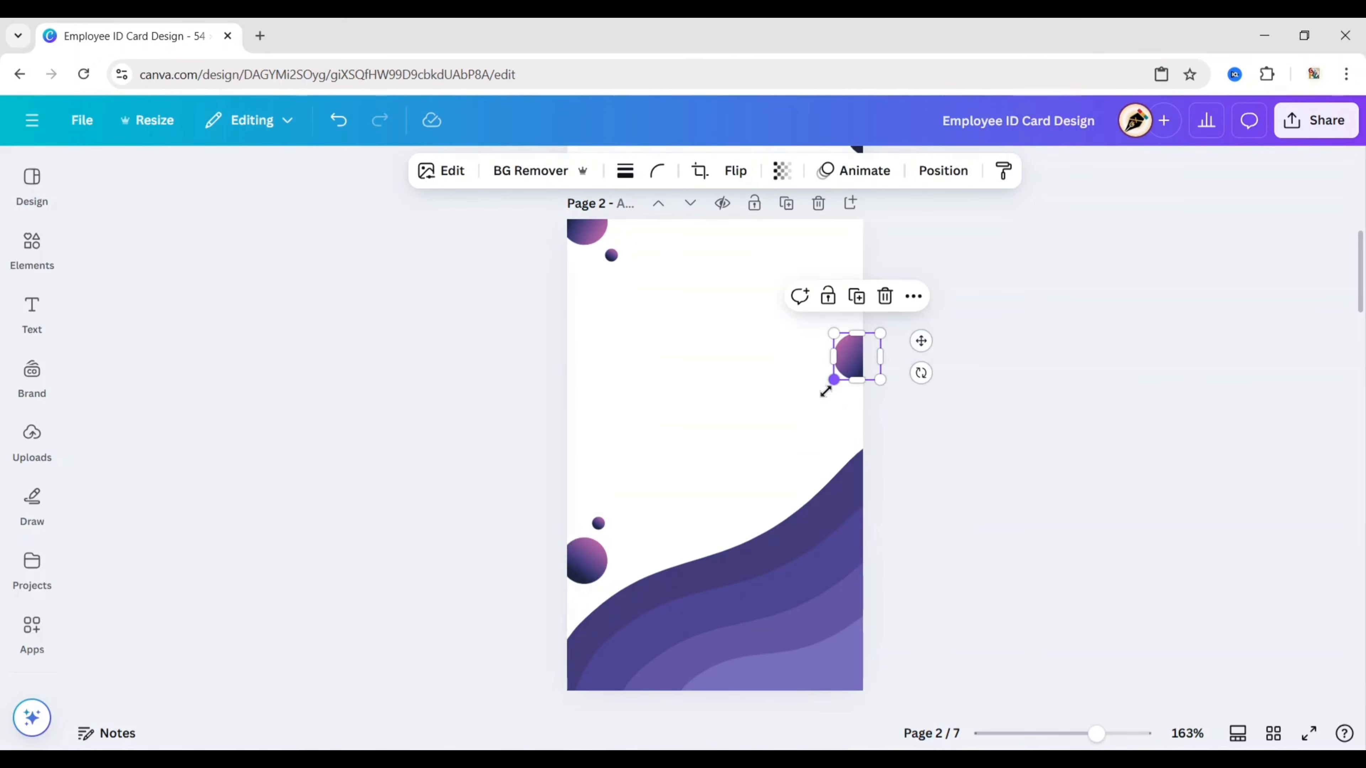
{"action": "left_click_drag", "start_coordinate": [832, 383], "coordinate": [858, 361]}
{"action": "left_click", "coordinate": [598, 524]}
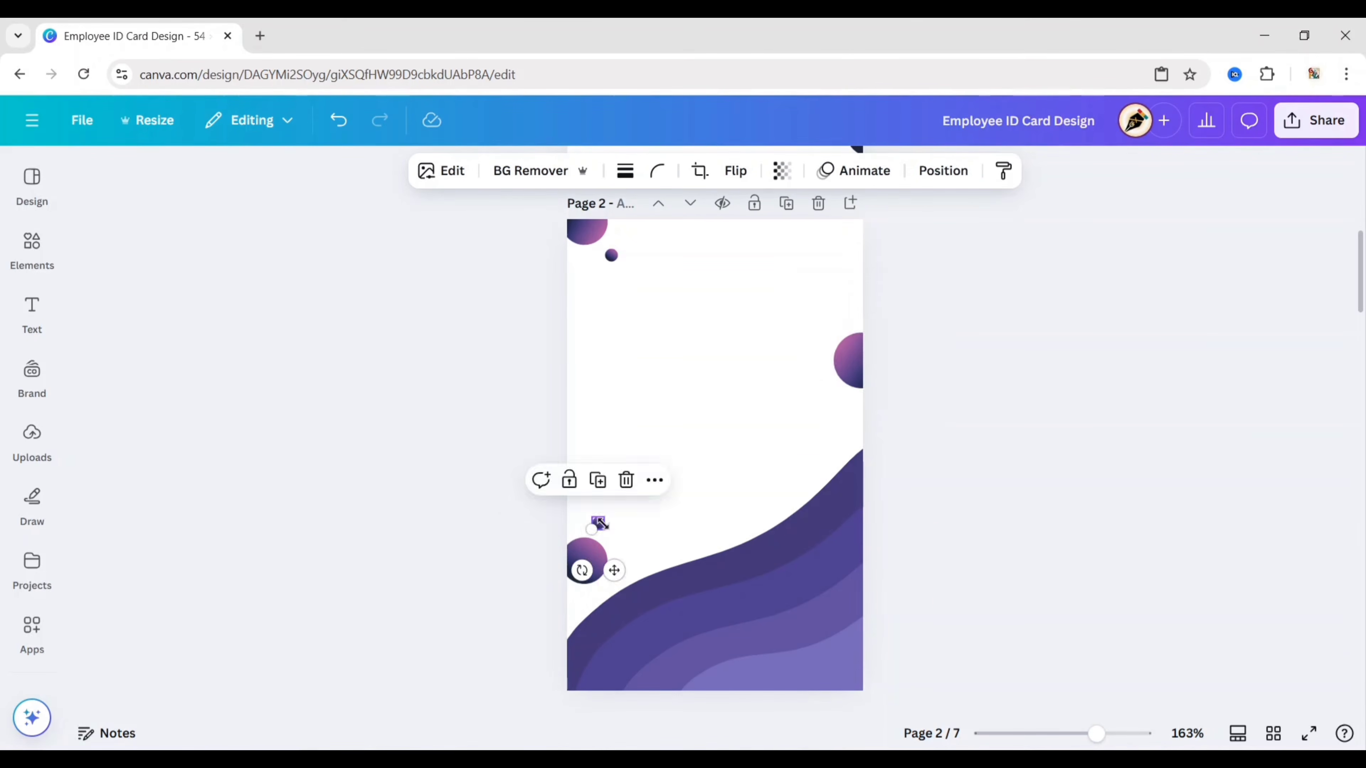
{"action": "left_click", "coordinate": [597, 480]}
{"action": "left_click_drag", "start_coordinate": [637, 594], "coordinate": [858, 450]}
{"action": "left_click", "coordinate": [963, 466]}
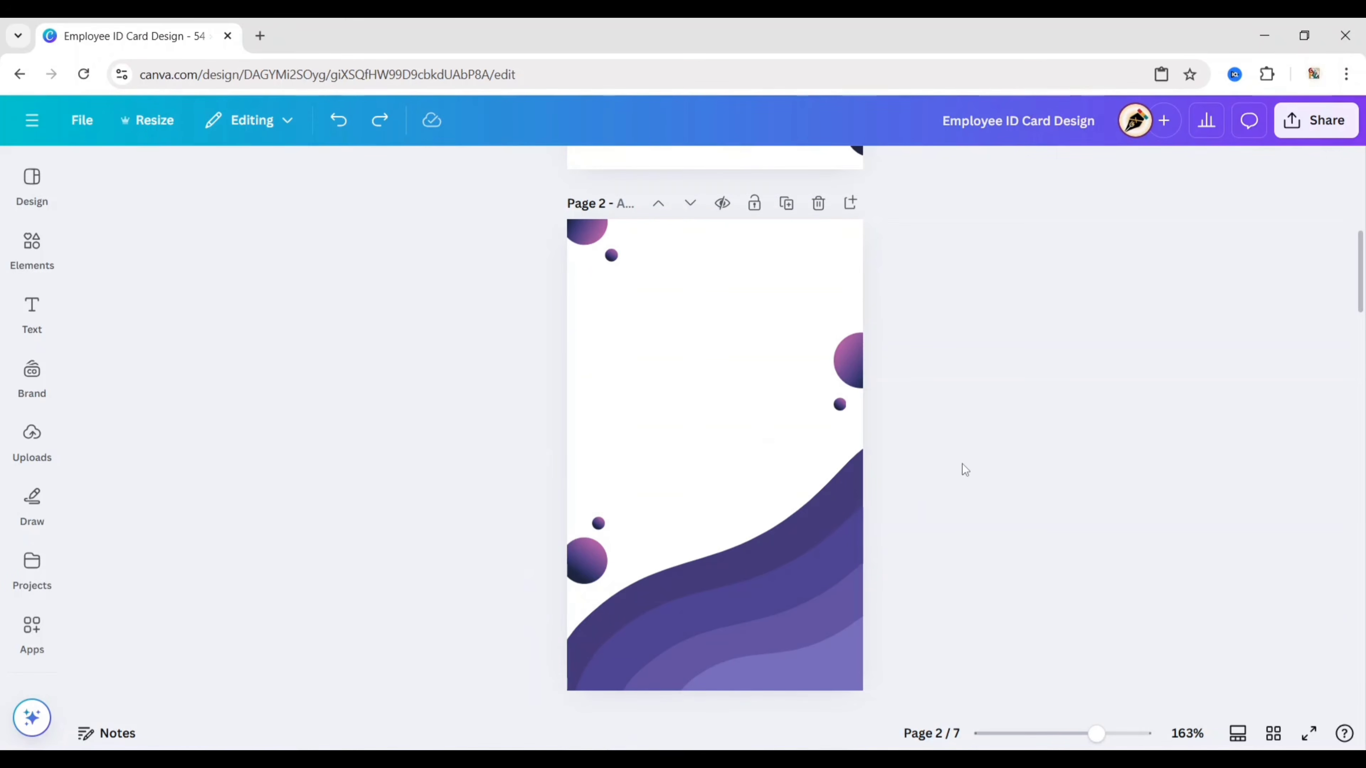
{"action": "left_click", "coordinate": [32, 312]}
{"action": "left_click", "coordinate": [192, 418]}
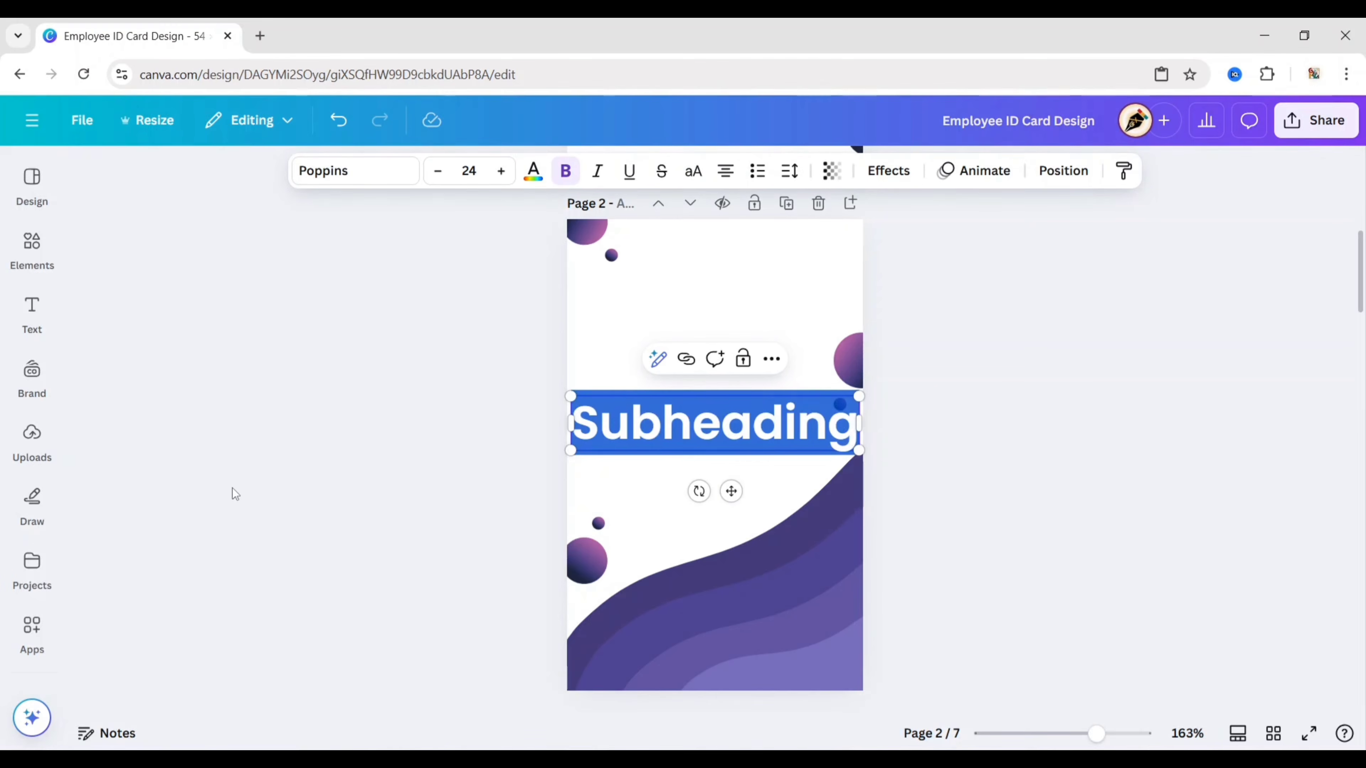
Step: Type 'TERMS AND CONDITIONS' in Anton size 12 and move the heading near the page top
{"action": "type", "text": "TERMS AND C"}
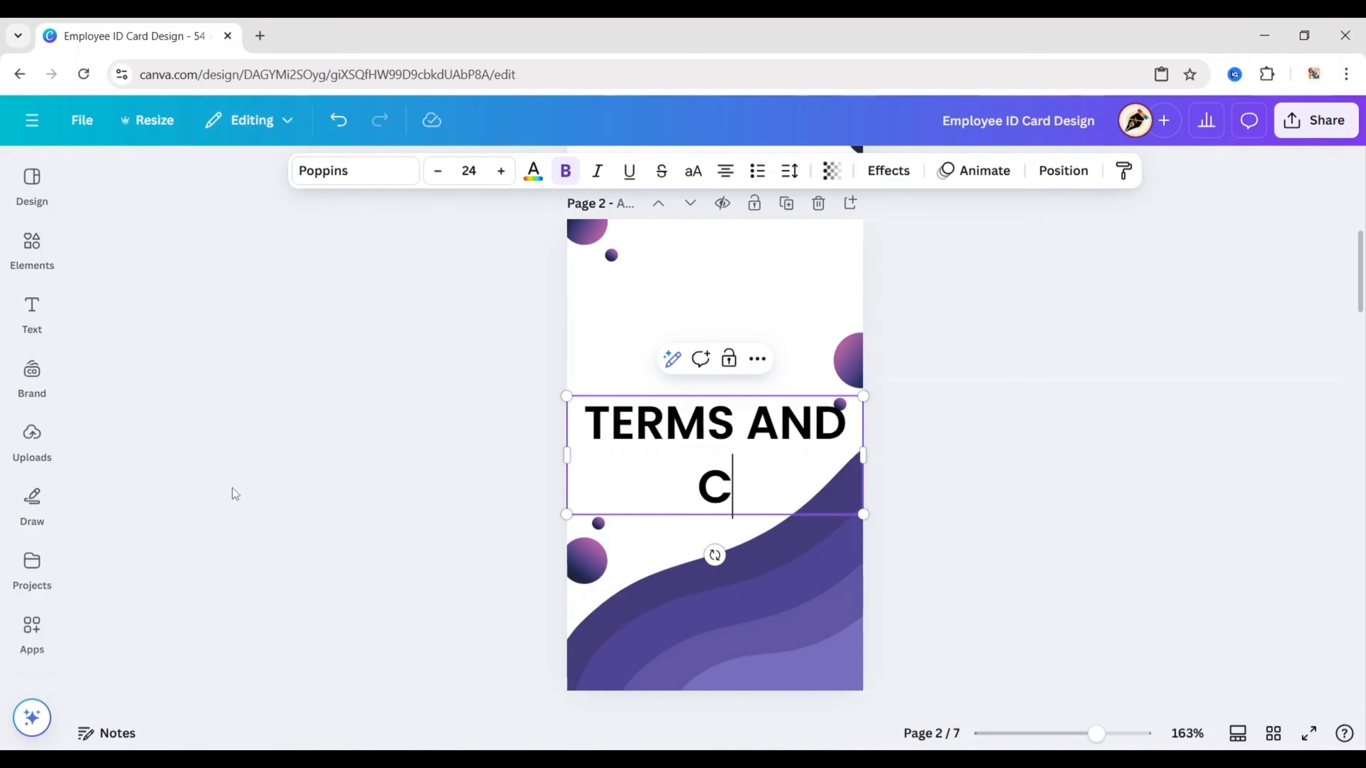
{"action": "type", "text": "ONDITIONS"}
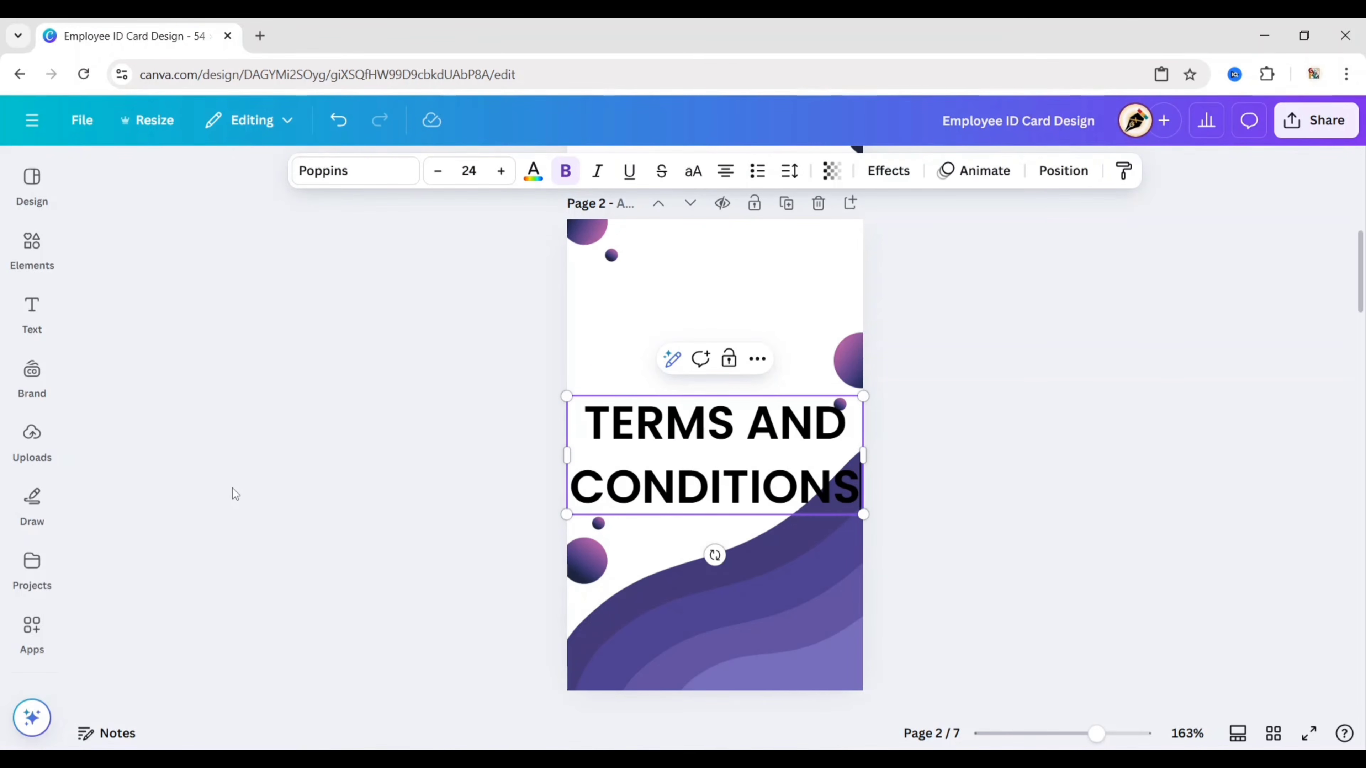
{"action": "left_click", "coordinate": [342, 175]}
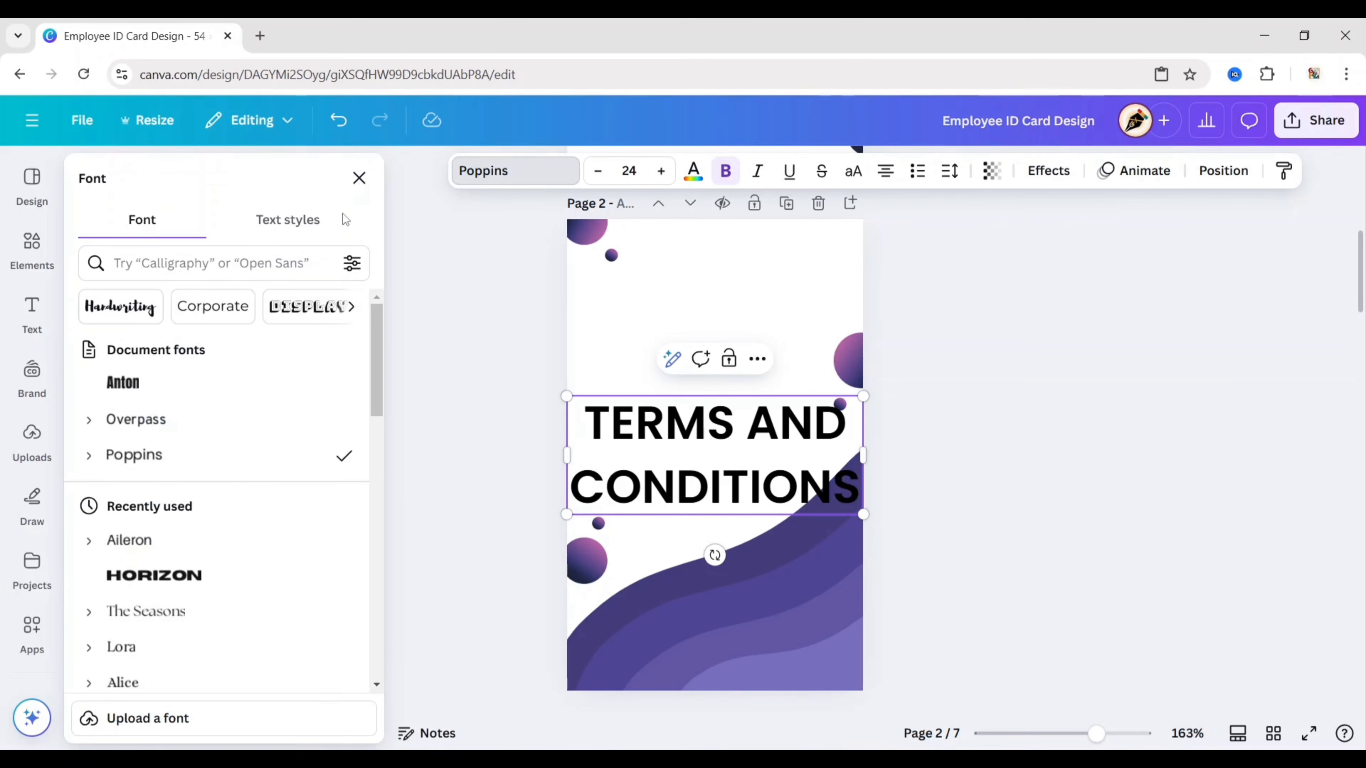
{"action": "left_click", "coordinate": [246, 383]}
{"action": "left_click", "coordinate": [359, 178]}
{"action": "left_click", "coordinate": [469, 171]}
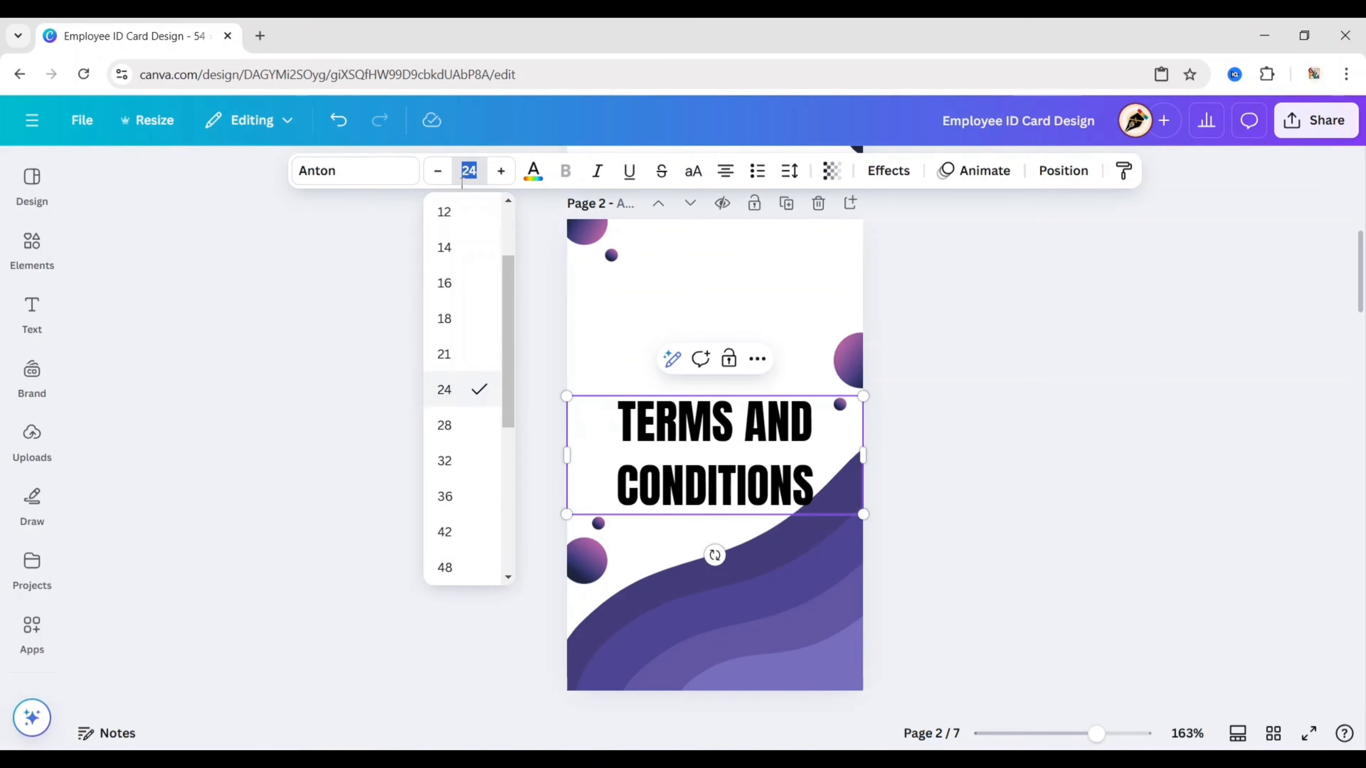
{"action": "left_click", "coordinate": [288, 391]}
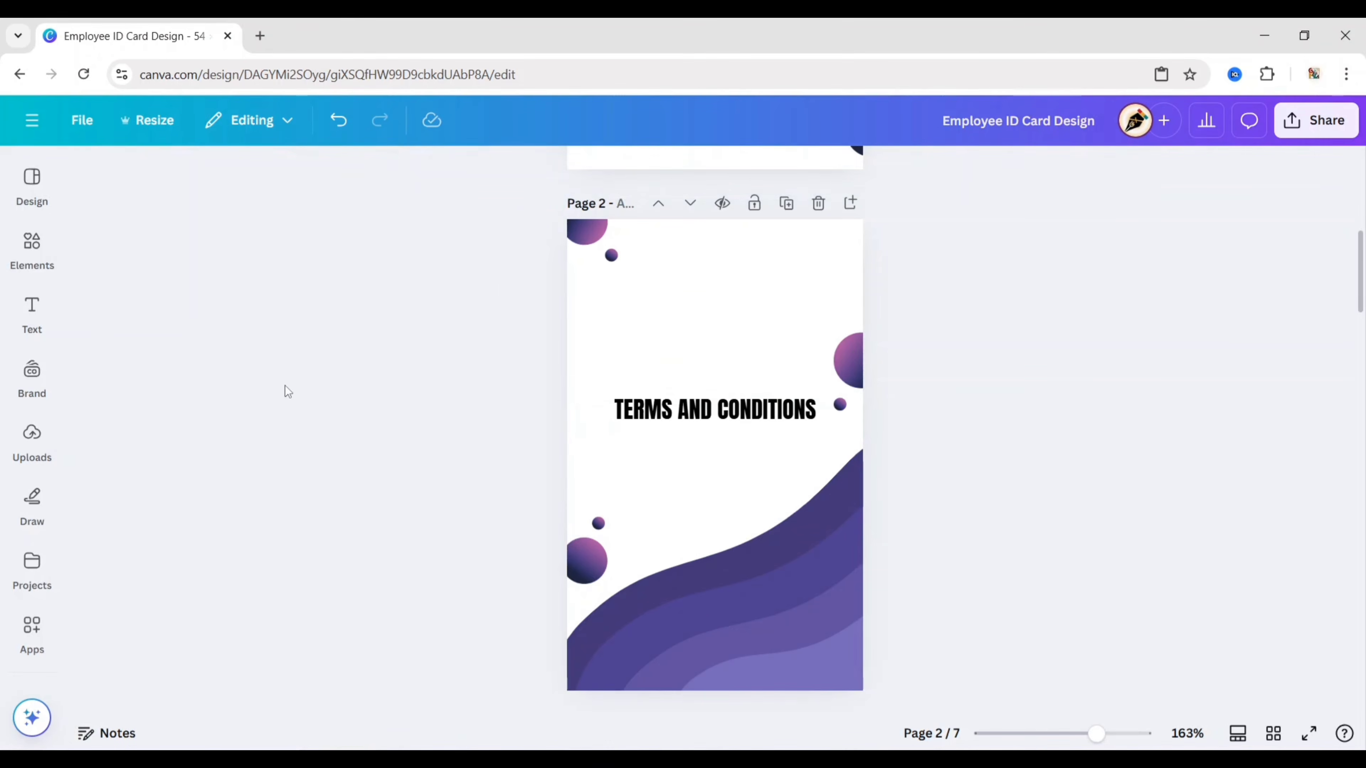
{"action": "left_click", "coordinate": [676, 413]}
{"action": "left_click_drag", "start_coordinate": [732, 464], "coordinate": [731, 336]}
{"action": "left_click", "coordinate": [495, 426]}
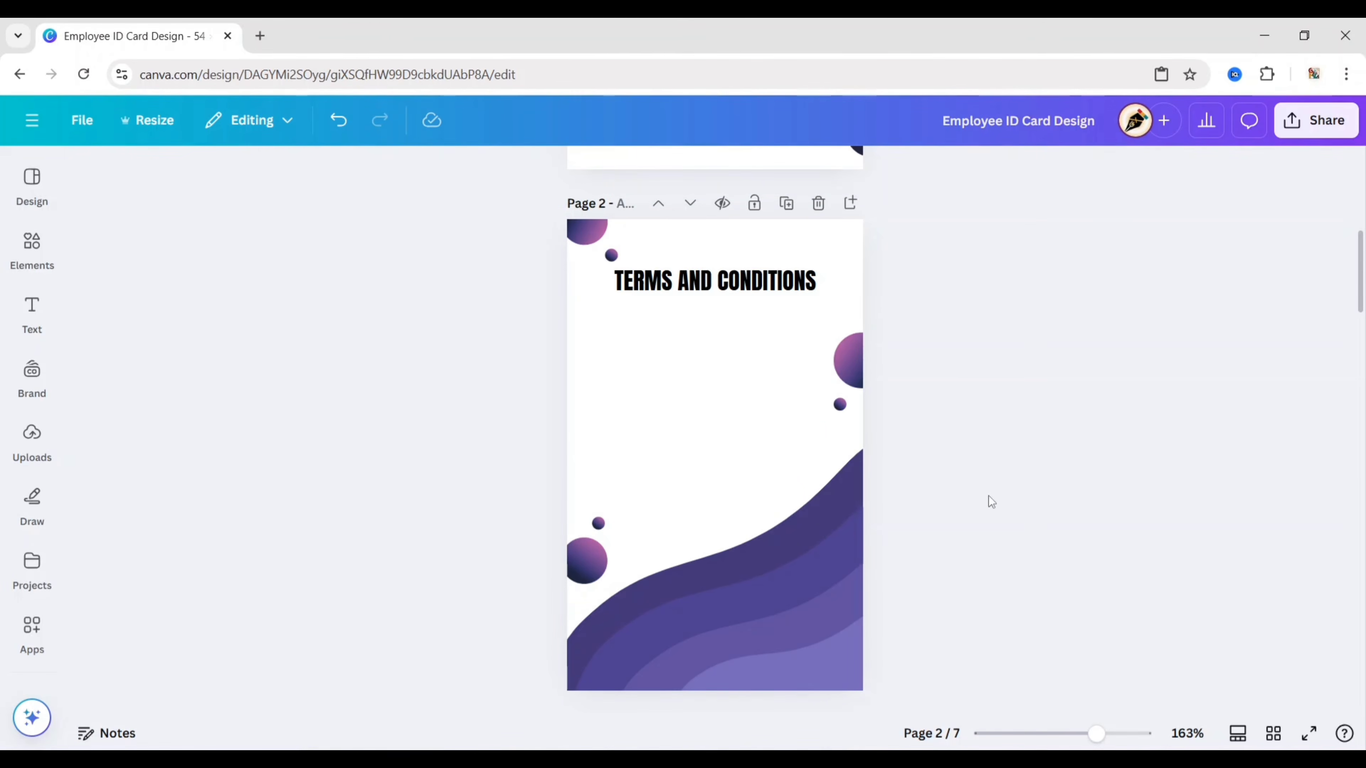
{"action": "scroll", "coordinate": [988, 496], "scroll_direction": "down", "scroll_amount": 5}
Step: Copy the Identification and Authorized Use bullet text from page 3 and place it under the heading
{"action": "left_click", "coordinate": [732, 493]}
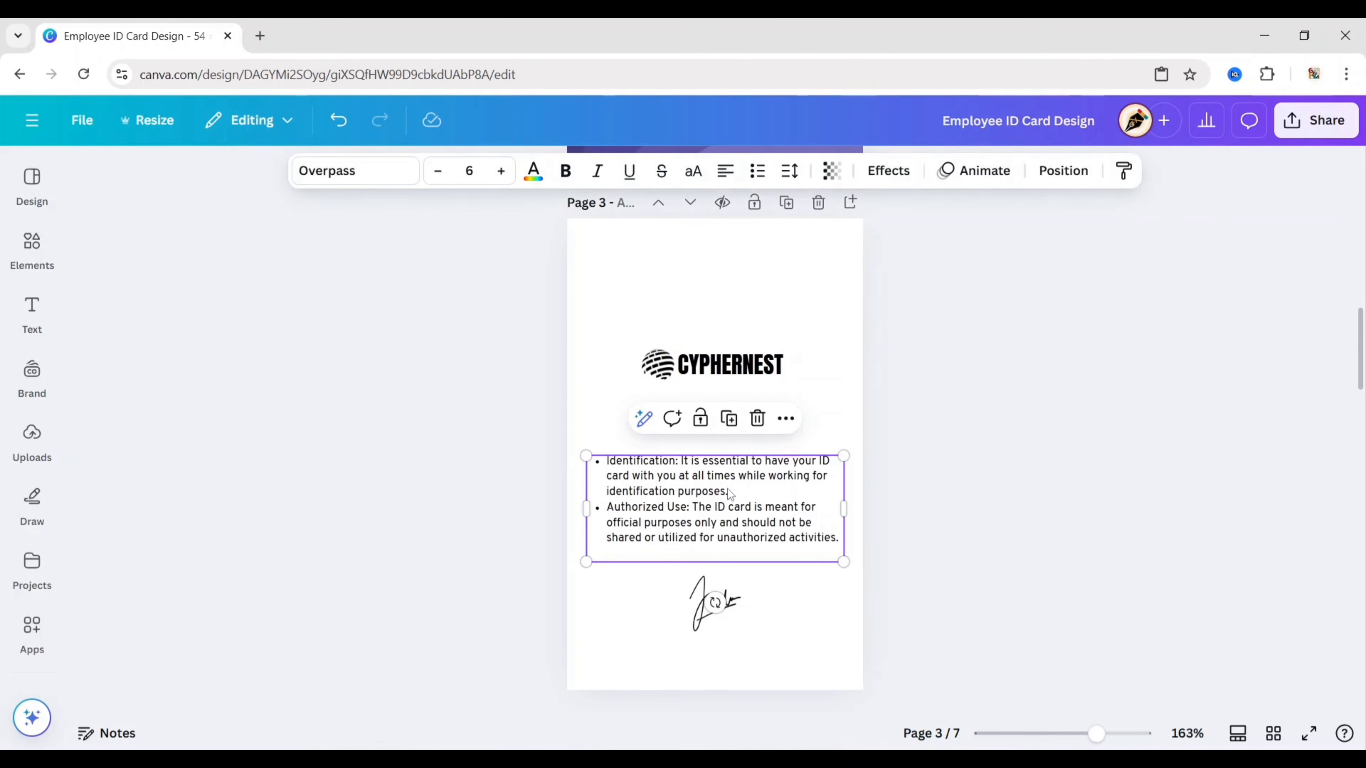
{"action": "right_click", "coordinate": [761, 514]}
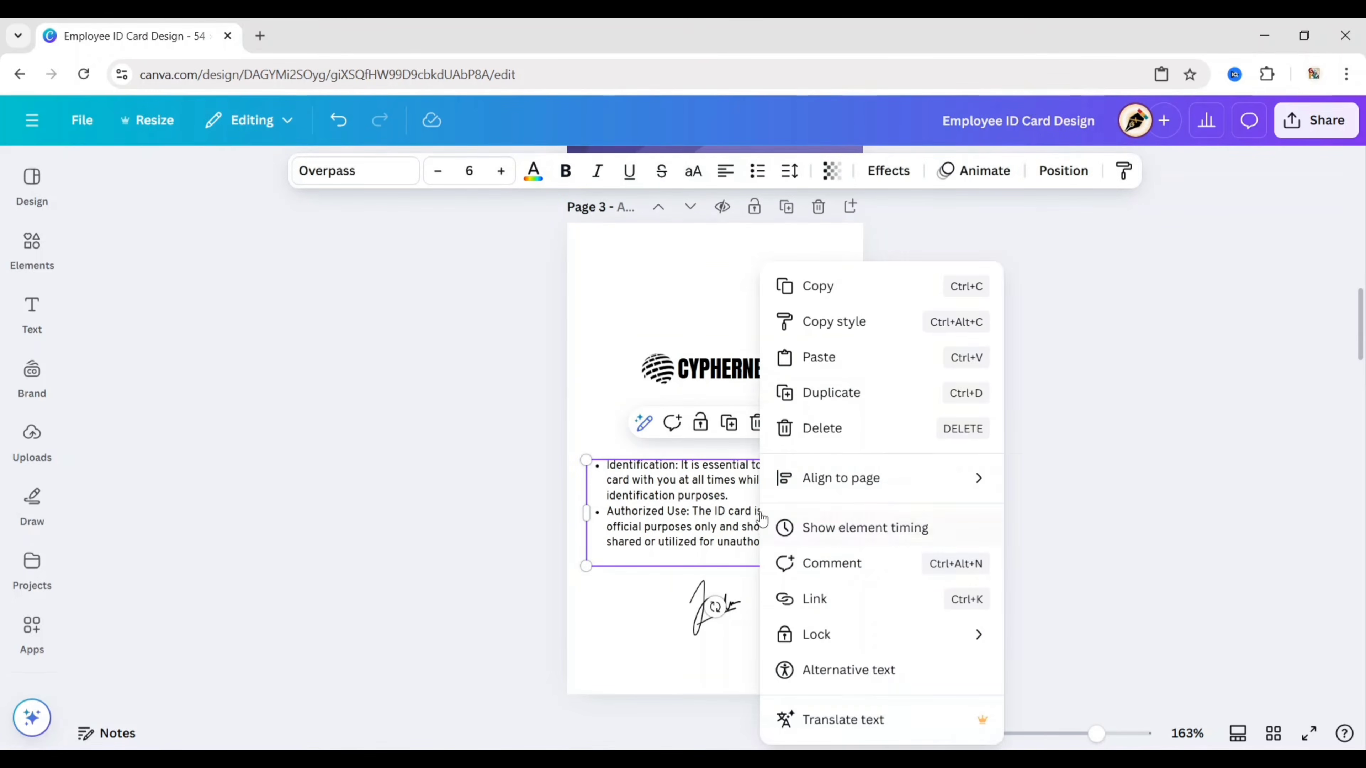
{"action": "left_click", "coordinate": [817, 286]}
{"action": "scroll", "coordinate": [936, 384], "scroll_direction": "up", "scroll_amount": 10}
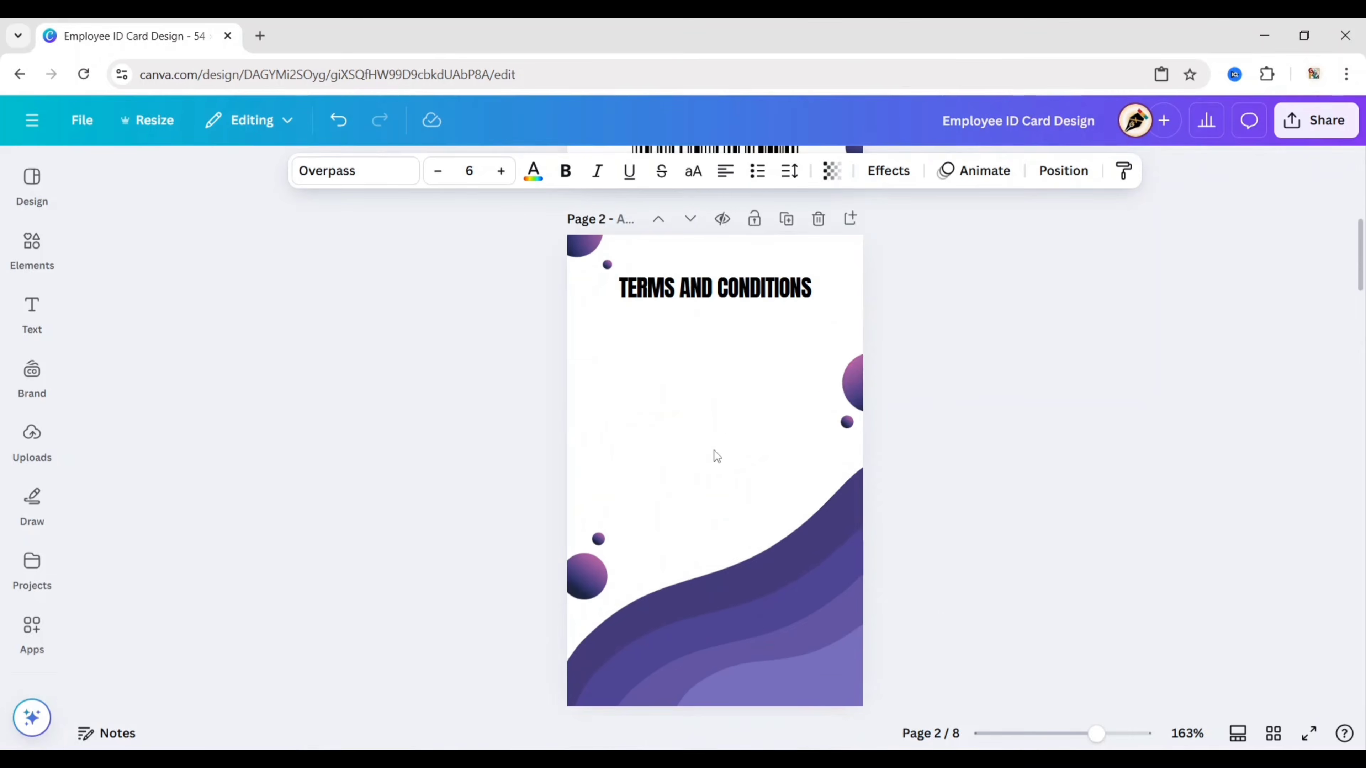
{"action": "right_click", "coordinate": [705, 456]}
{"action": "left_click", "coordinate": [812, 547]}
{"action": "left_click_drag", "start_coordinate": [739, 532], "coordinate": [736, 378]}
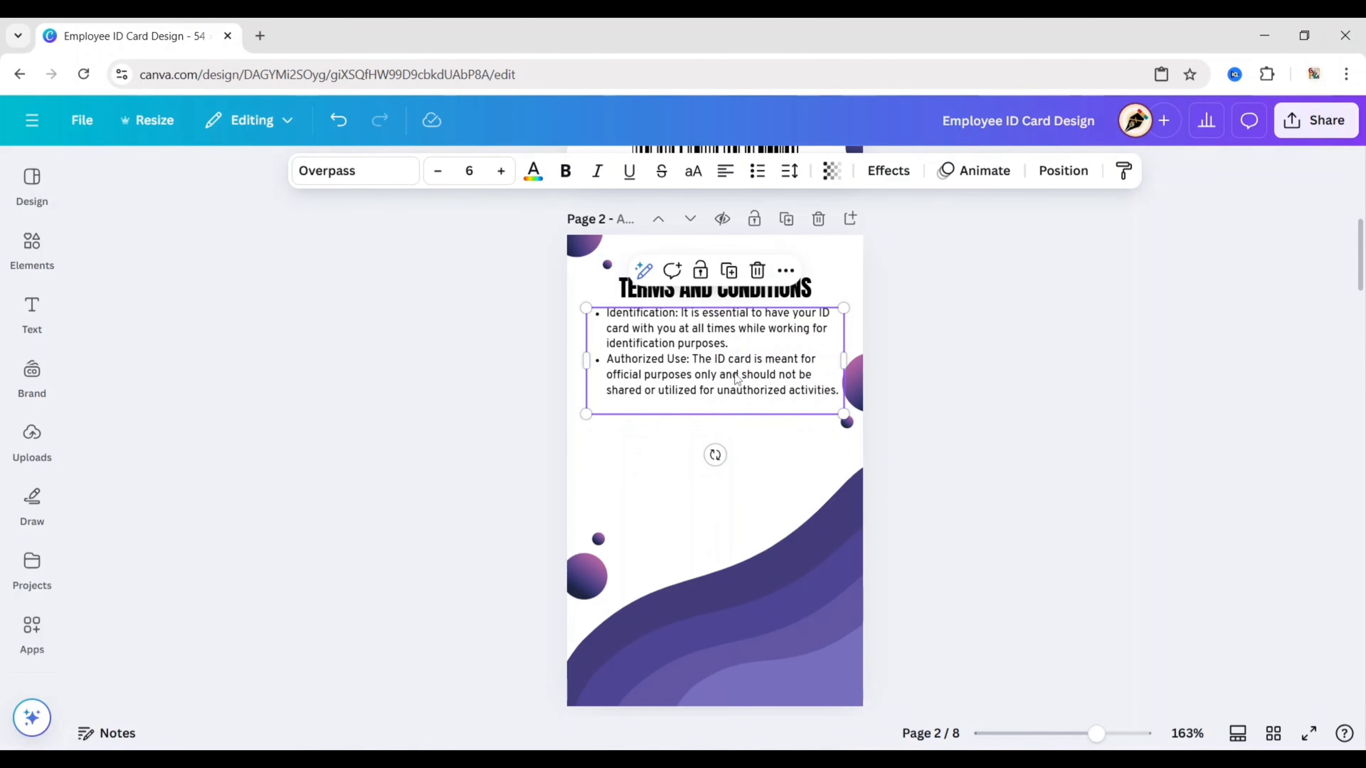
{"action": "left_click", "coordinate": [458, 502]}
{"action": "left_click", "coordinate": [32, 312]}
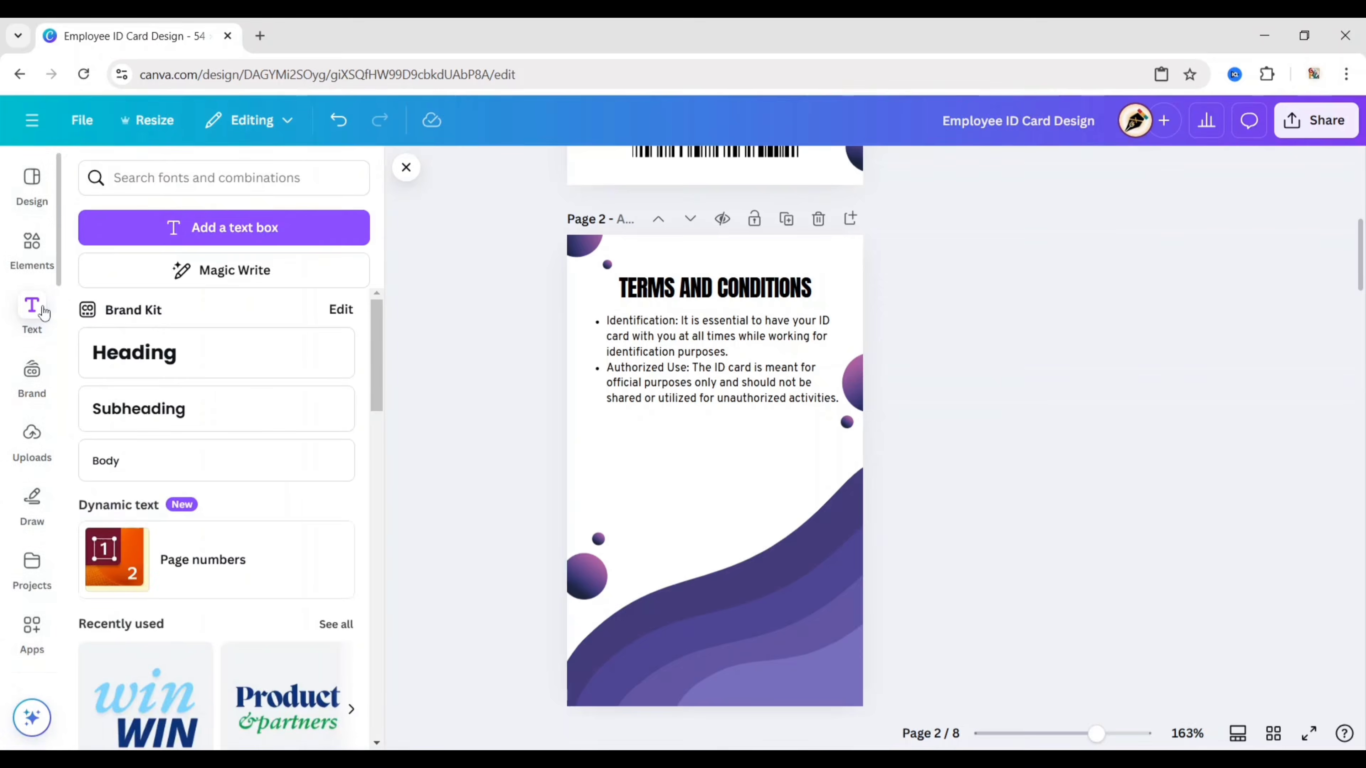
Step: Add a subheading reading 'Your Signature' in Overpass Regular
{"action": "left_click", "coordinate": [190, 425]}
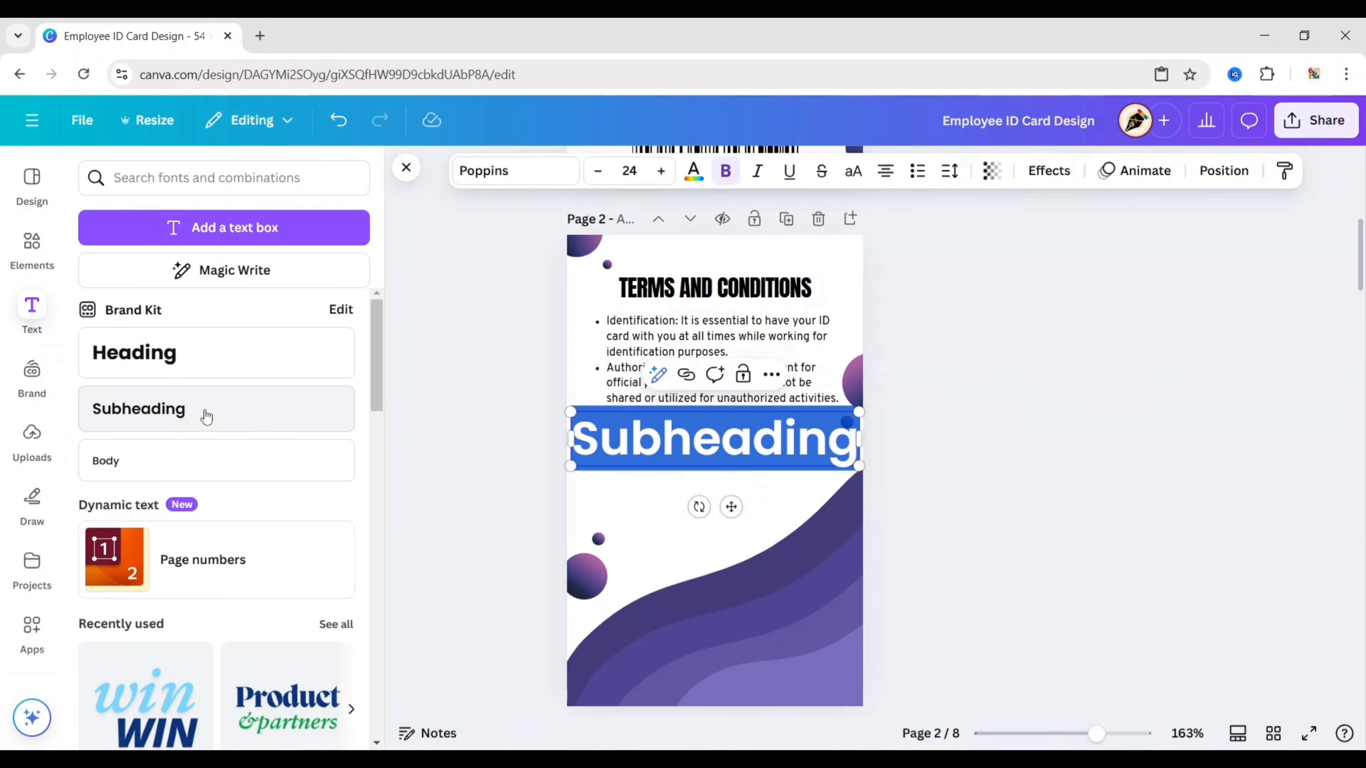
{"action": "left_click", "coordinate": [404, 168]}
{"action": "type", "text": "Yo"}
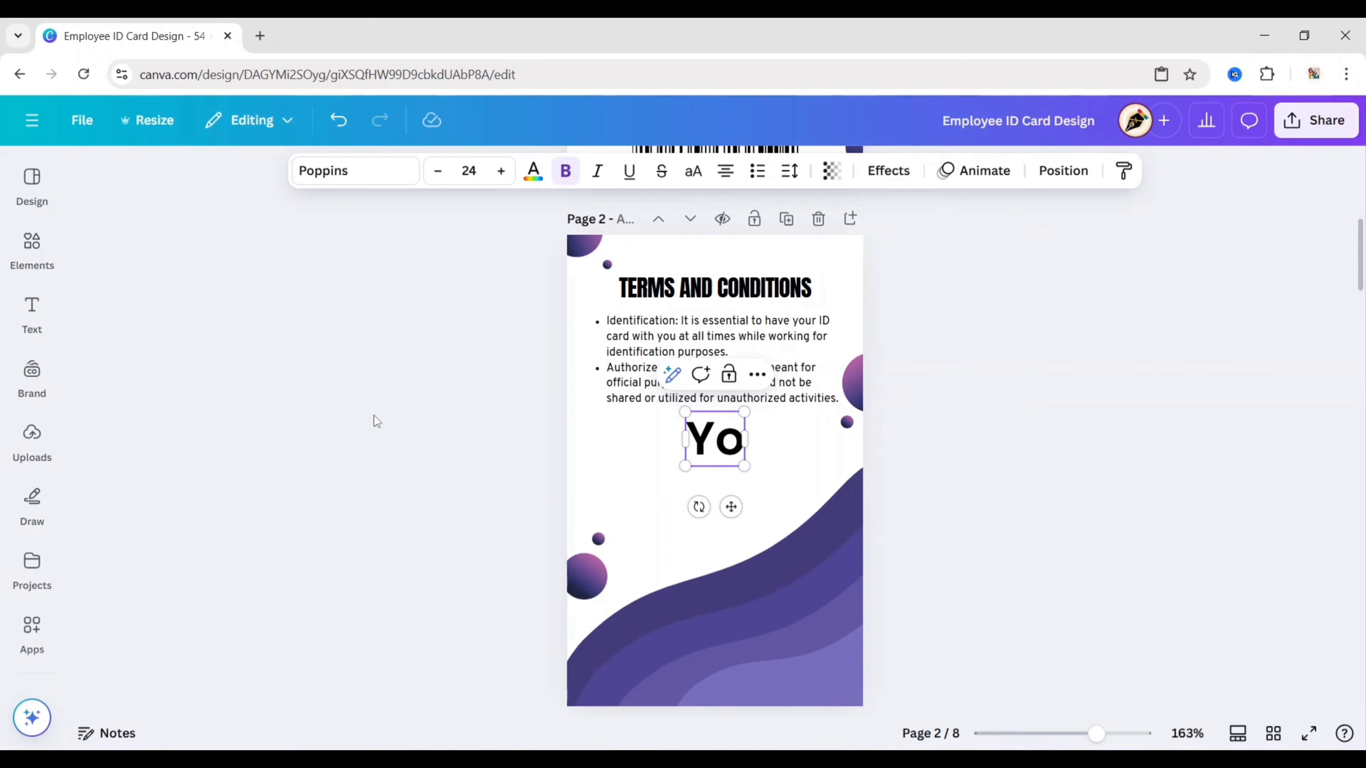
{"action": "type", "text": "ur Signature"}
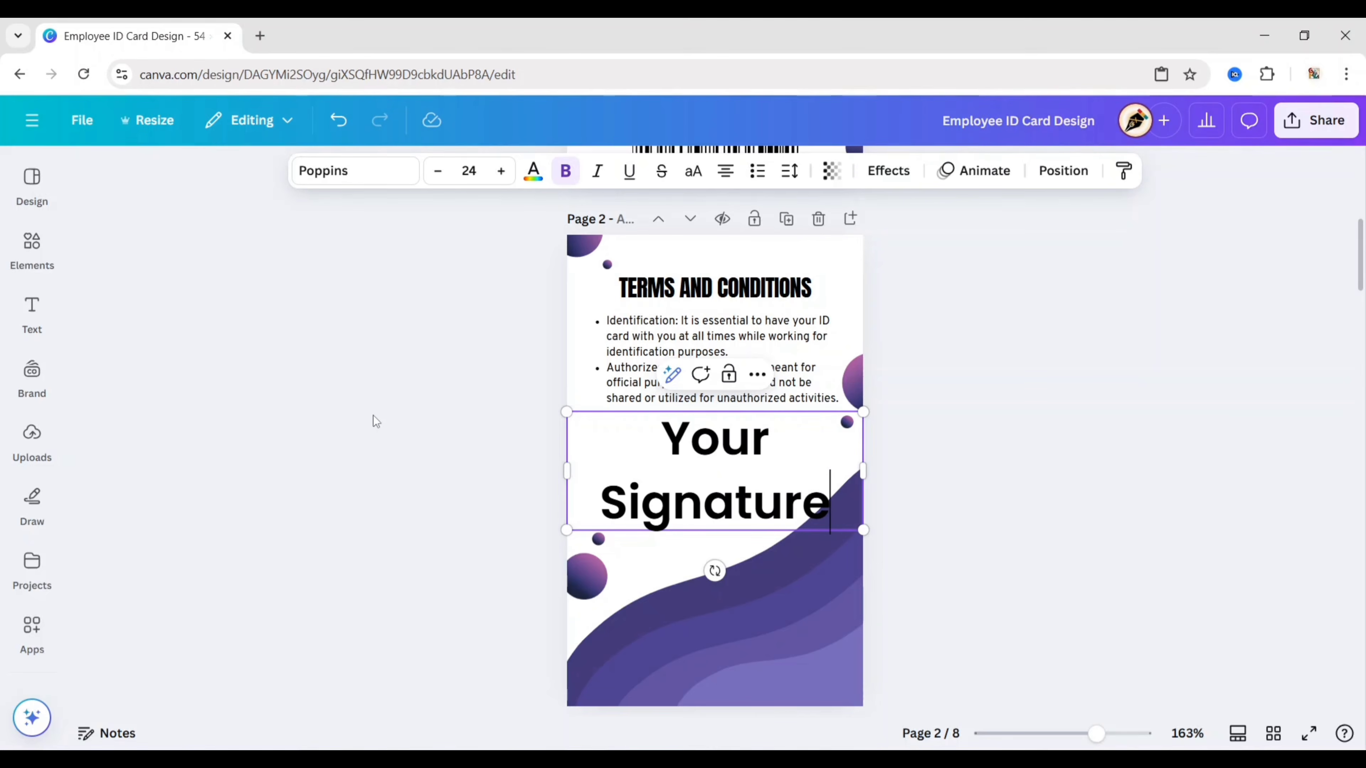
{"action": "left_click", "coordinate": [360, 183]}
{"action": "left_click", "coordinate": [198, 425]}
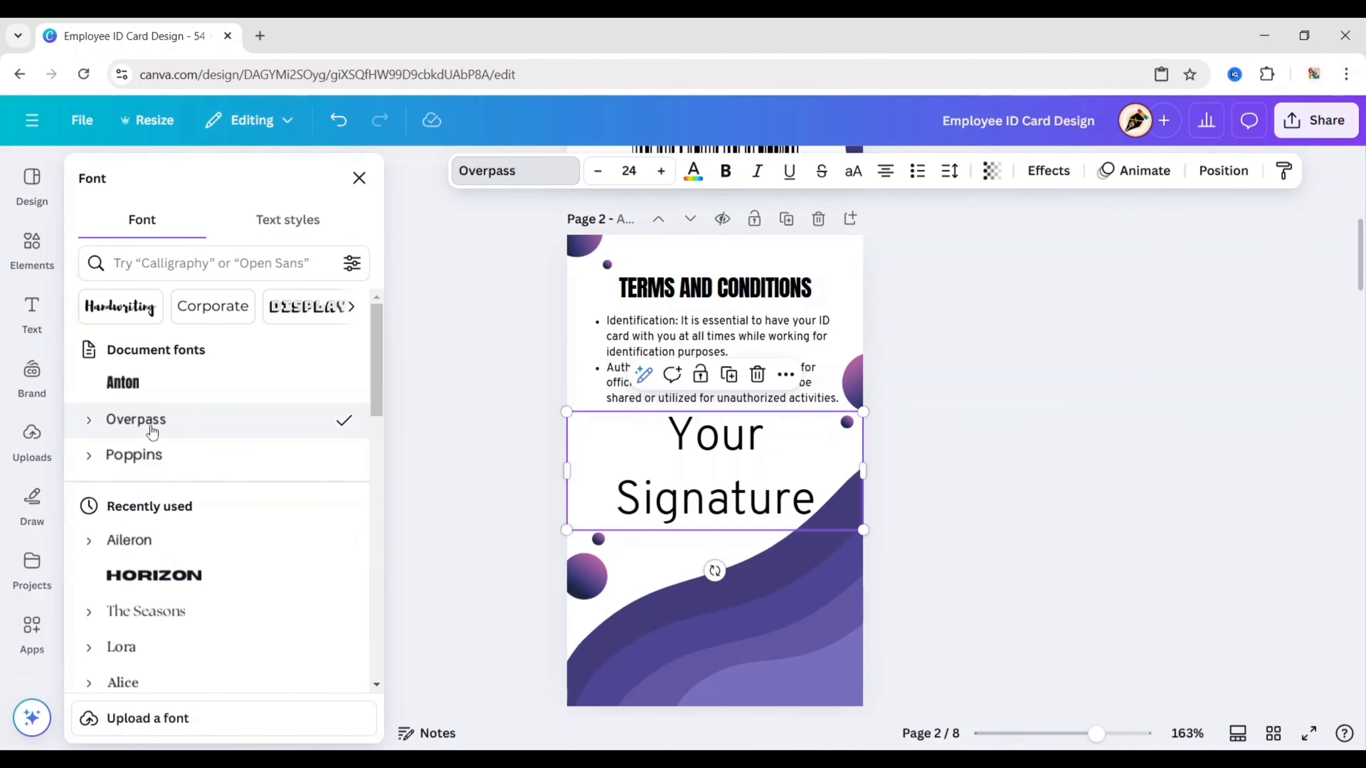
{"action": "left_click", "coordinate": [90, 425]}
{"action": "left_click", "coordinate": [182, 563]}
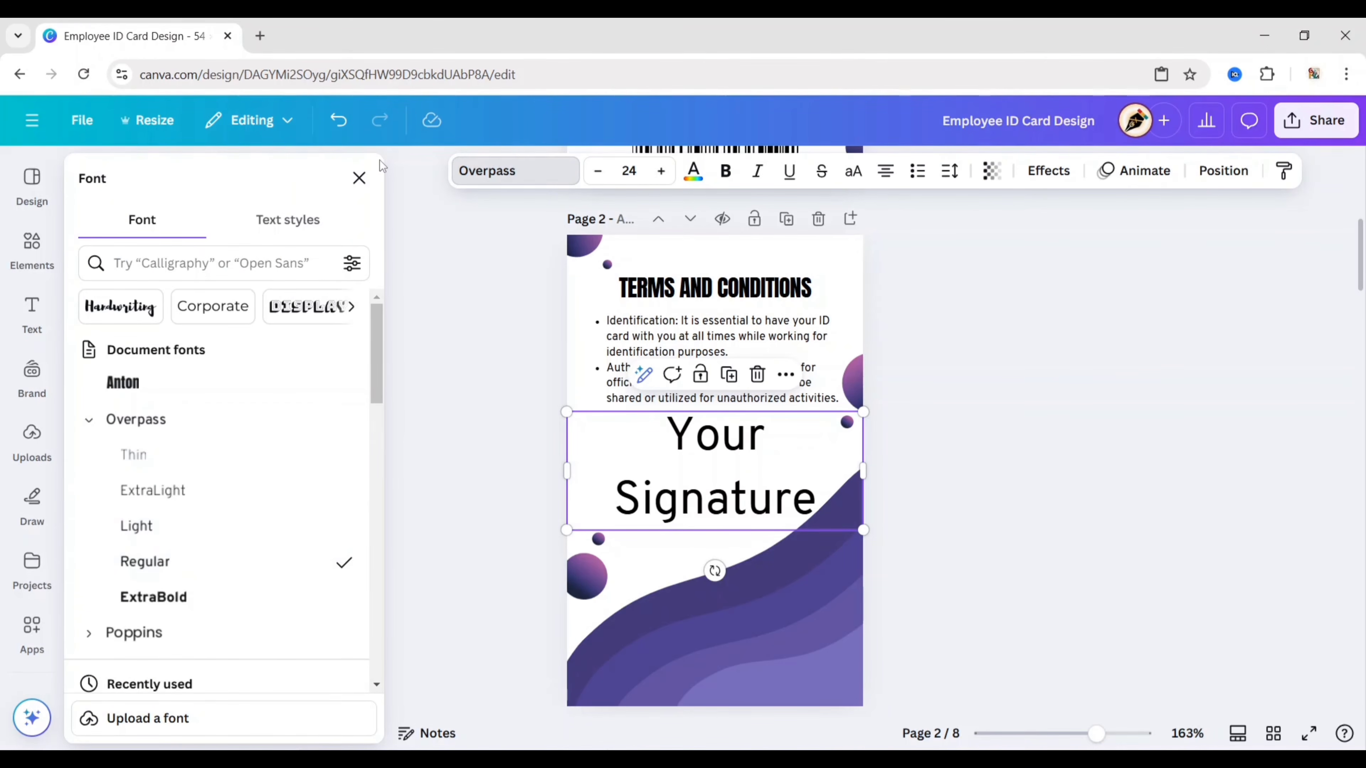
{"action": "left_click", "coordinate": [359, 177]}
Step: Set the 'Your Signature' caption to size 6 and move it below the bulleted terms
{"action": "left_click", "coordinate": [468, 170]}
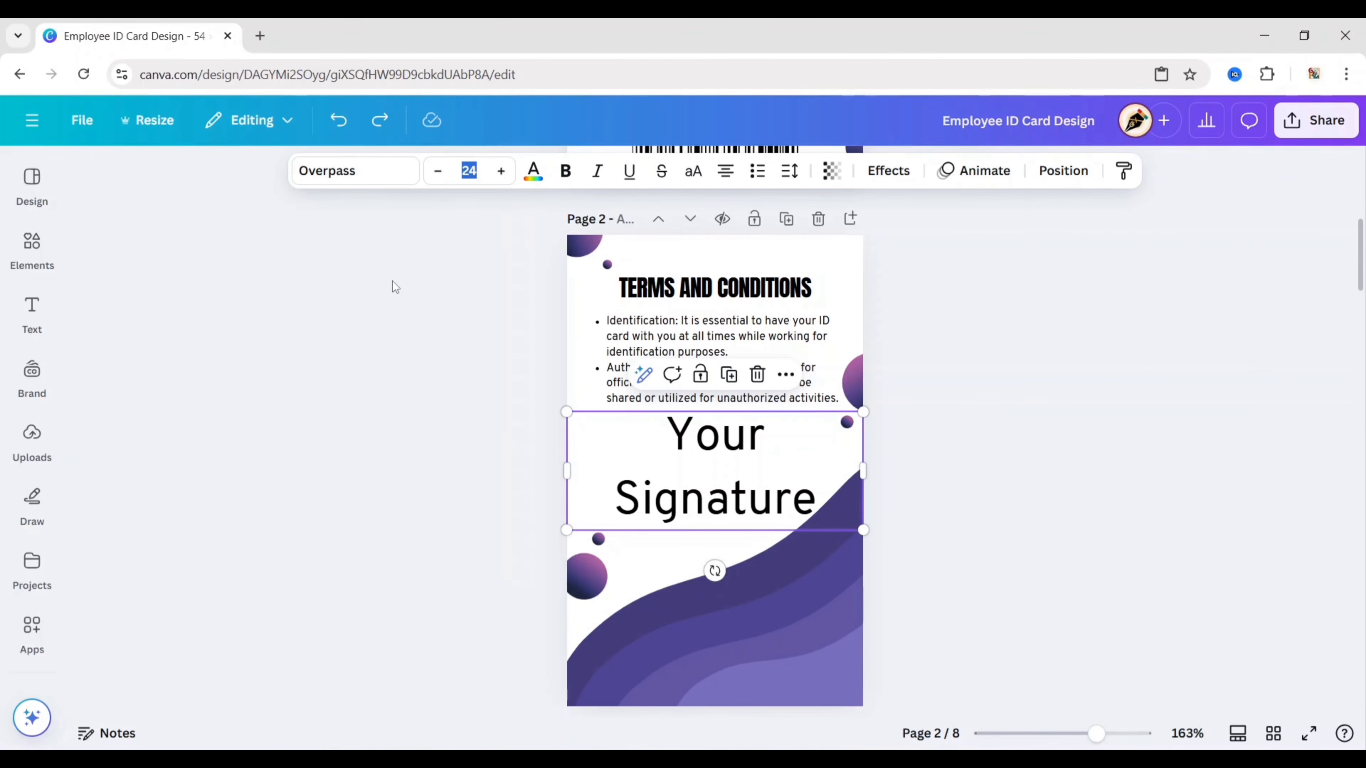
{"action": "type", "text": "6"}
{"action": "key", "text": "Return"}
{"action": "left_click_drag", "start_coordinate": [731, 469], "coordinate": [731, 518]}
{"action": "left_click", "coordinate": [482, 452]}
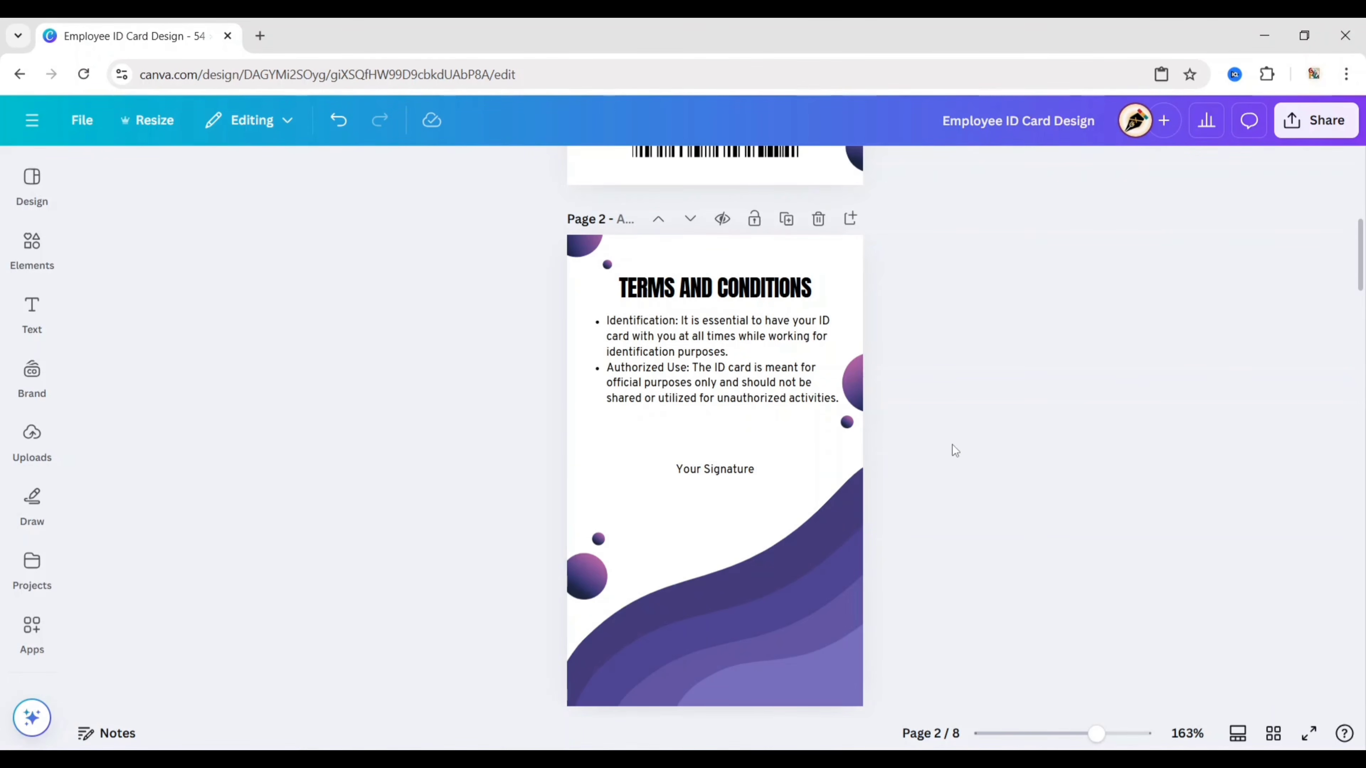
{"action": "scroll", "coordinate": [952, 451], "scroll_direction": "down", "scroll_amount": 10}
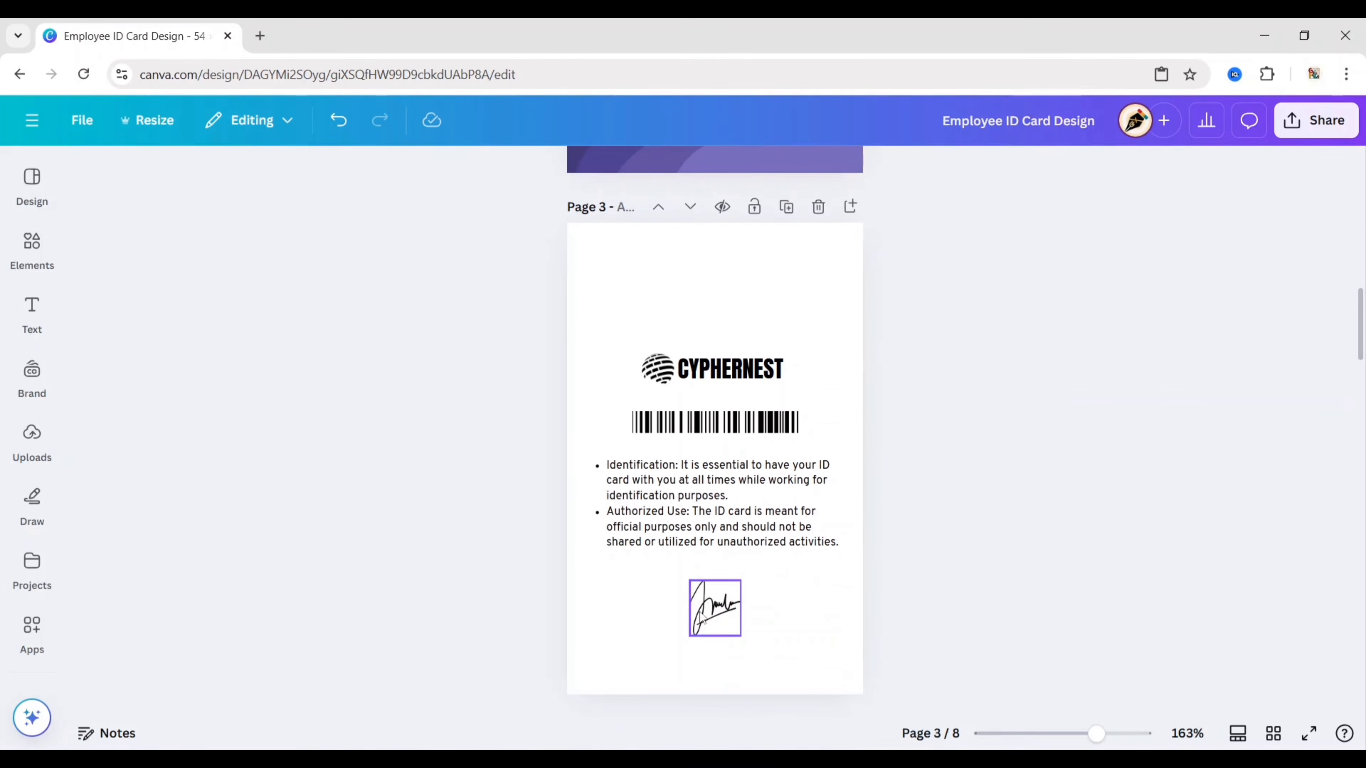
Step: Copy the handwritten signature from page 3 onto page 2 above the 'Your Signature' label
{"action": "left_click", "coordinate": [698, 612]}
{"action": "right_click", "coordinate": [697, 612]}
{"action": "left_click", "coordinate": [814, 297]}
{"action": "scroll", "coordinate": [982, 380], "scroll_direction": "up", "scroll_amount": 5}
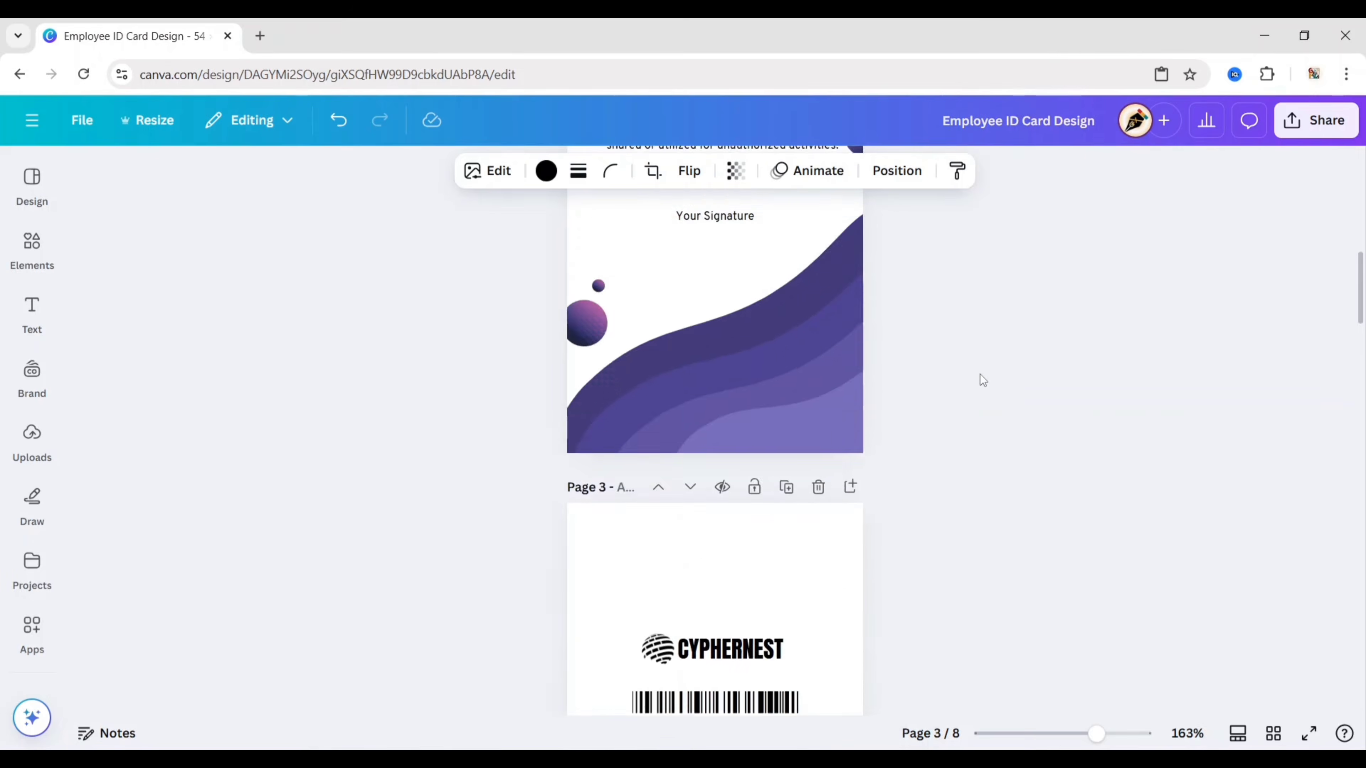
{"action": "left_click", "coordinate": [701, 432]}
{"action": "right_click", "coordinate": [701, 430]}
{"action": "left_click", "coordinate": [783, 535]}
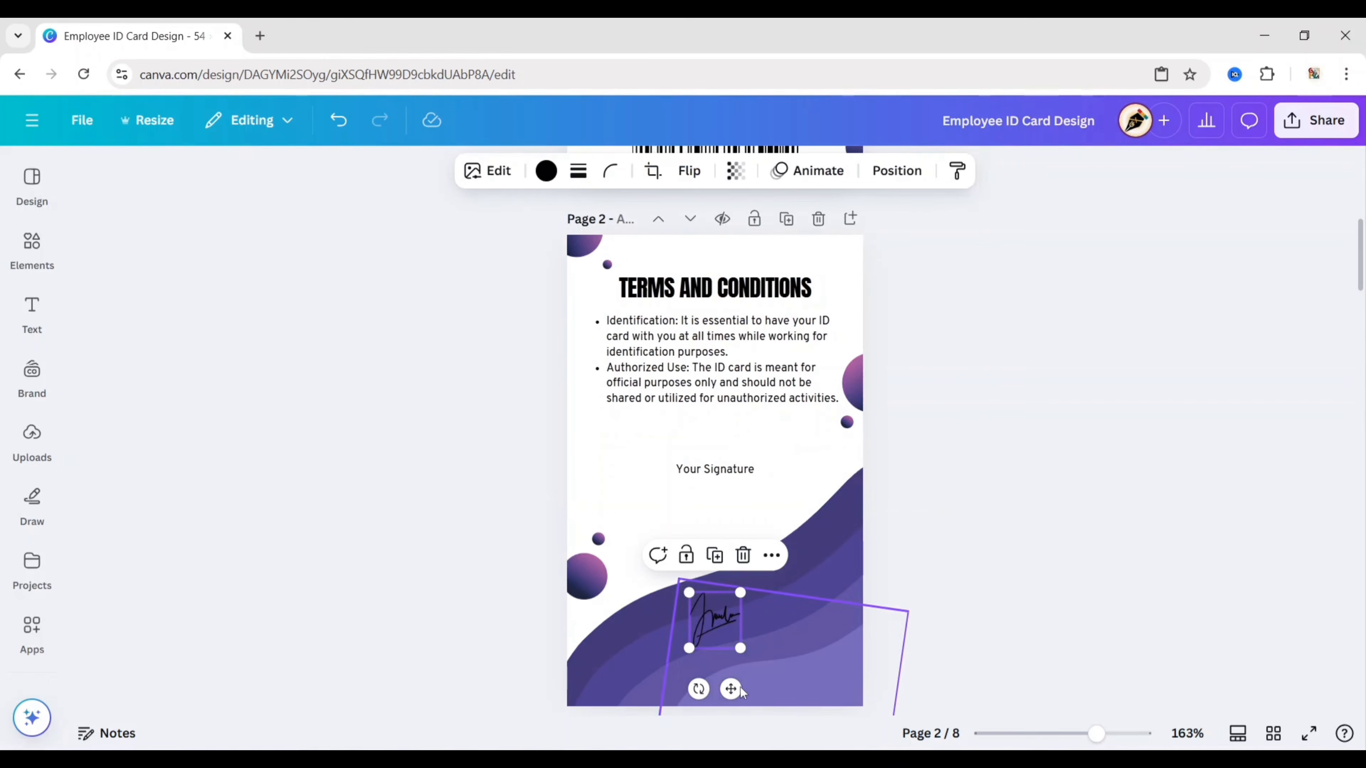
{"action": "mouse_move", "coordinate": [731, 689]}
{"action": "left_mouse_down"}
{"action": "mouse_move", "coordinate": [732, 504]}
{"action": "mouse_move", "coordinate": [731, 532]}
{"action": "left_mouse_up"}
Step: Centre the signature above the label and duplicate the 'Your Signature' label
{"action": "left_click", "coordinate": [726, 473]}
{"action": "left_click", "coordinate": [708, 458]}
{"action": "left_click_drag", "start_coordinate": [706, 455], "coordinate": [711, 450]}
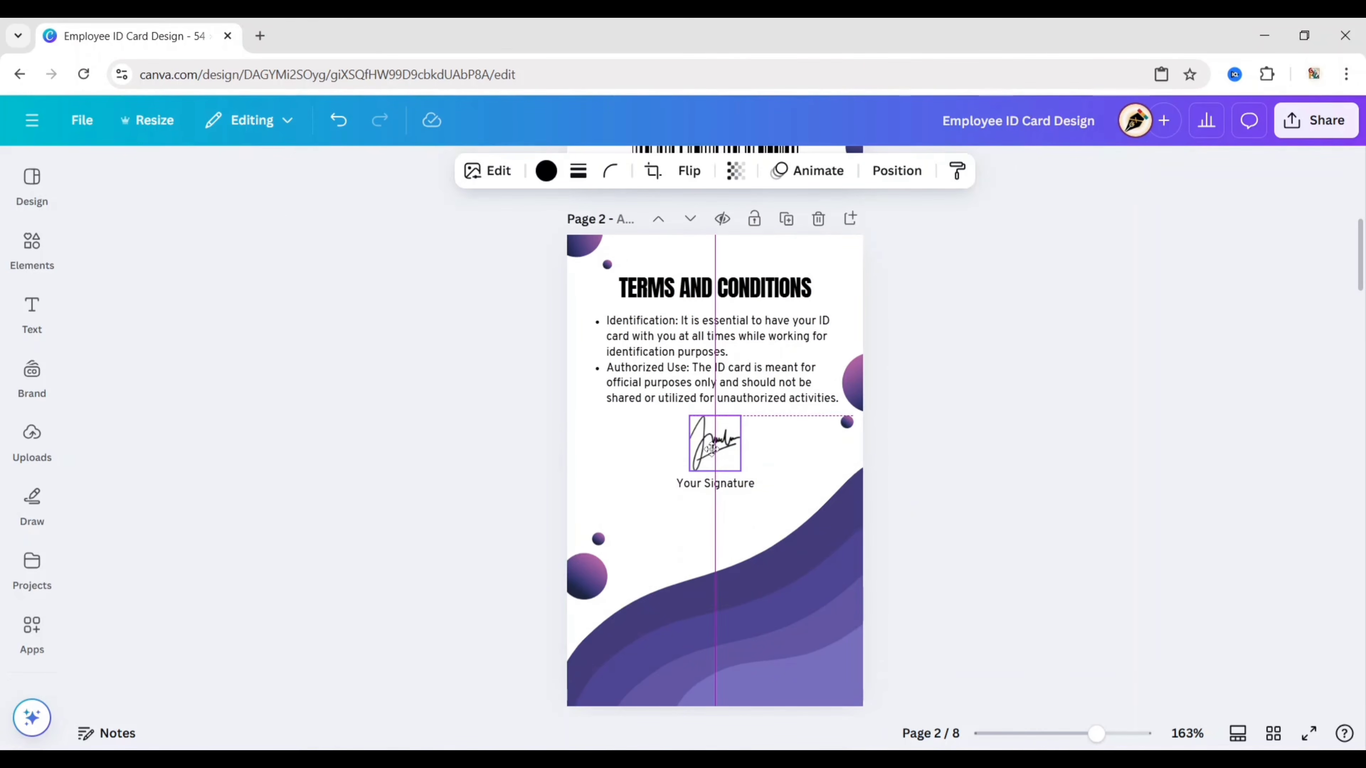
{"action": "left_click", "coordinate": [715, 483]}
{"action": "left_click", "coordinate": [726, 442]}
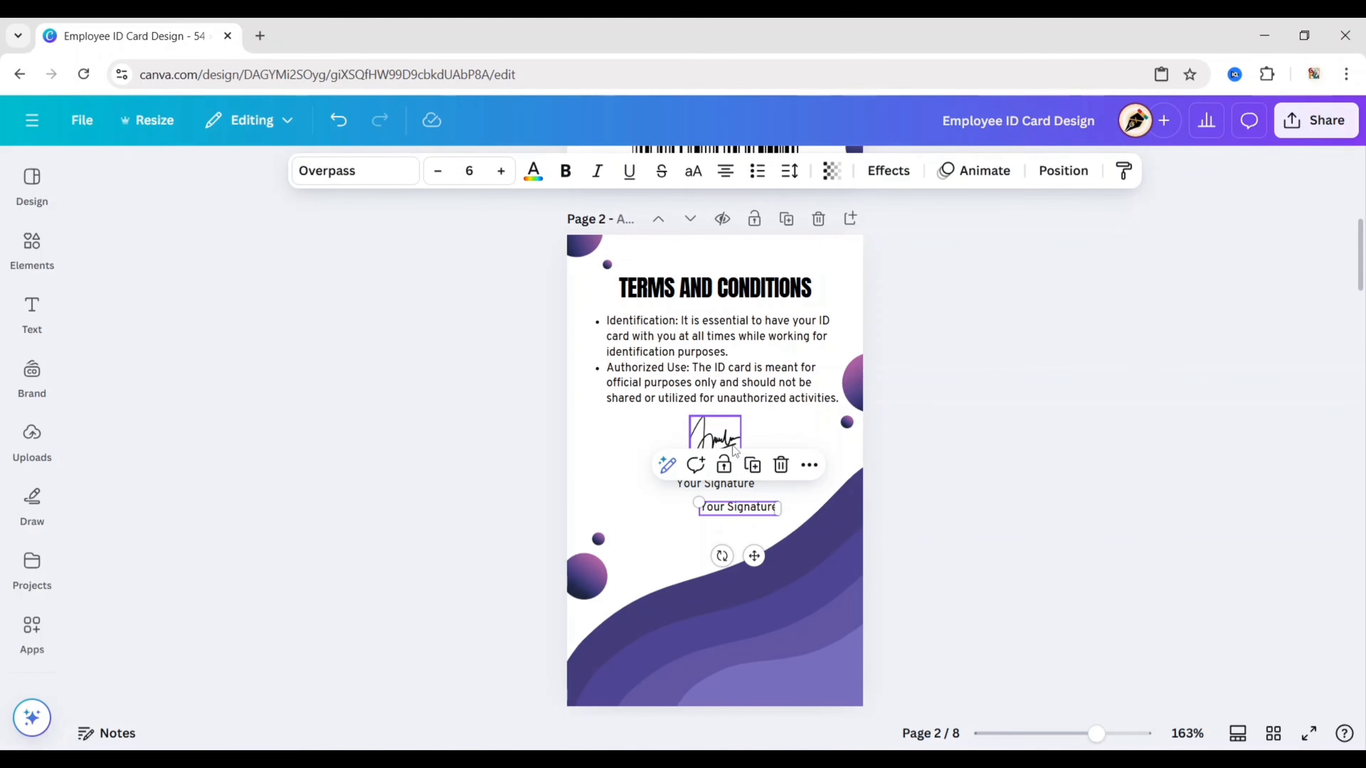
Step: Rewrite the label copy as 'Joined Date : 25th June, 2025' with an Expired Date line below
{"action": "left_click_drag", "start_coordinate": [753, 555], "coordinate": [735, 558]}
{"action": "key", "text": "Return"}
{"action": "key", "text": "BackSpace"}
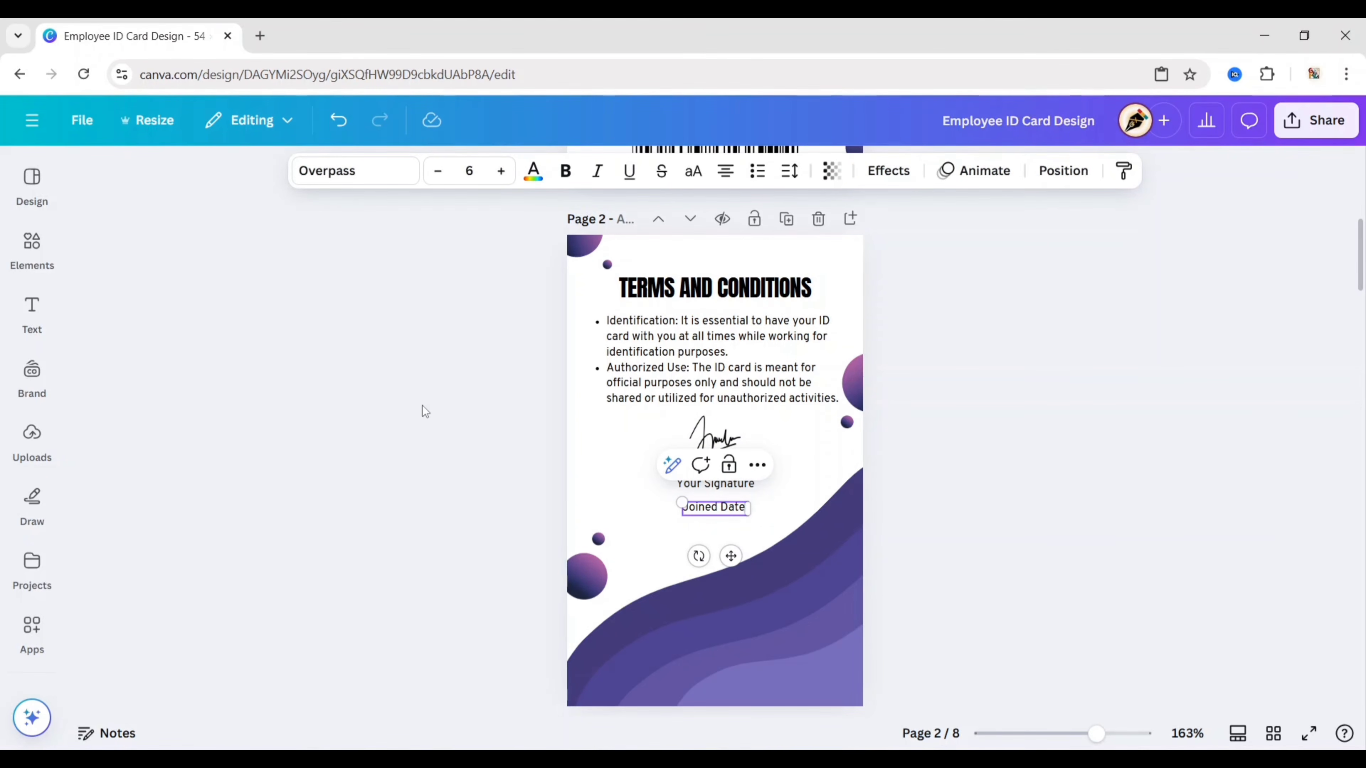
{"action": "type", "text": "Joined Date : 25th"}
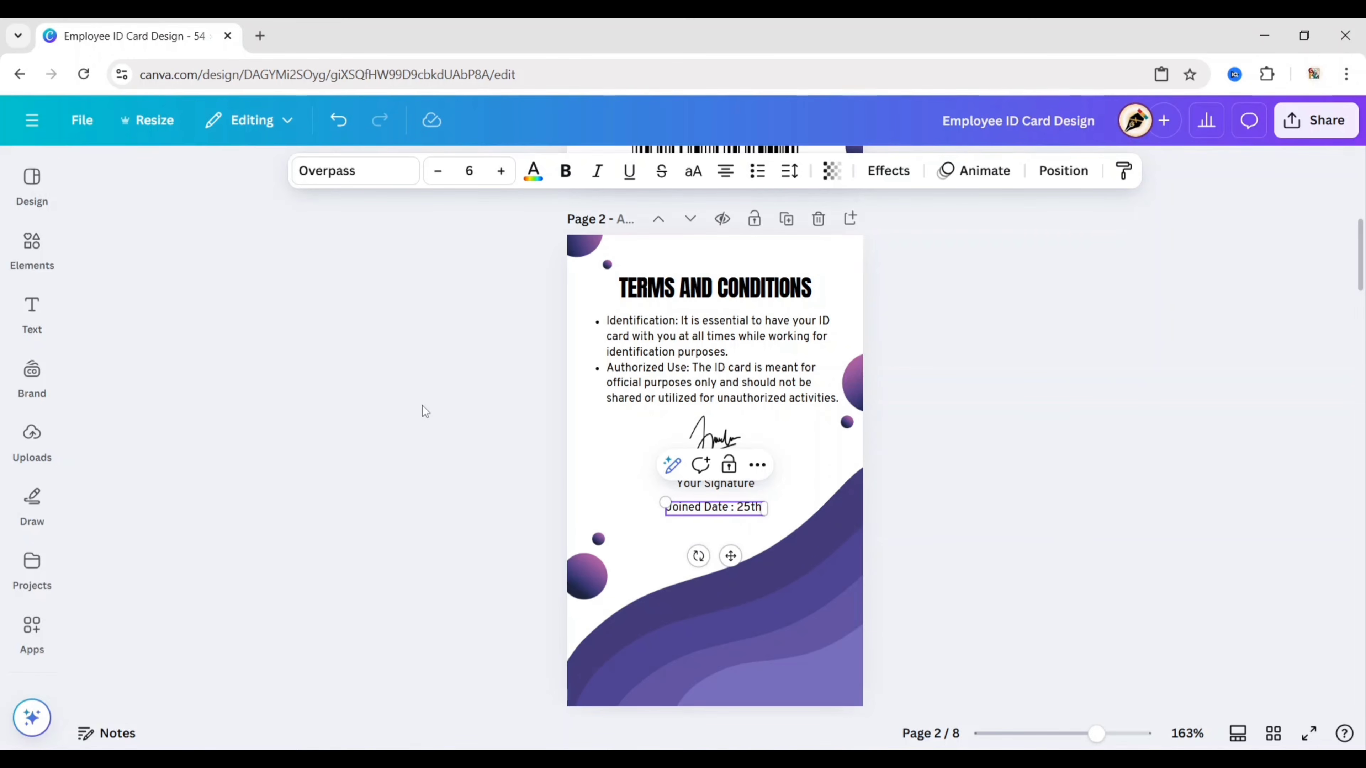
{"action": "type", "text": " June, 2025"}
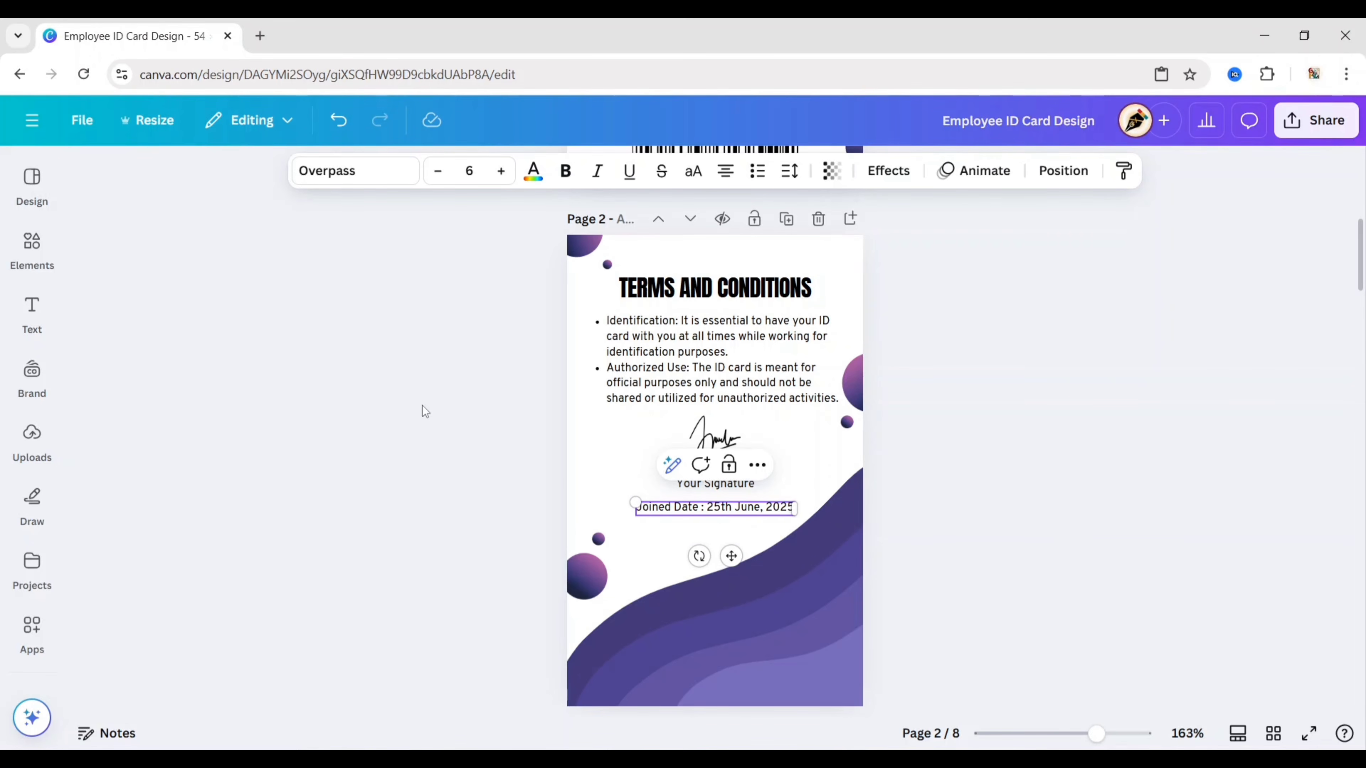
{"action": "key", "text": "Return"}
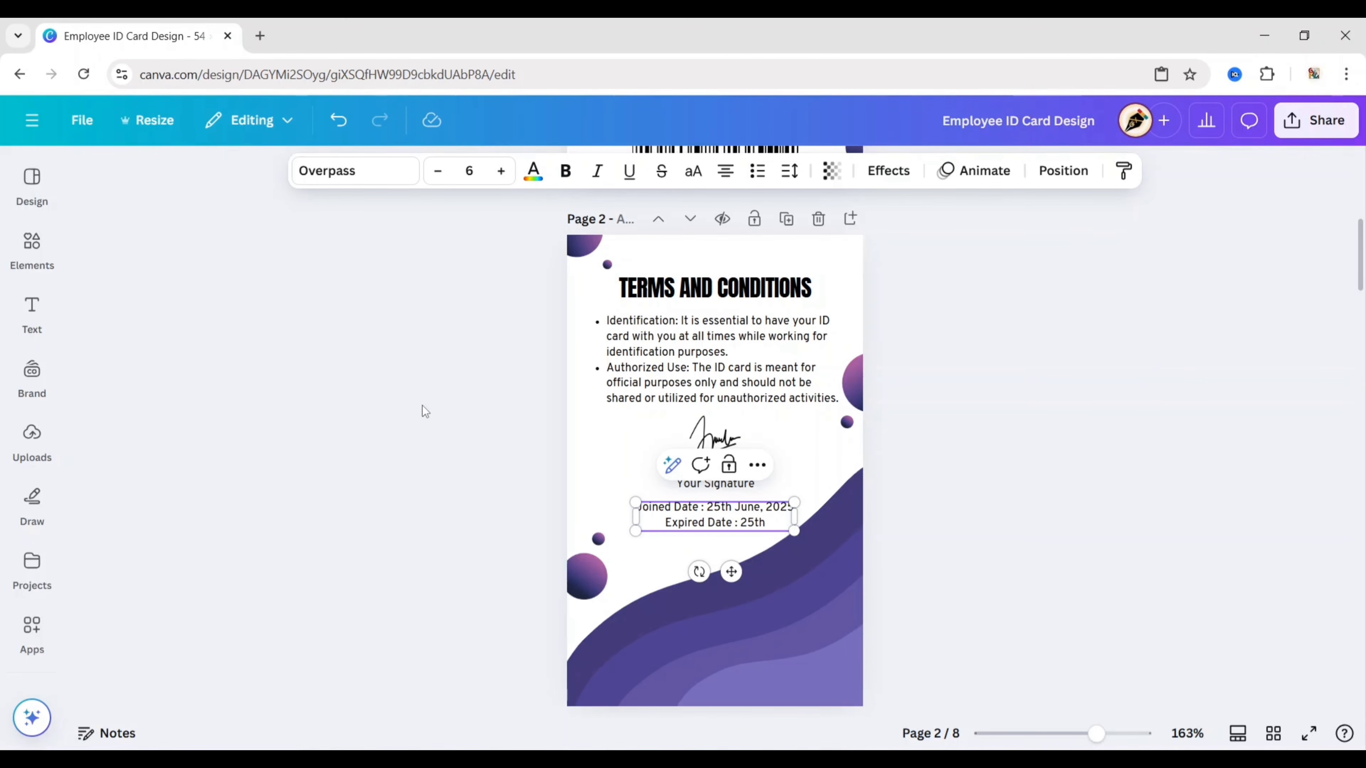
{"action": "type", "text": "Expired Date : 25th June,"}
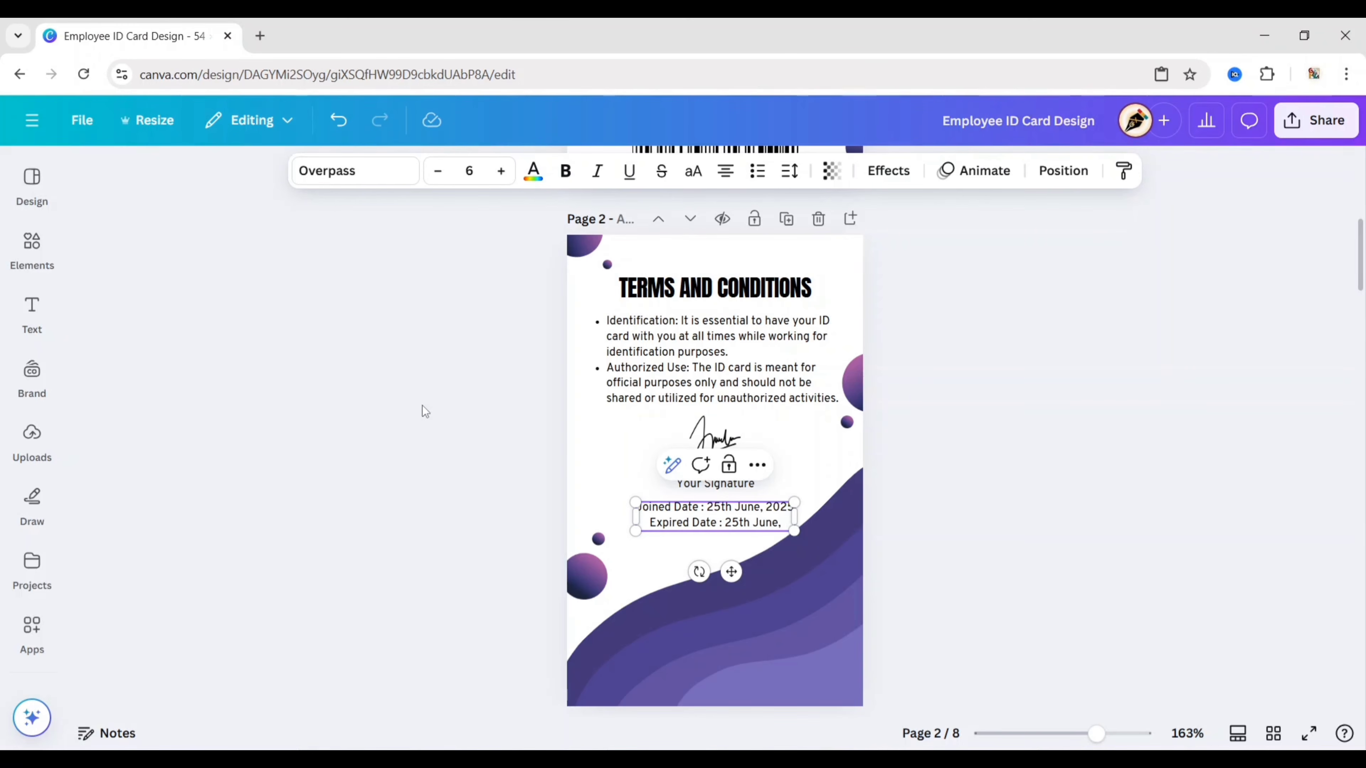
{"action": "type", "text": " 2025"}
{"action": "key", "text": "Escape"}
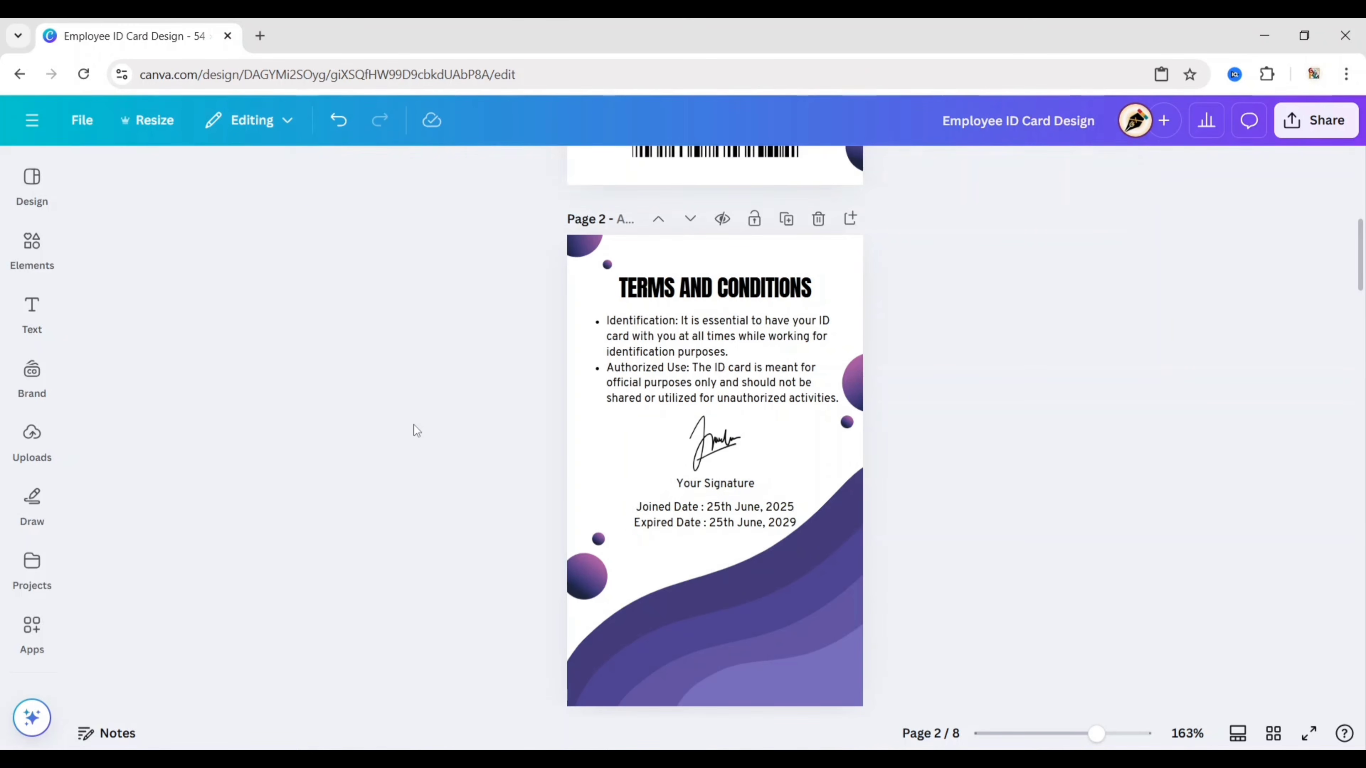
Step: Make the date lines Overpass ExtraBold size 5 and nudge them slightly down, centred
{"action": "left_click", "coordinate": [388, 171]}
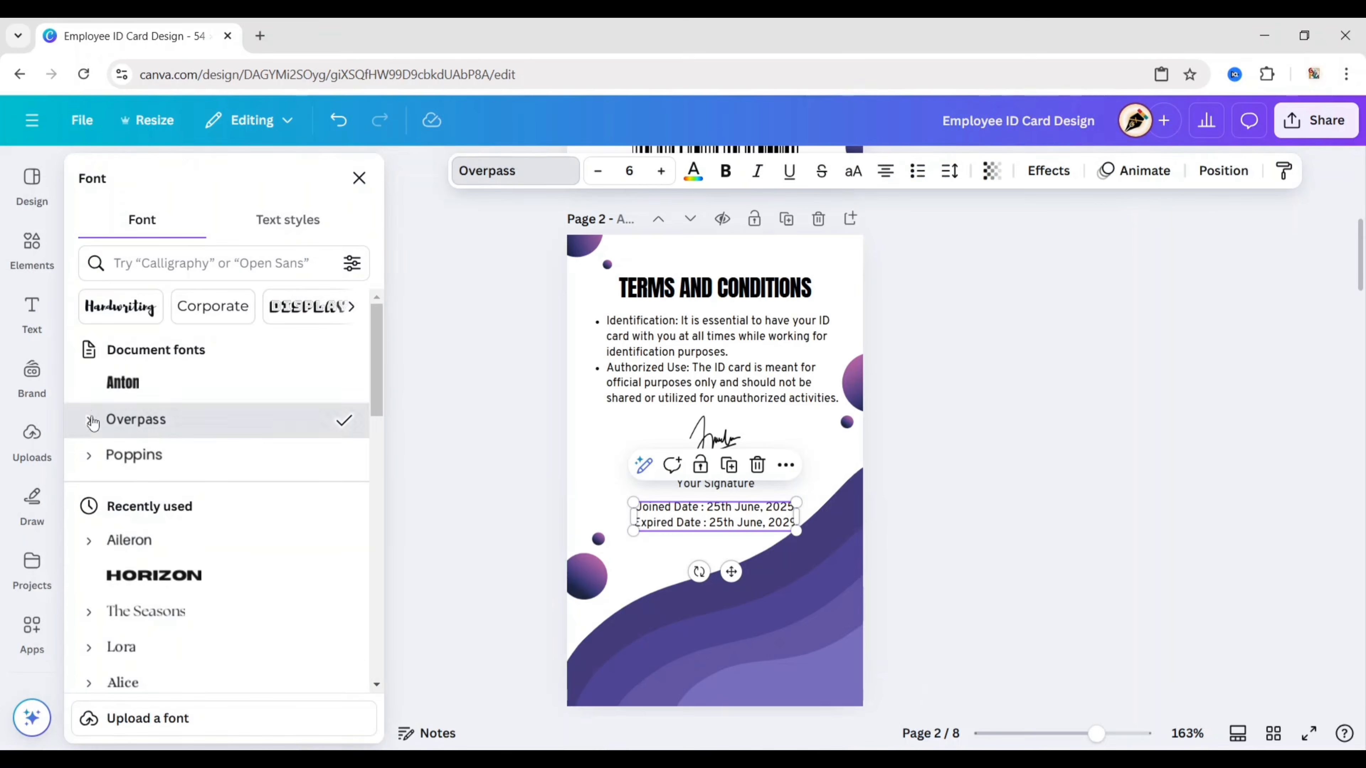
{"action": "left_click", "coordinate": [136, 419]}
{"action": "left_click", "coordinate": [161, 597]}
{"action": "left_click", "coordinate": [359, 178]}
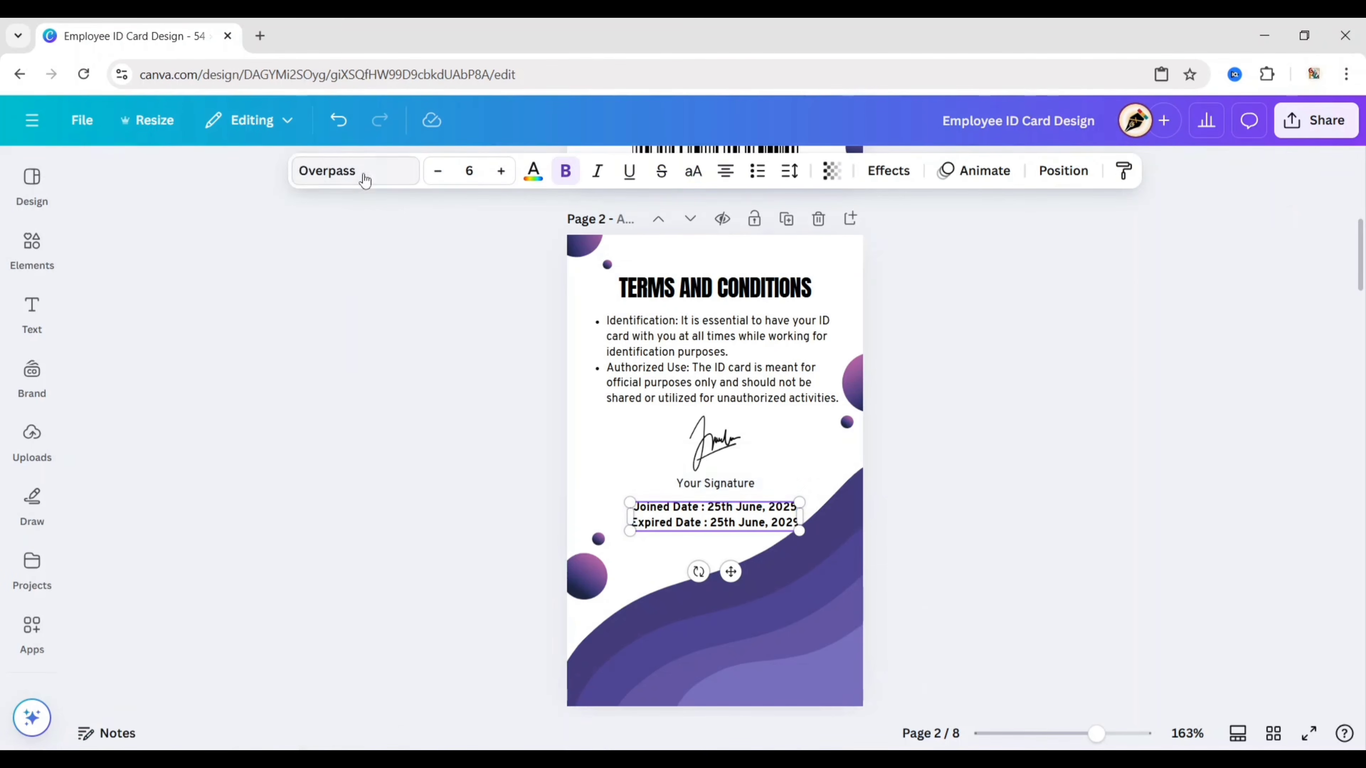
{"action": "left_click", "coordinate": [468, 170]}
{"action": "type", "text": "5"}
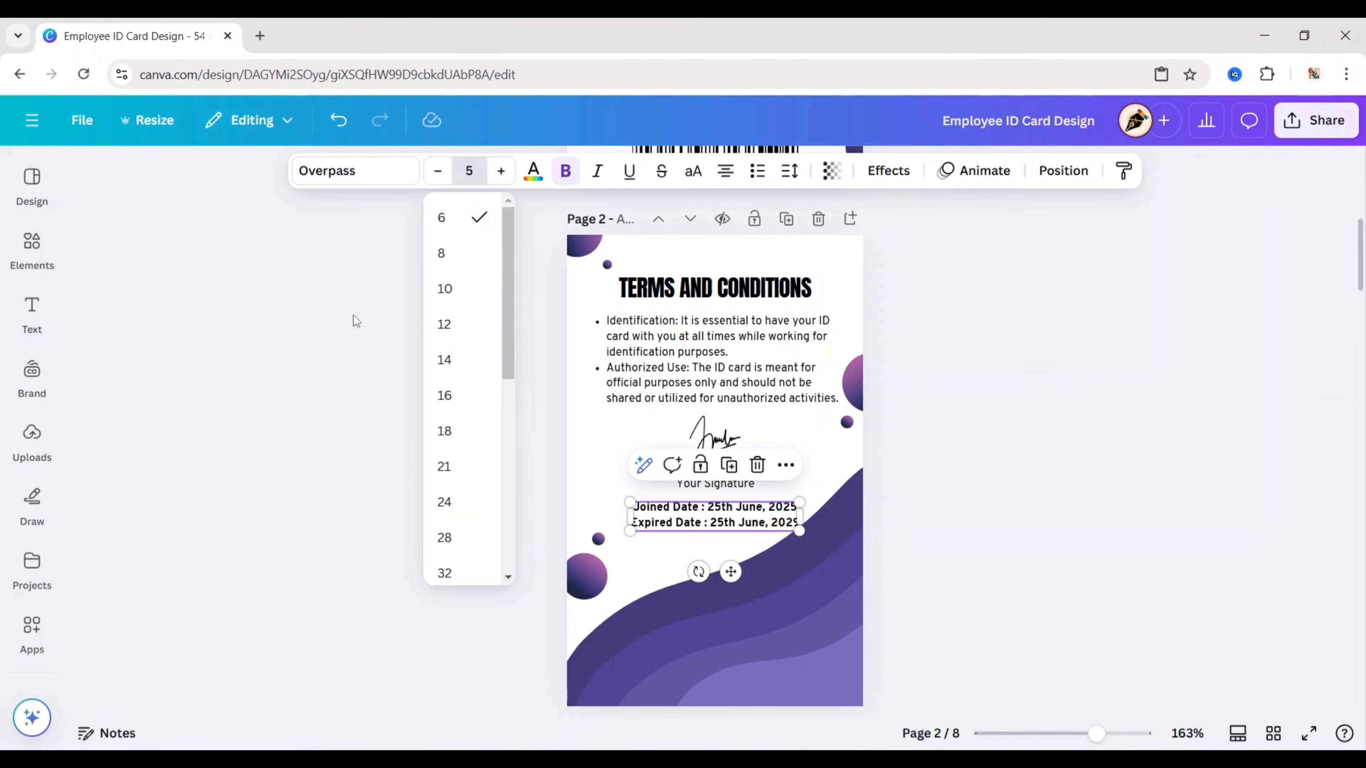
{"action": "left_click", "coordinate": [352, 315]}
{"action": "left_click", "coordinate": [716, 525]}
{"action": "left_click_drag", "start_coordinate": [729, 569], "coordinate": [726, 573]}
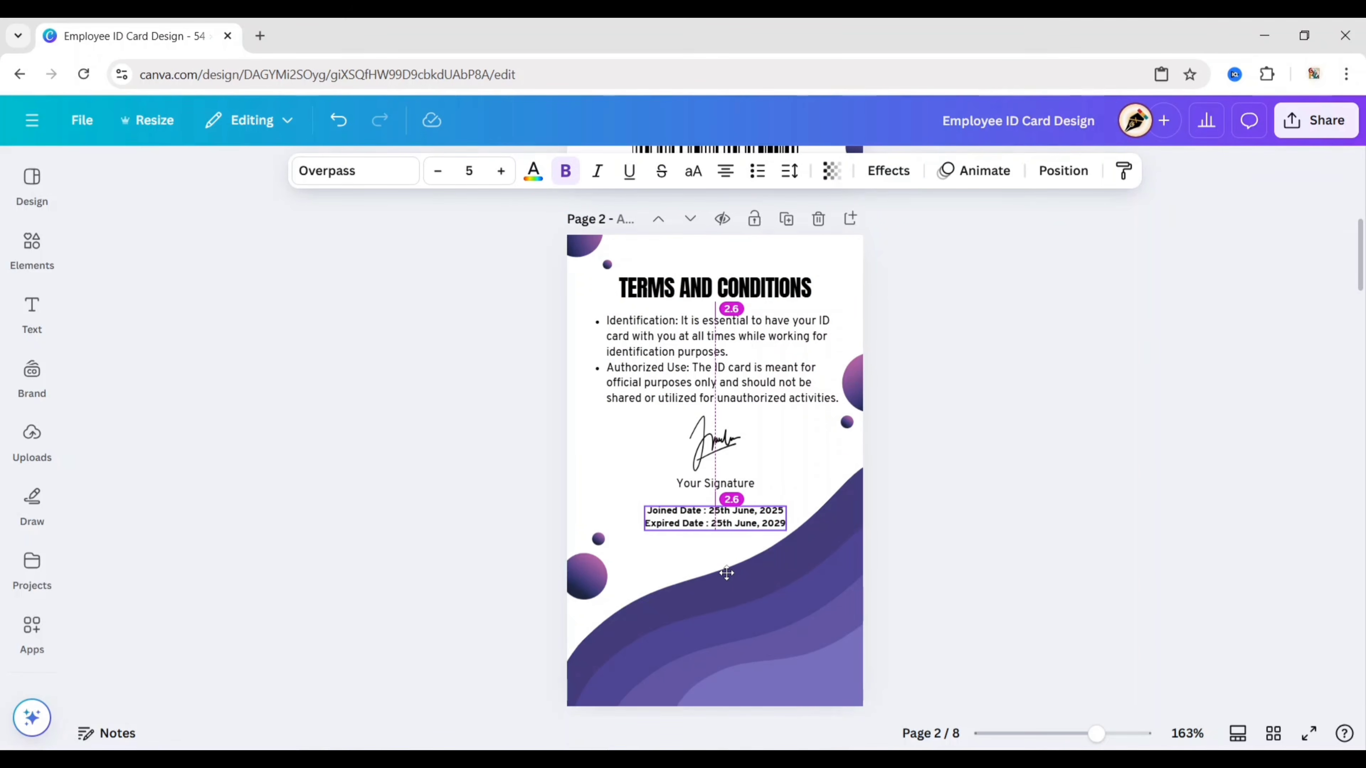
{"action": "scroll", "coordinate": [964, 508], "scroll_direction": "down", "scroll_amount": 10}
Step: Copy the CYPHERNEST logo from page 3 and paste it into page 2's bottom-right corner
{"action": "right_click", "coordinate": [717, 375]}
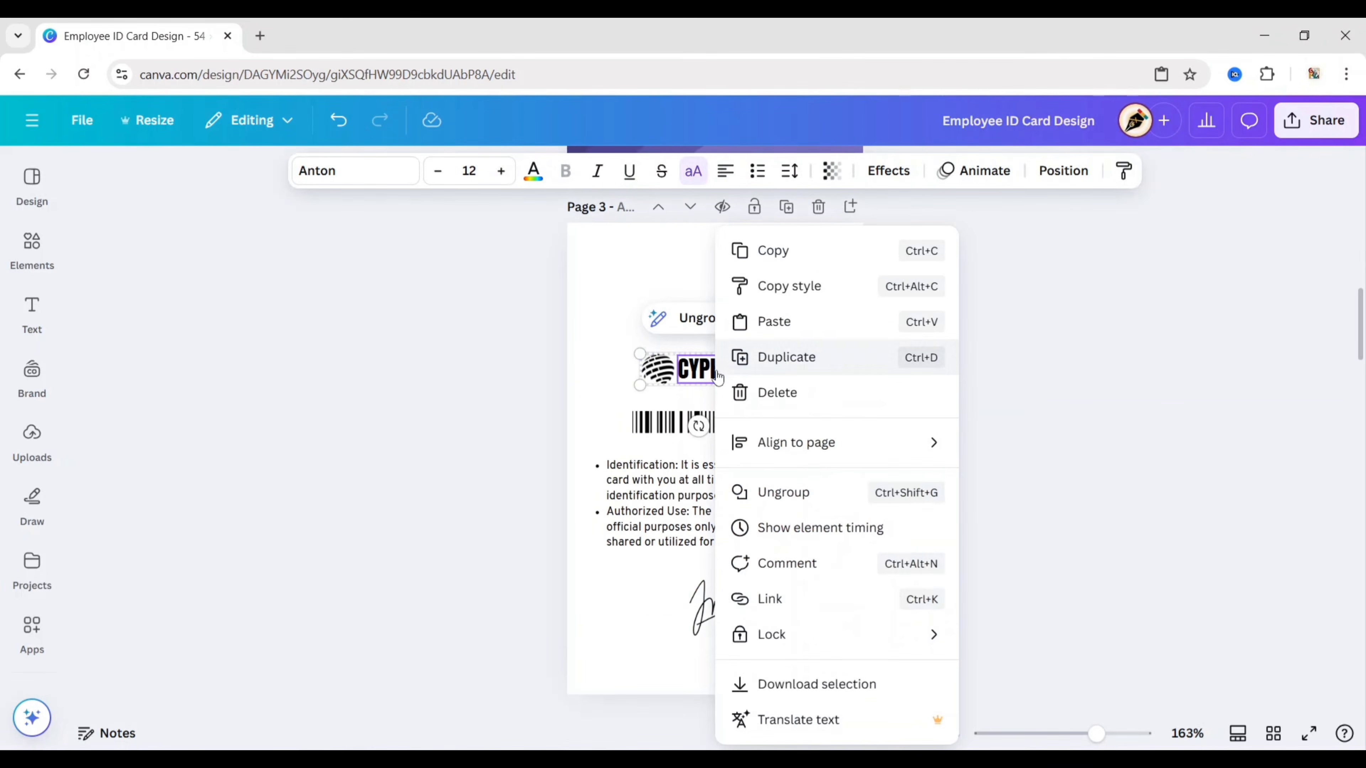
{"action": "left_click", "coordinate": [698, 375]}
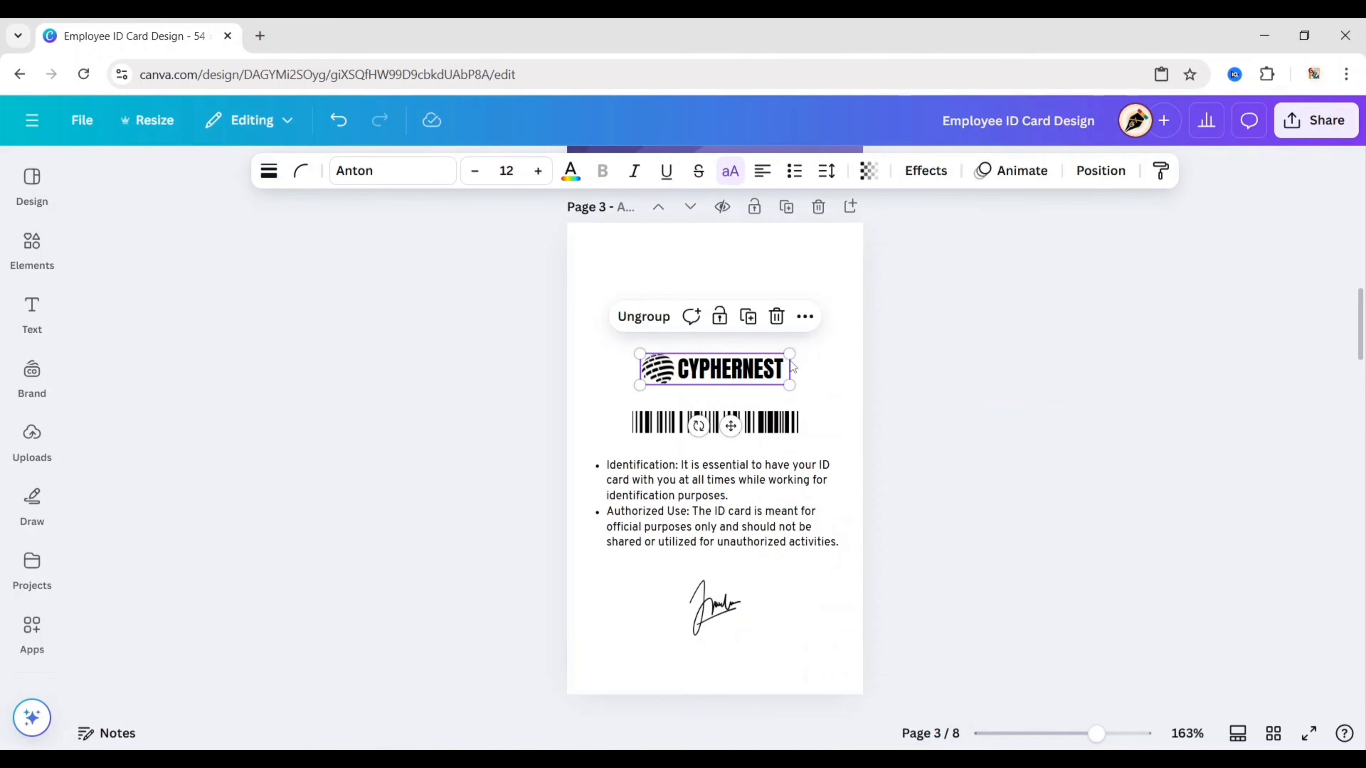
{"action": "left_click", "coordinate": [805, 316]}
{"action": "left_click", "coordinate": [950, 331]}
{"action": "scroll", "coordinate": [950, 331], "scroll_direction": "up", "scroll_amount": 5}
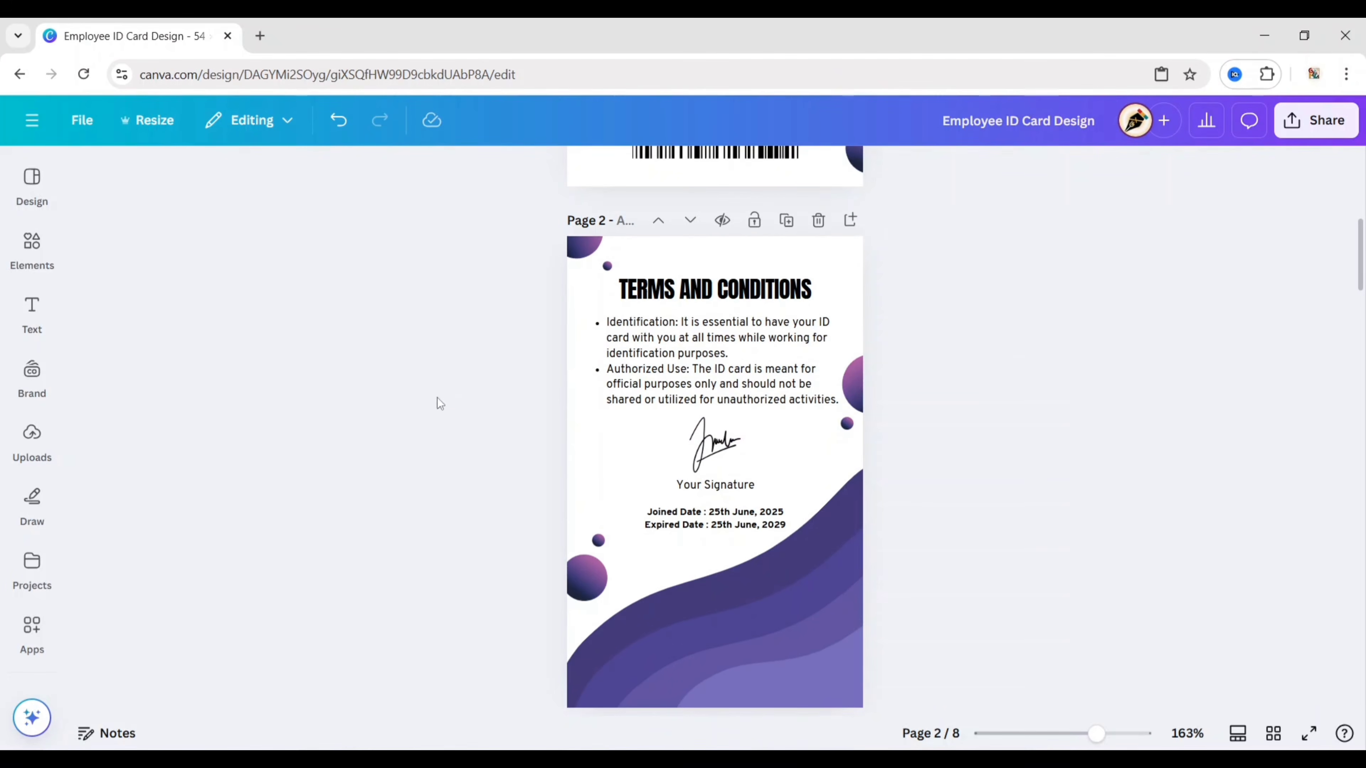
{"action": "right_click", "coordinate": [789, 418]}
{"action": "left_click", "coordinate": [877, 323]}
{"action": "left_click_drag", "start_coordinate": [716, 390], "coordinate": [799, 690]}
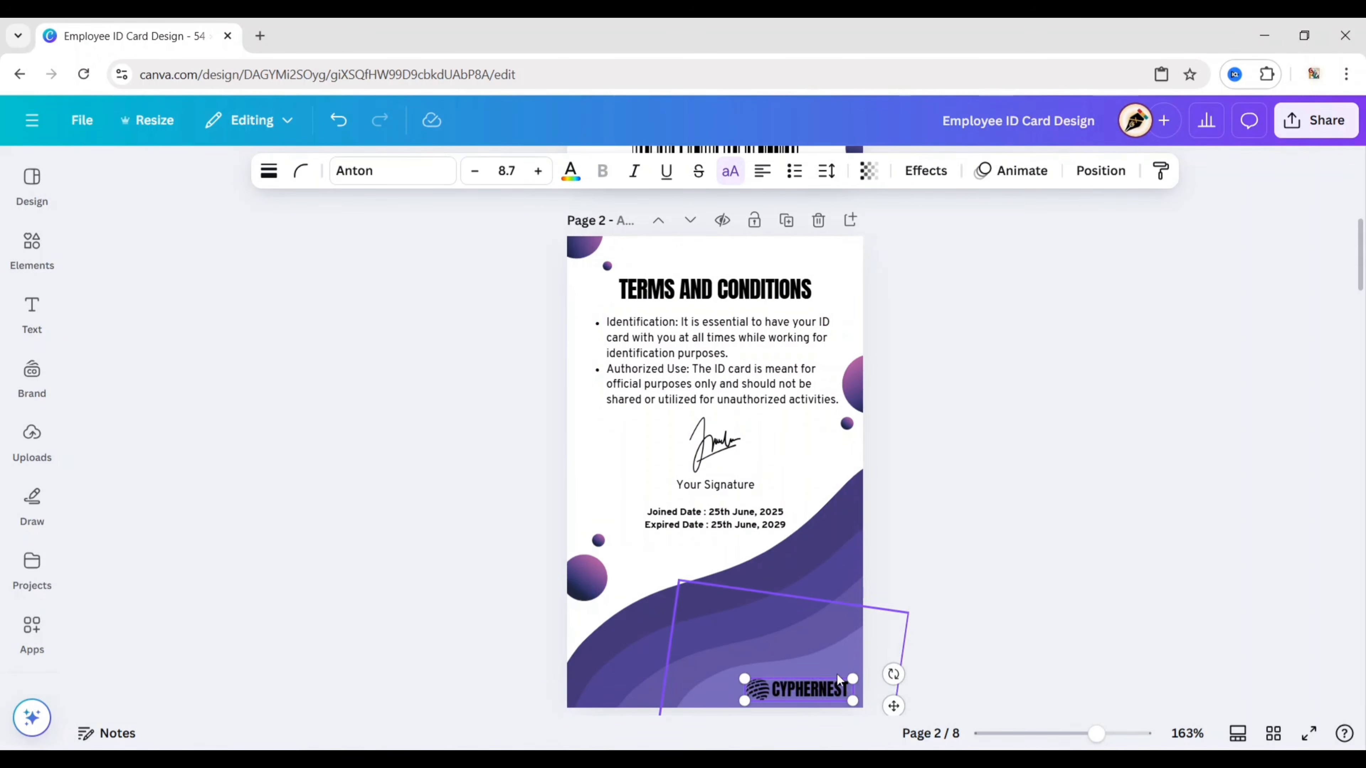
Step: Recolour the CYPHERNEST wordmark and globe icon to white
{"action": "left_click", "coordinate": [830, 688]}
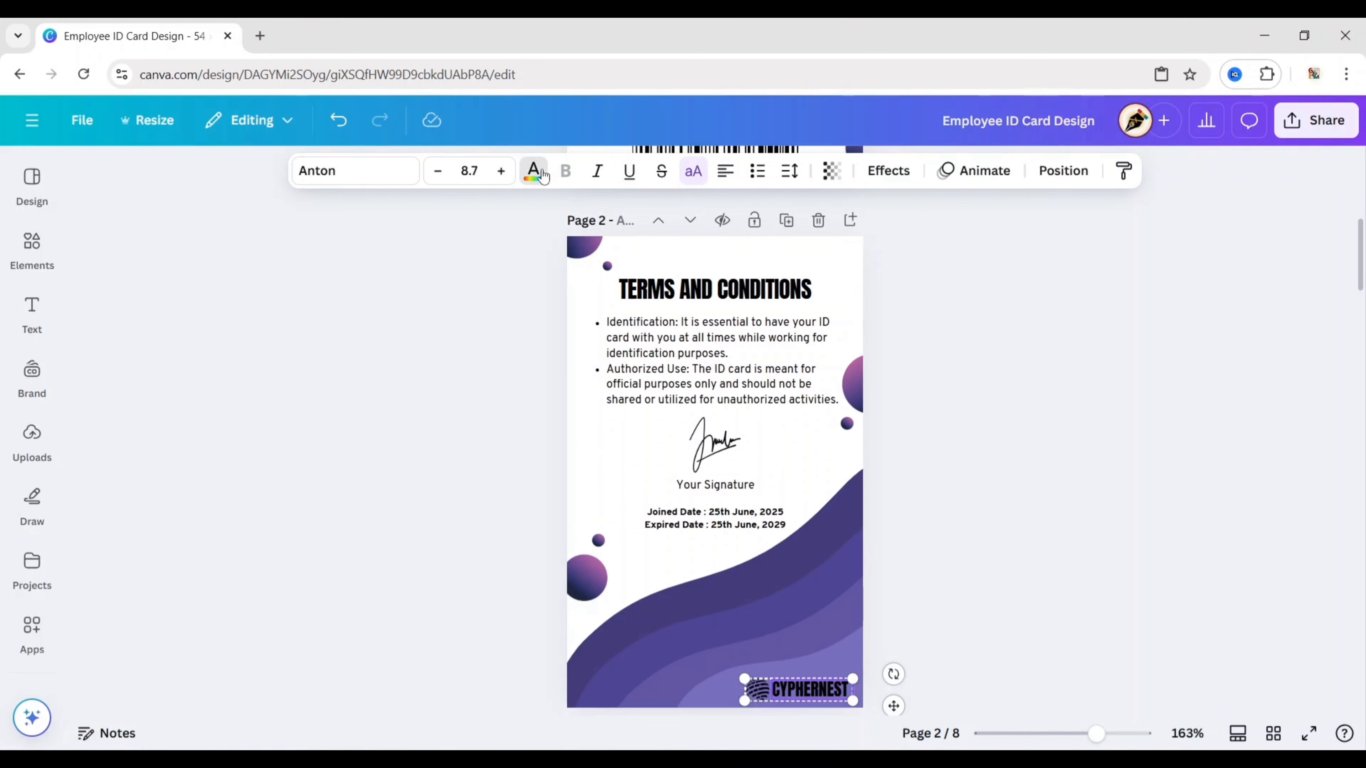
{"action": "left_click", "coordinate": [542, 174]}
{"action": "left_click", "coordinate": [102, 369]}
{"action": "left_click", "coordinate": [757, 690]}
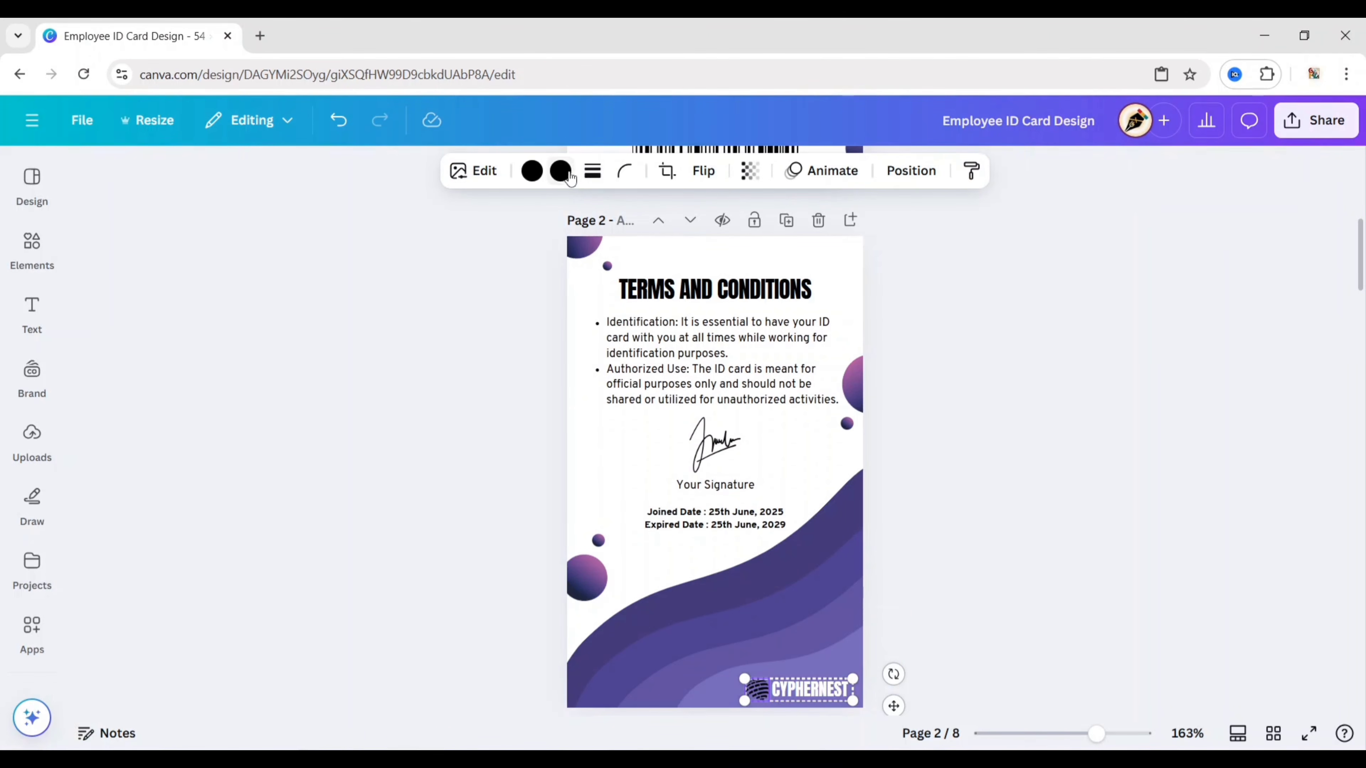
{"action": "left_click", "coordinate": [560, 170]}
{"action": "left_click", "coordinate": [98, 359]}
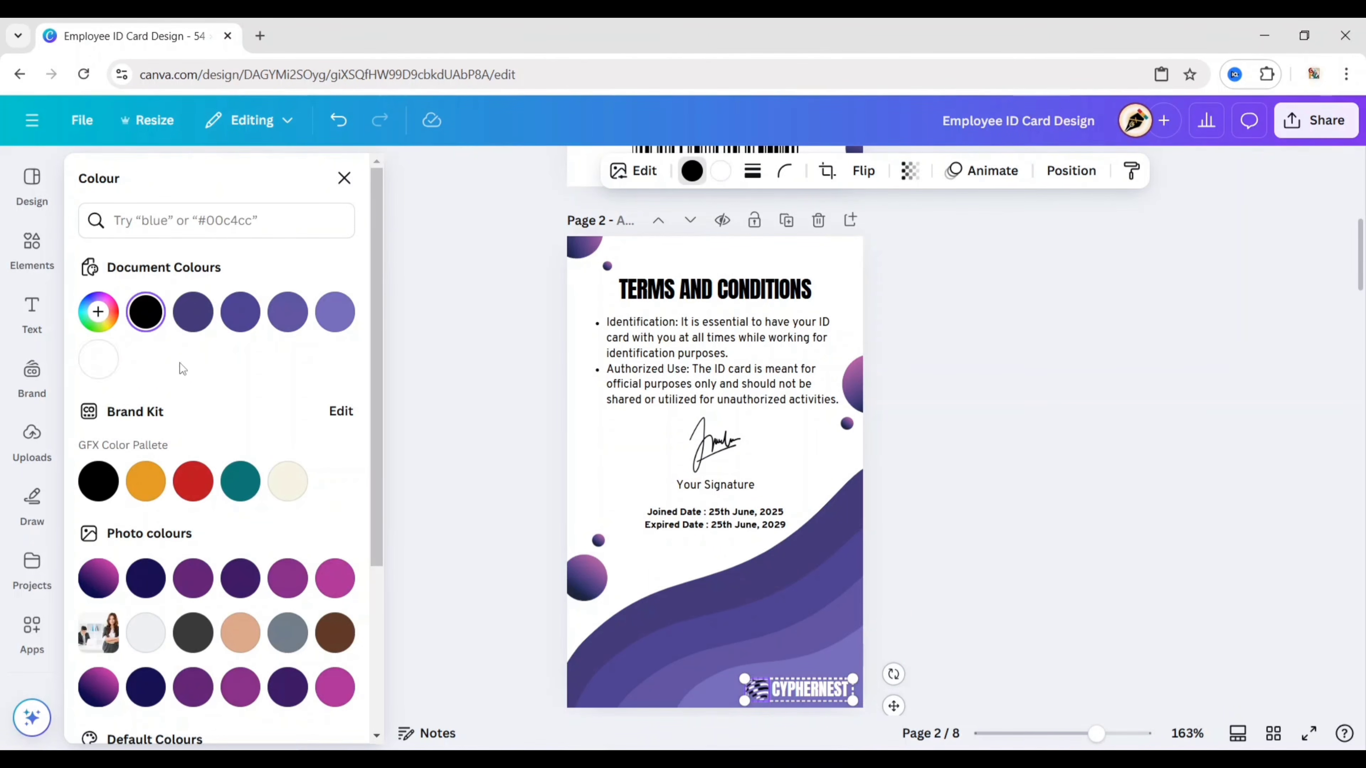
{"action": "left_click", "coordinate": [1077, 427]}
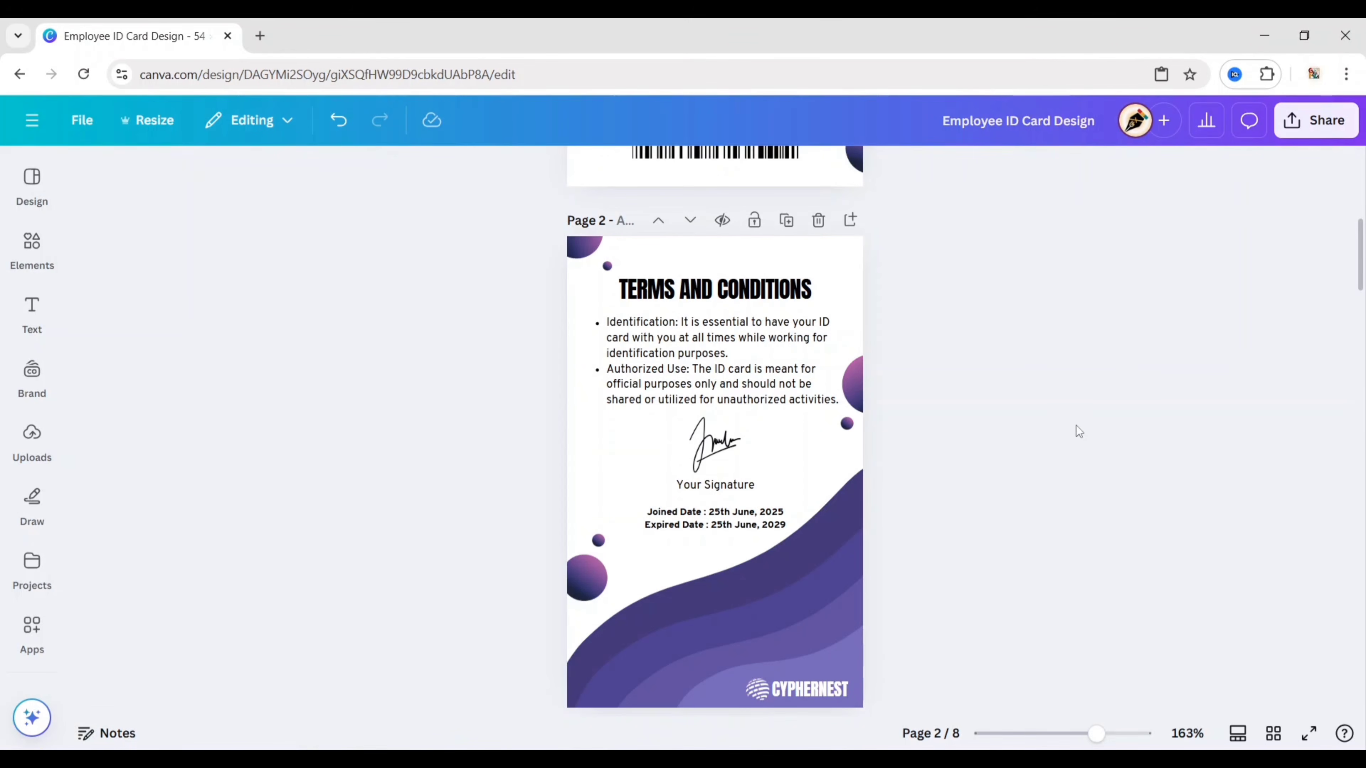
{"action": "scroll", "coordinate": [932, 516], "scroll_direction": "up", "scroll_amount": 10}
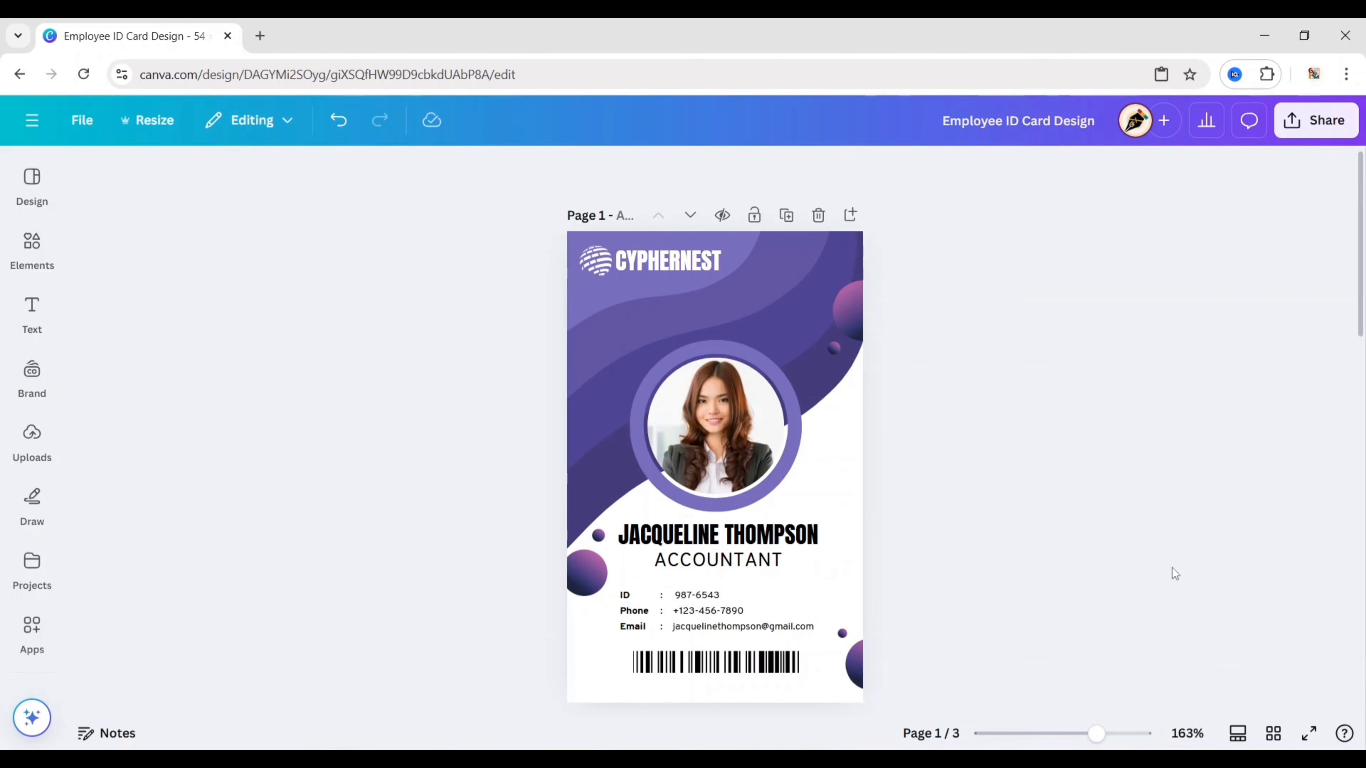
Step: Delete page 3 from the grid view and return to page 1 in the editor
{"action": "left_click", "coordinate": [1272, 735]}
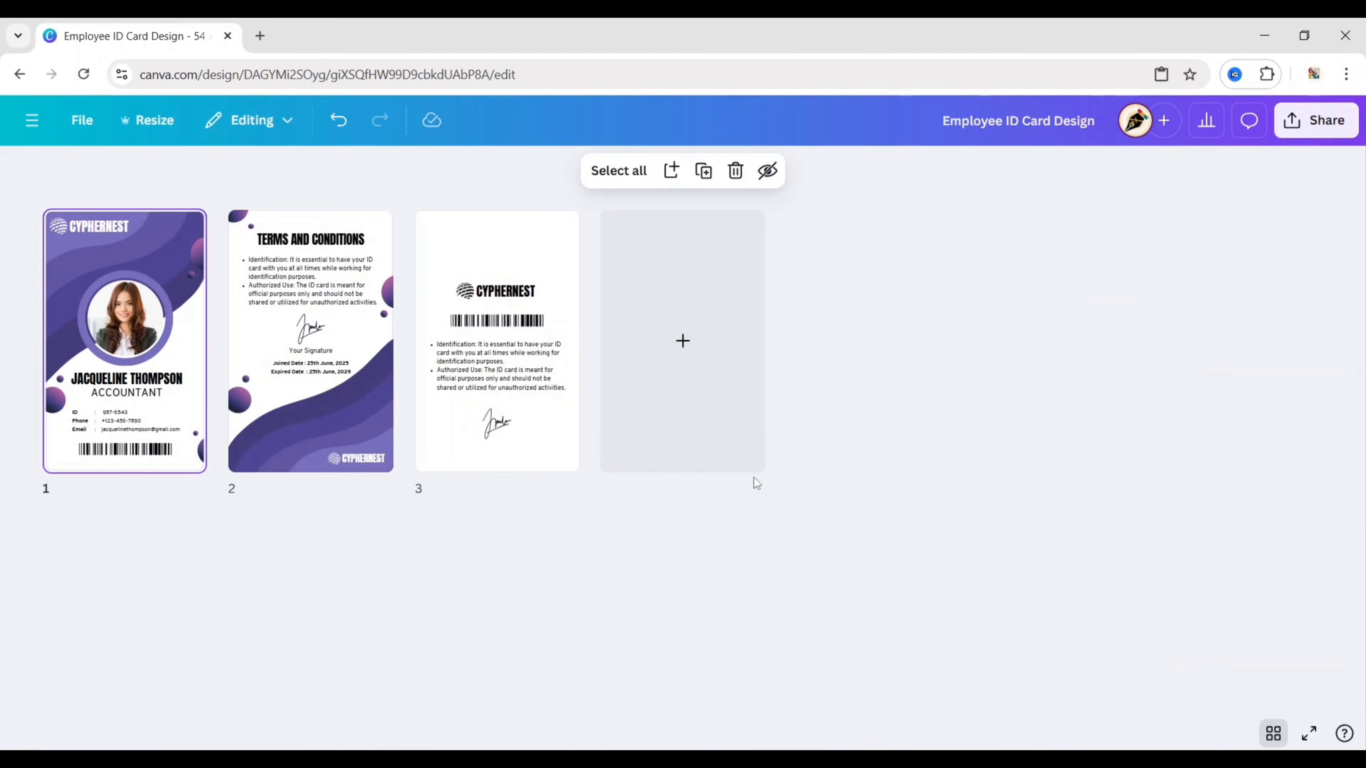
{"action": "left_click", "coordinate": [554, 358]}
{"action": "left_click", "coordinate": [735, 172]}
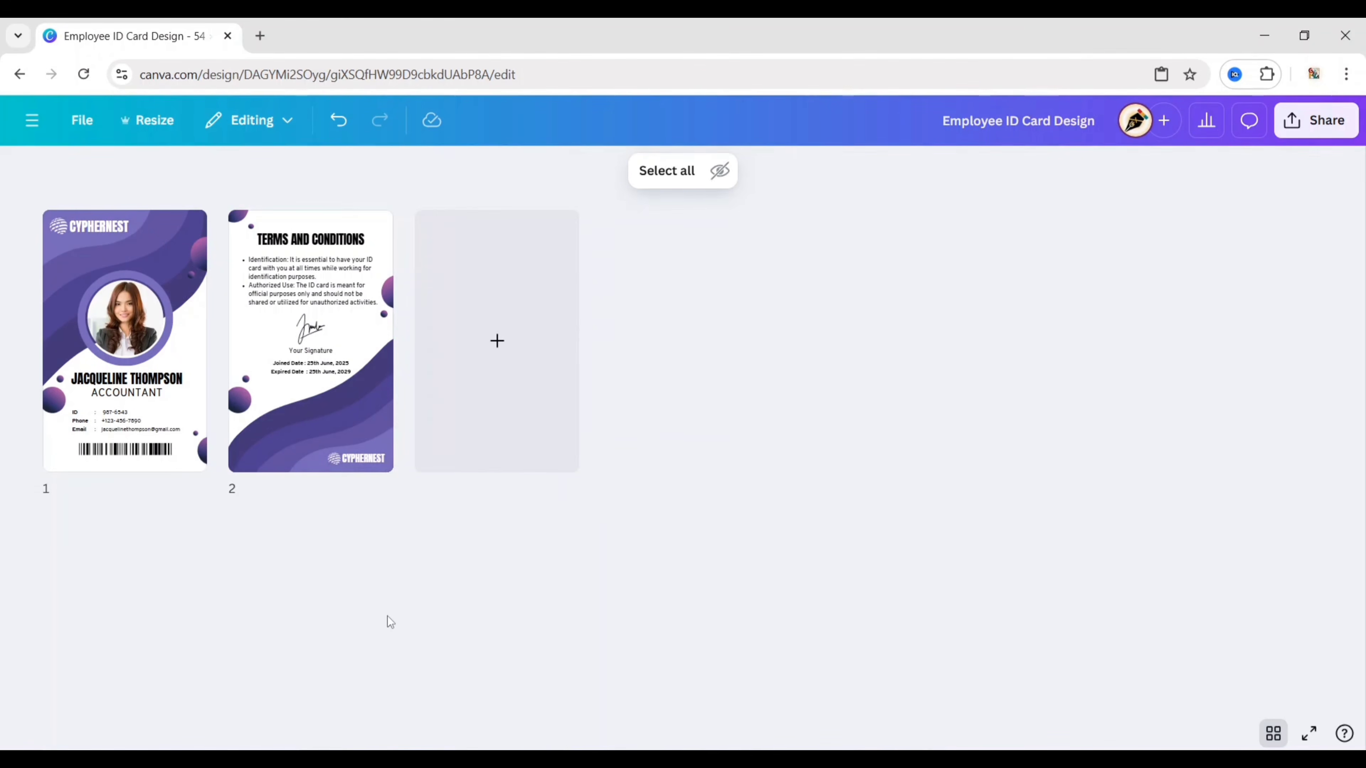
{"action": "double_click", "coordinate": [146, 383]}
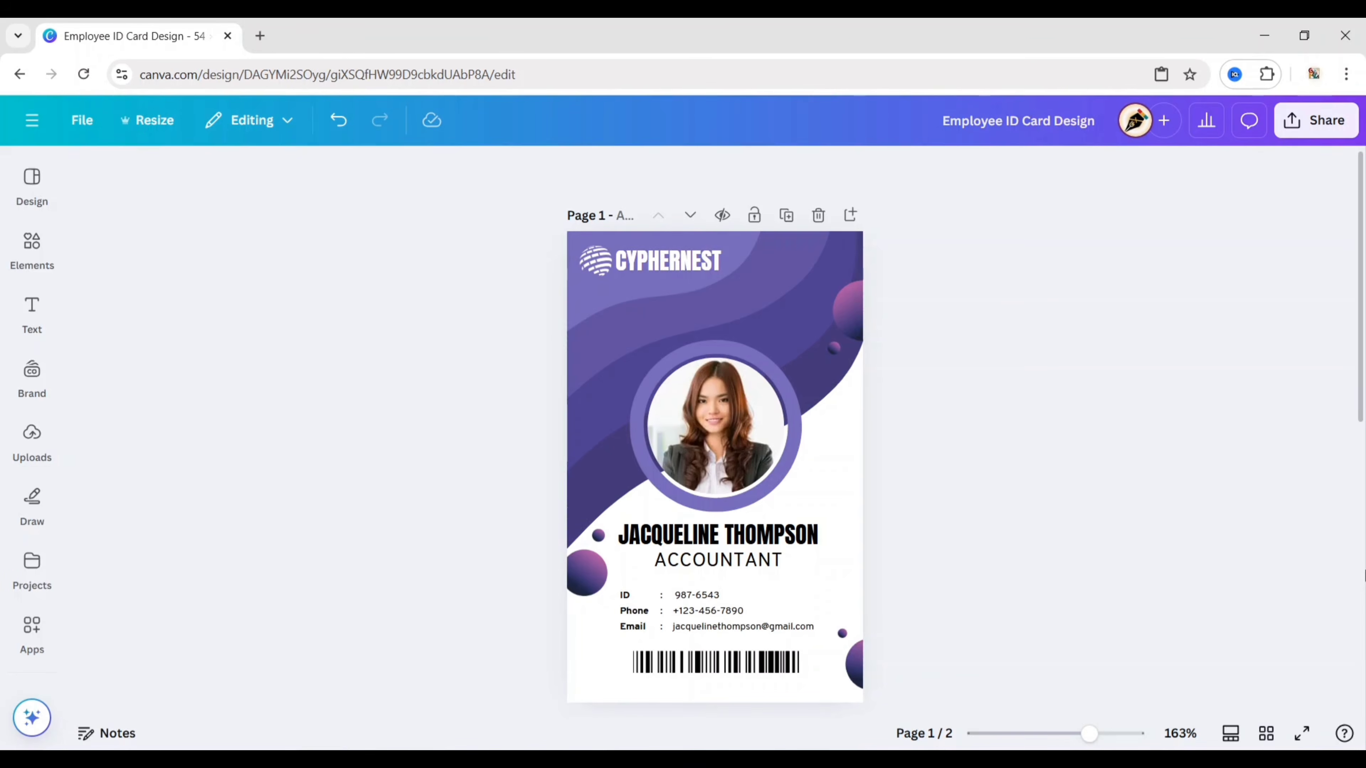